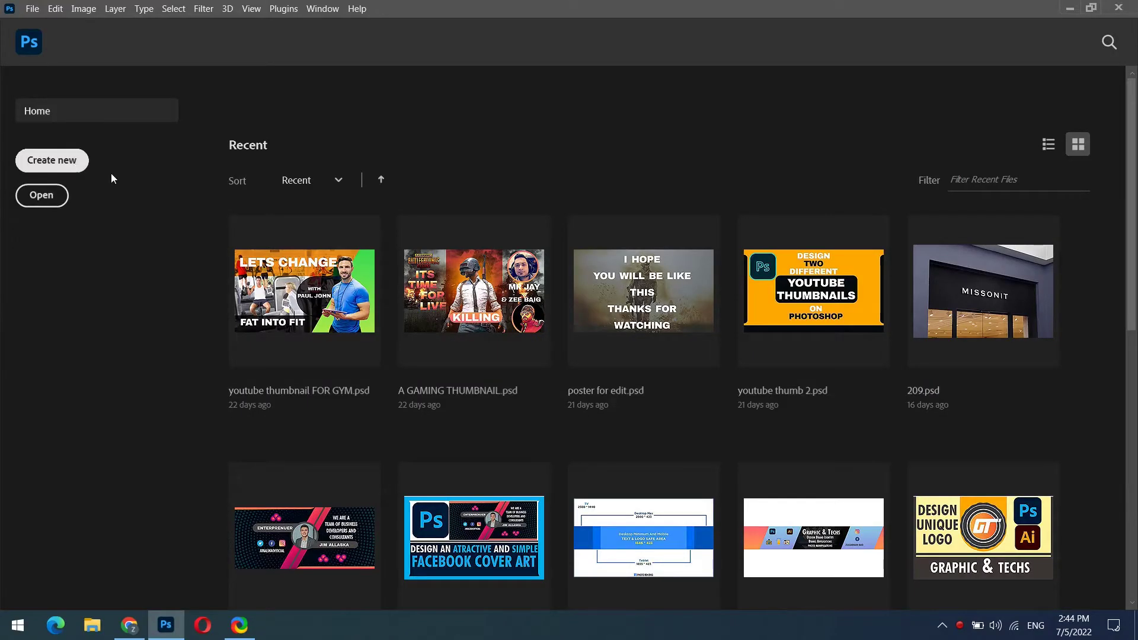
# - Create a 3.5 × 2 in, 300 ppi (1050 × 600 px) document named 'business card'
pyautogui.click(52, 160)
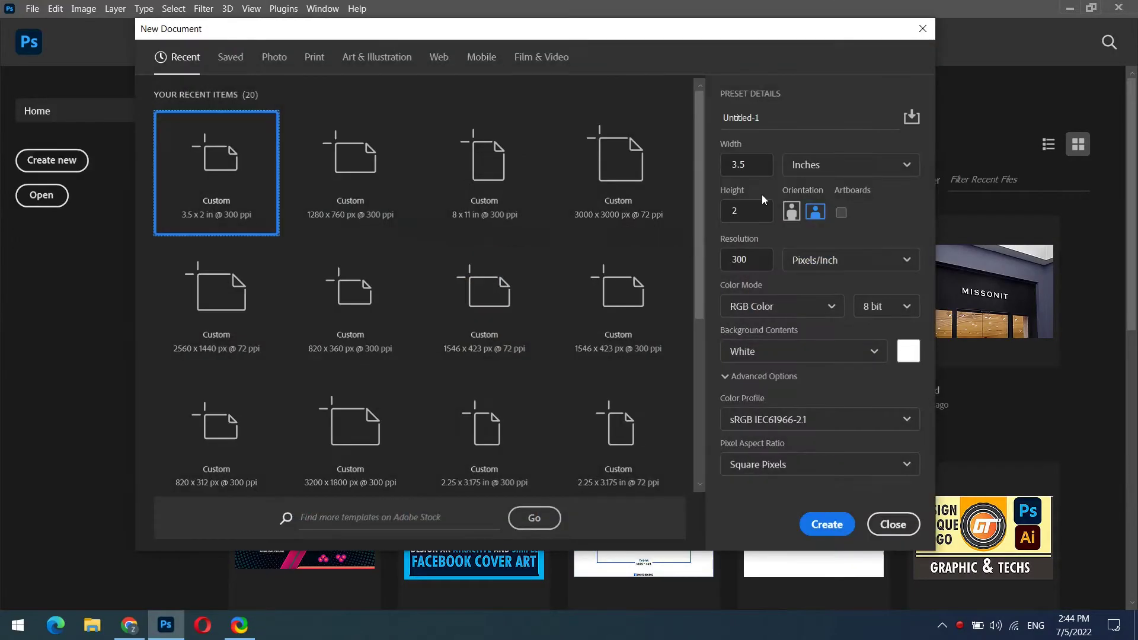
pyautogui.doubleClick(741, 118)
pyautogui.write('business ')
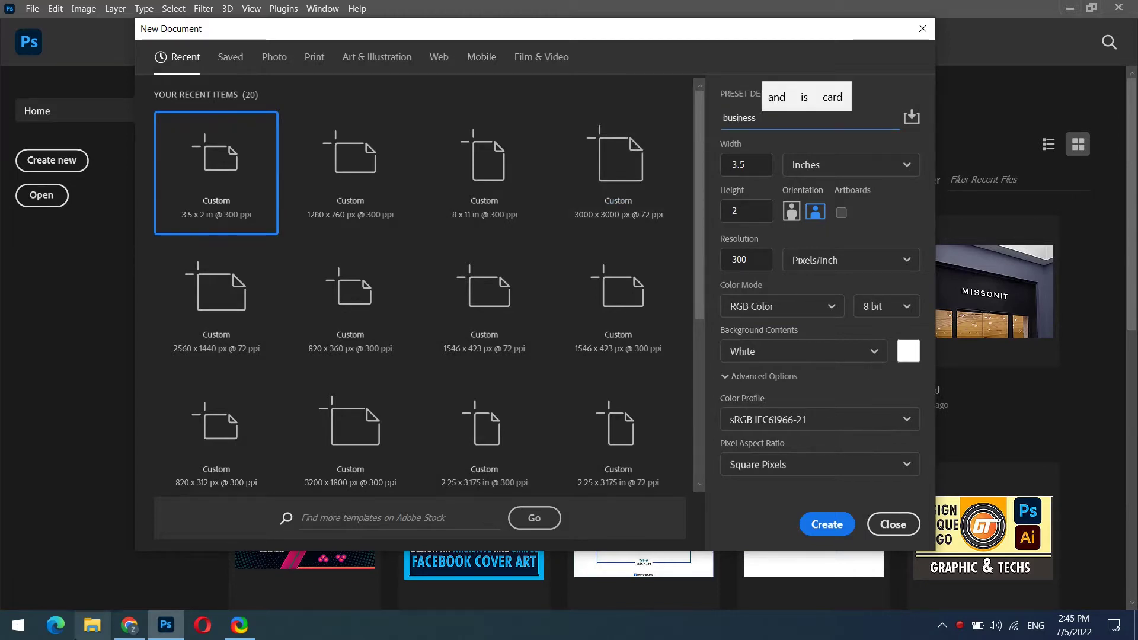
pyautogui.write('card')
pyautogui.press('Return')
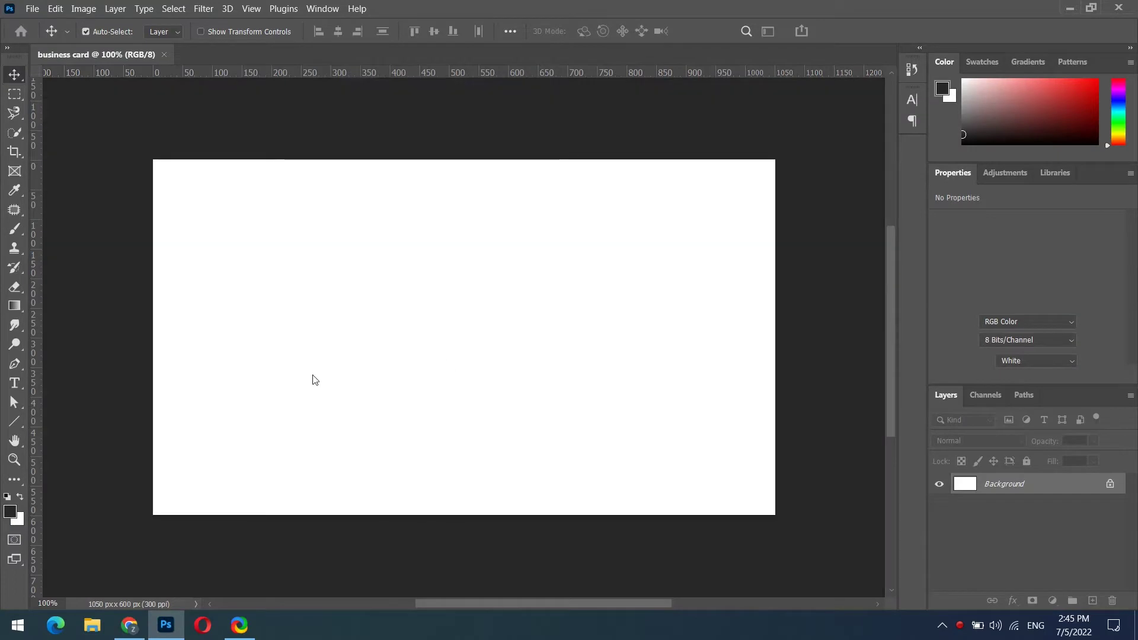
# - Draw a small black square in the card's top-left corner and copy it to the bottom-right corner
pyautogui.rightClick(22, 428)
pyautogui.click(60, 419)
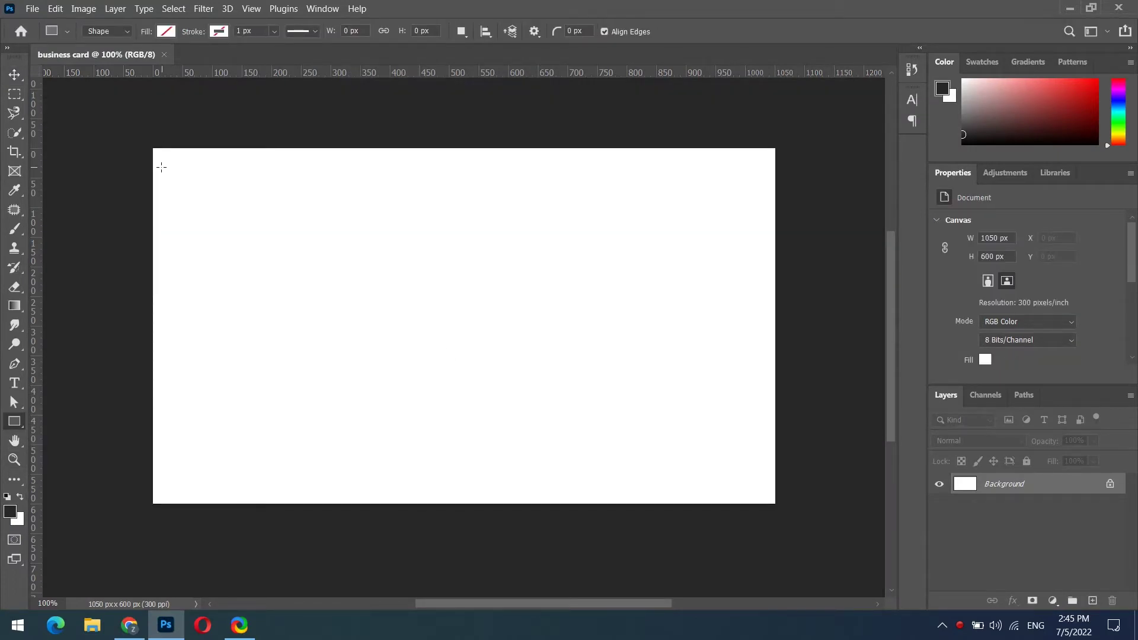
pyautogui.moveTo(172, 173); pyautogui.dragTo(195, 191)
pyautogui.click(166, 32)
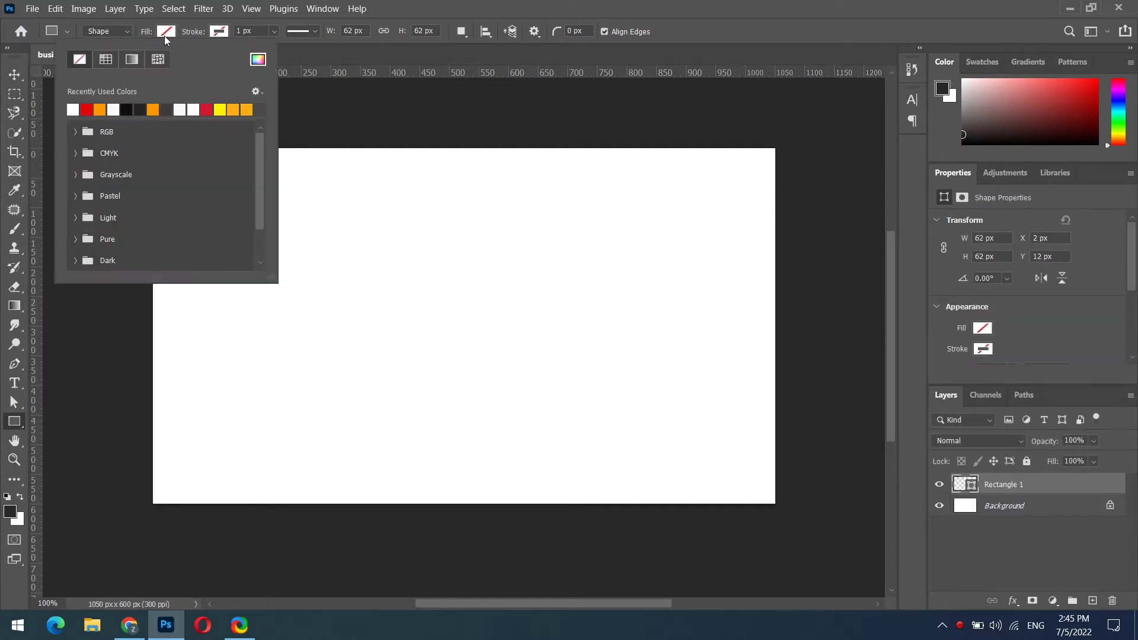
pyautogui.click(126, 109)
pyautogui.press('v')
pyautogui.moveTo(155, 170); pyautogui.dragTo(158, 163)
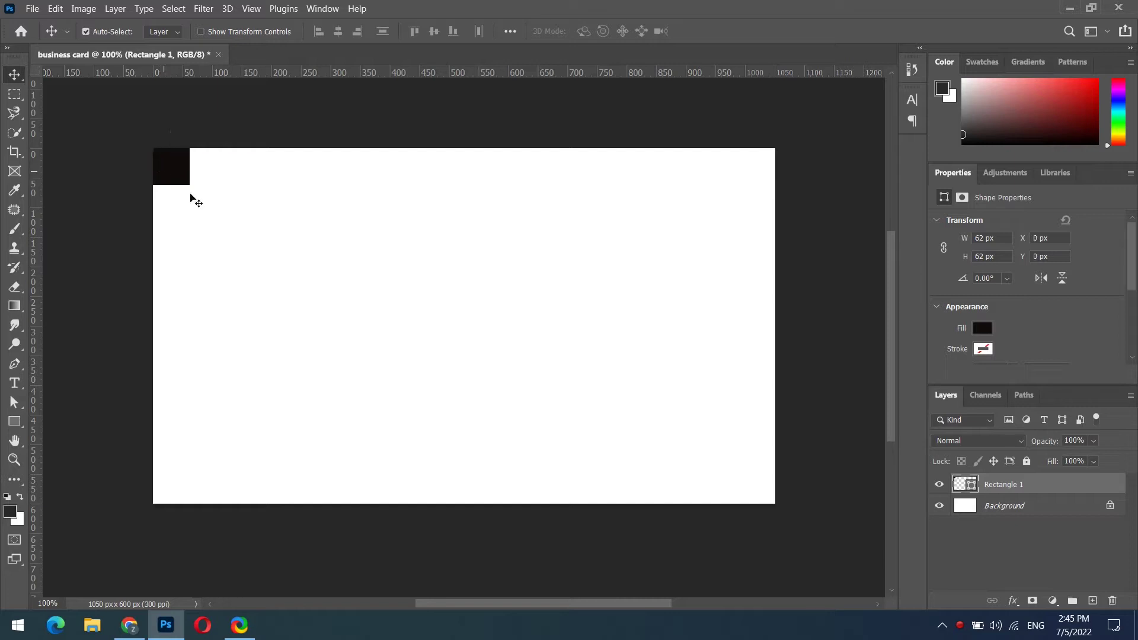
pyautogui.press('Left')
pyautogui.moveTo(170, 170); pyautogui.dragTo(760, 486)
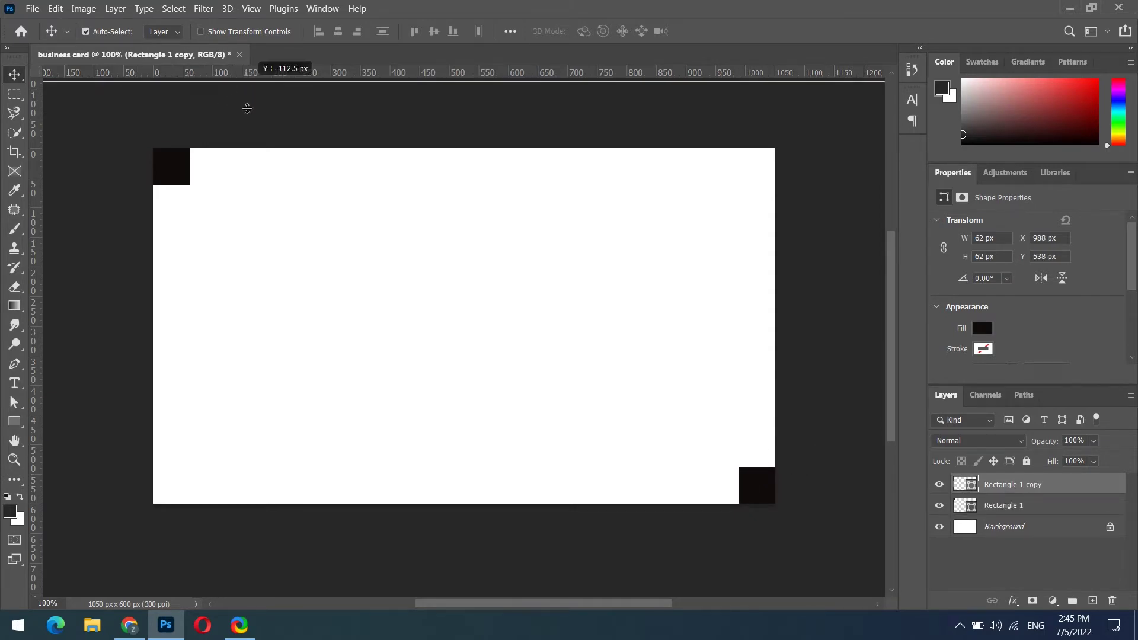
# - Pull four guides along the squares' inner edges, then delete both squares
pyautogui.moveTo(247, 75); pyautogui.dragTo(247, 185)
pyautogui.moveTo(25, 340); pyautogui.dragTo(189, 348)
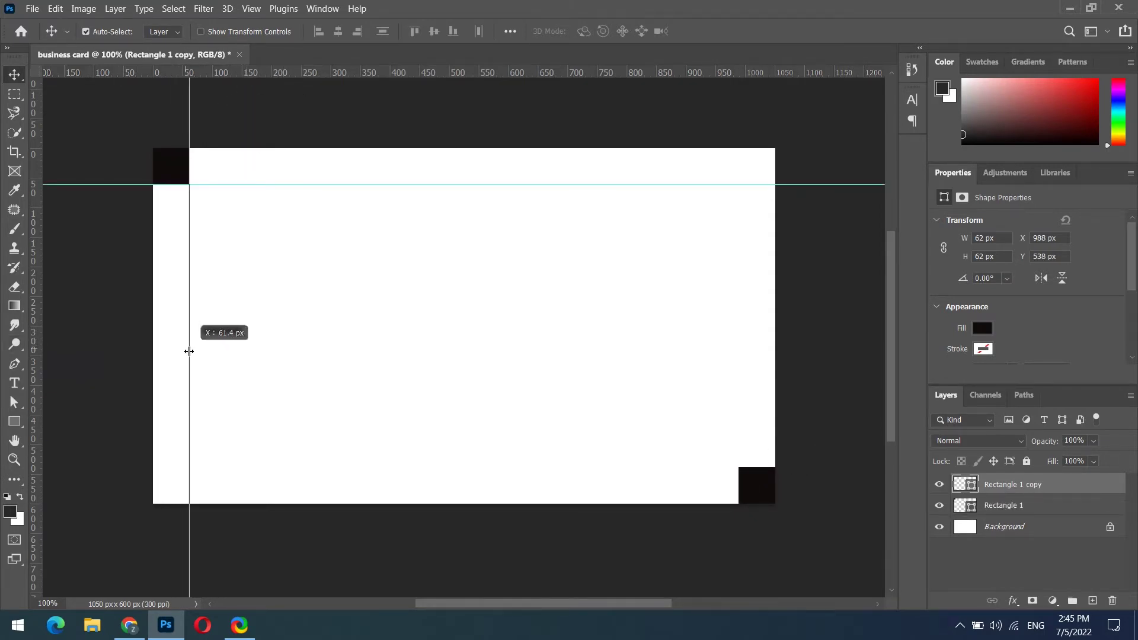
pyautogui.moveTo(491, 77); pyautogui.dragTo(553, 467)
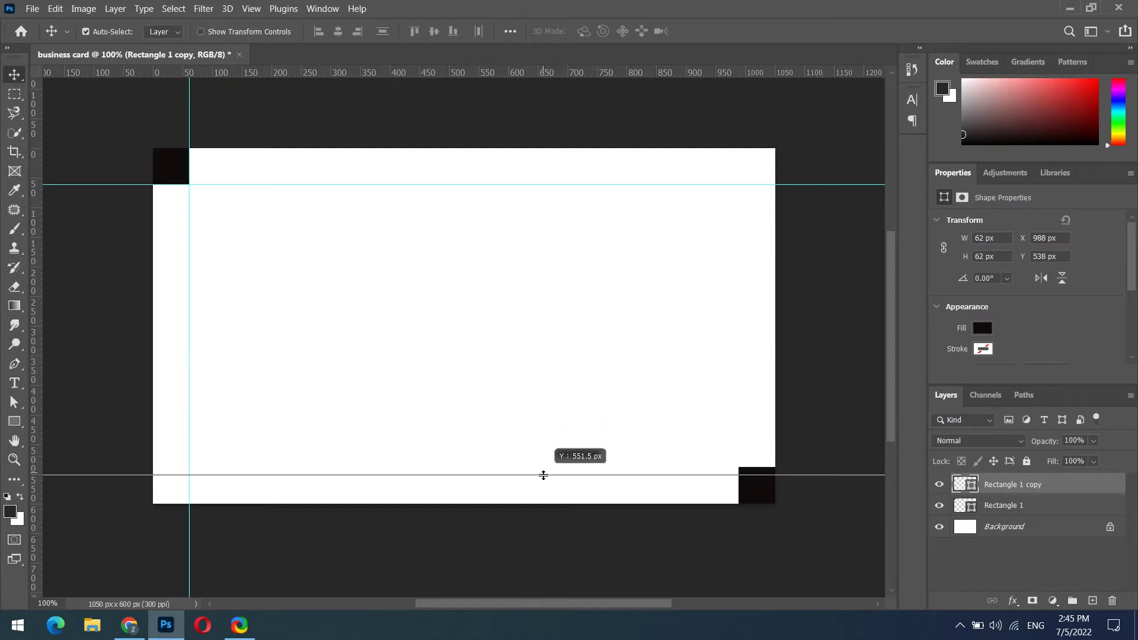
pyautogui.moveTo(39, 364); pyautogui.dragTo(738, 467)
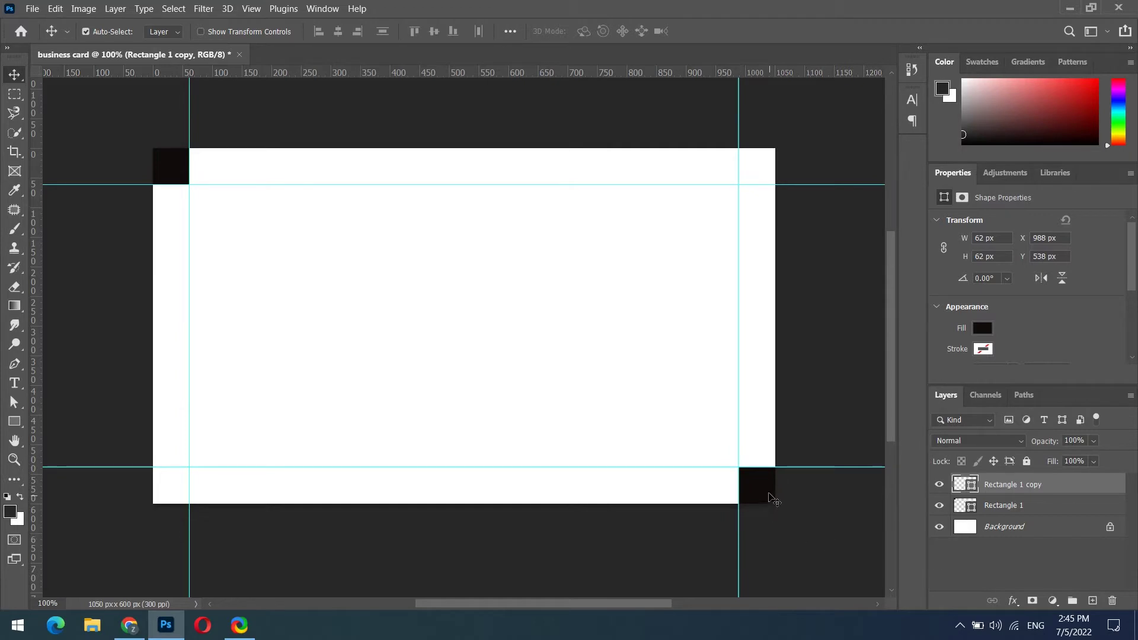
pyautogui.press('Delete')
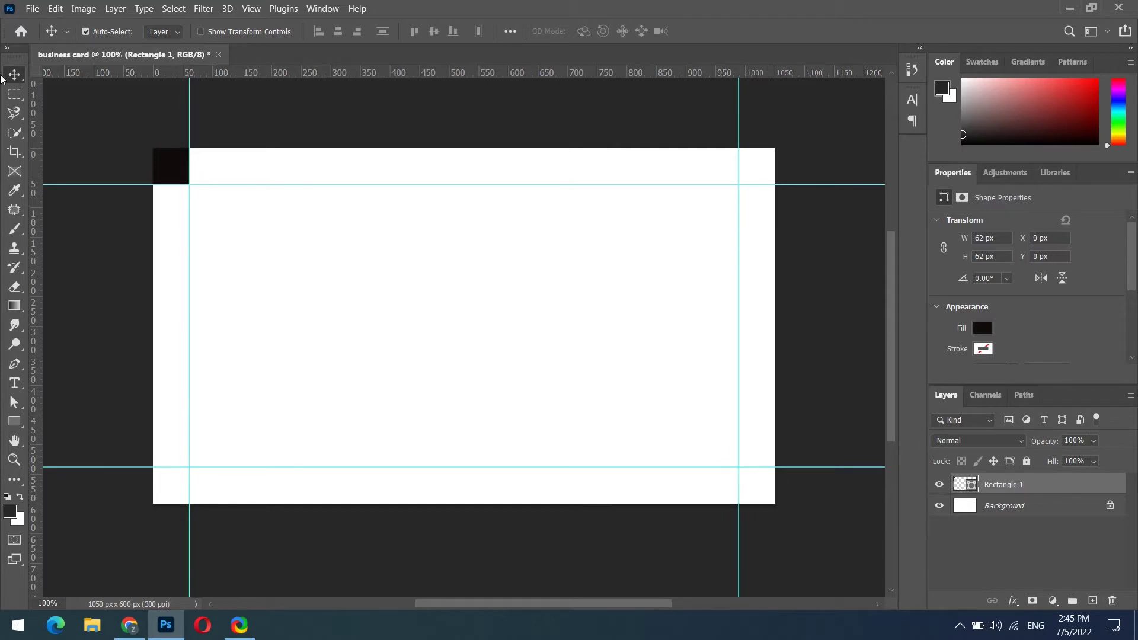
pyautogui.press('Delete')
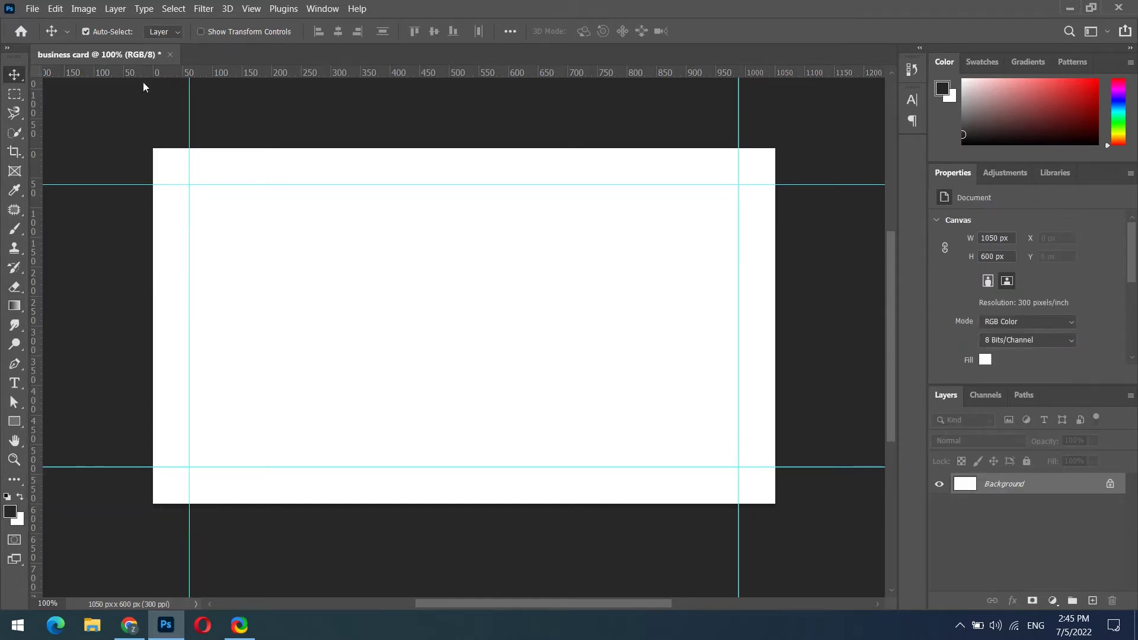
# - Draw a large dark grey rectangle and move it to the card's lower left
pyautogui.click(14, 421)
pyautogui.moveTo(208, 234)
pyautogui.mouseDown()
pyautogui.moveTo(401, 414)
pyautogui.moveTo(386, 400)
pyautogui.mouseUp()
pyautogui.press('v')
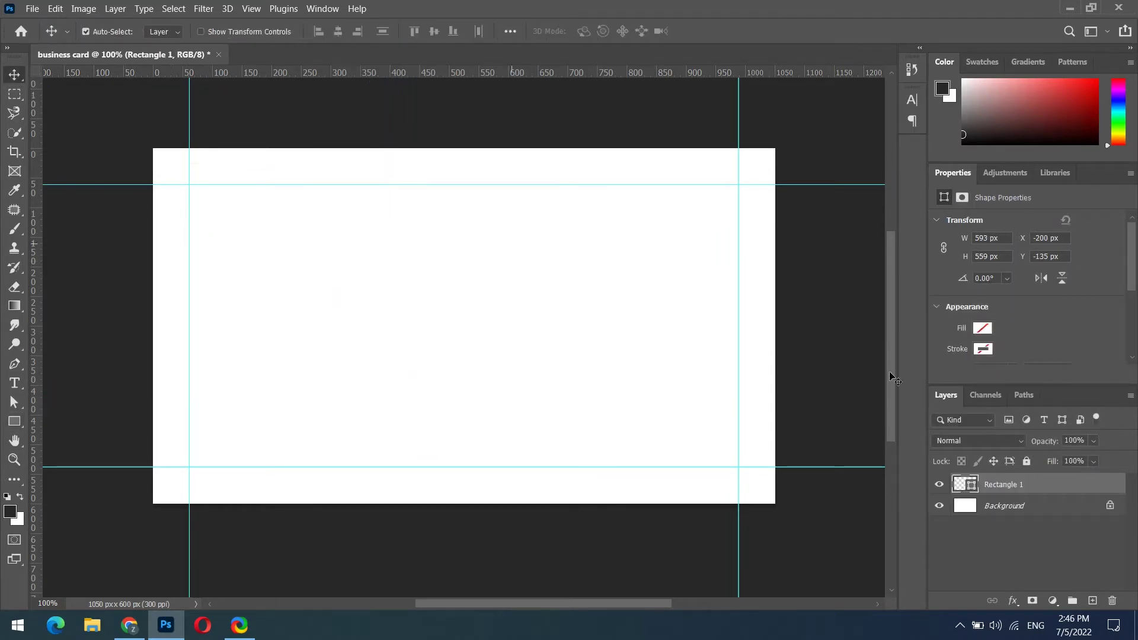
pyautogui.click(984, 348)
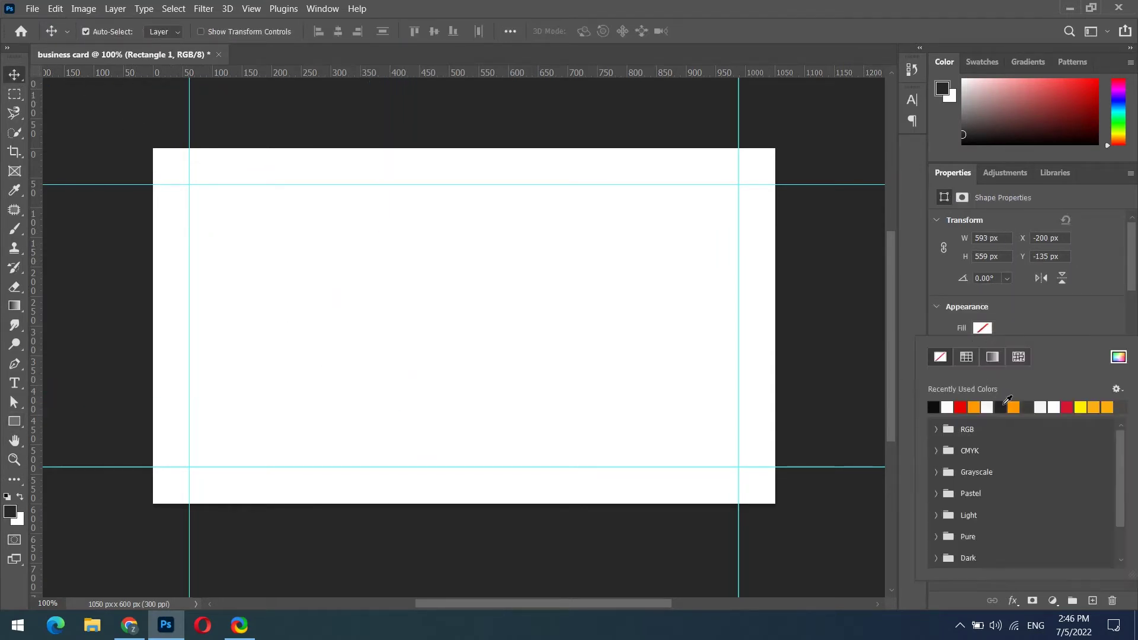
pyautogui.click(1027, 406)
pyautogui.moveTo(289, 282)
pyautogui.mouseDown()
pyautogui.moveTo(421, 392)
pyautogui.moveTo(410, 396)
pyautogui.mouseUp()
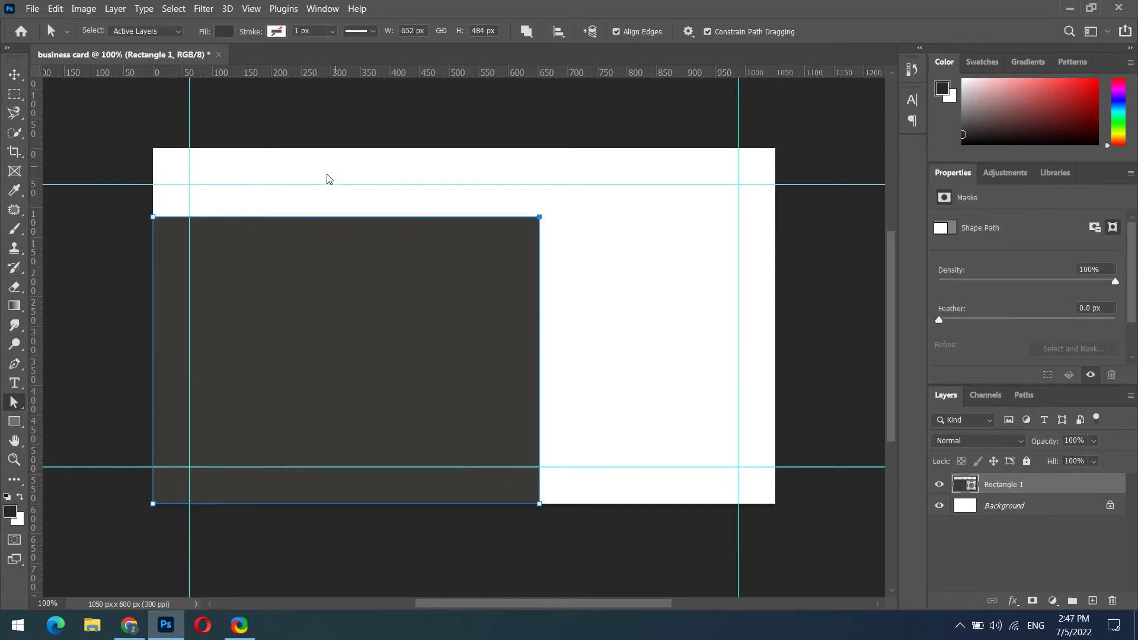
# - Slide the rectangle's top anchor points left to slant its right edge
pyautogui.press('a')
pyautogui.moveTo(132, 199); pyautogui.dragTo(595, 249)
pyautogui.moveTo(539, 218); pyautogui.dragTo(378, 218)
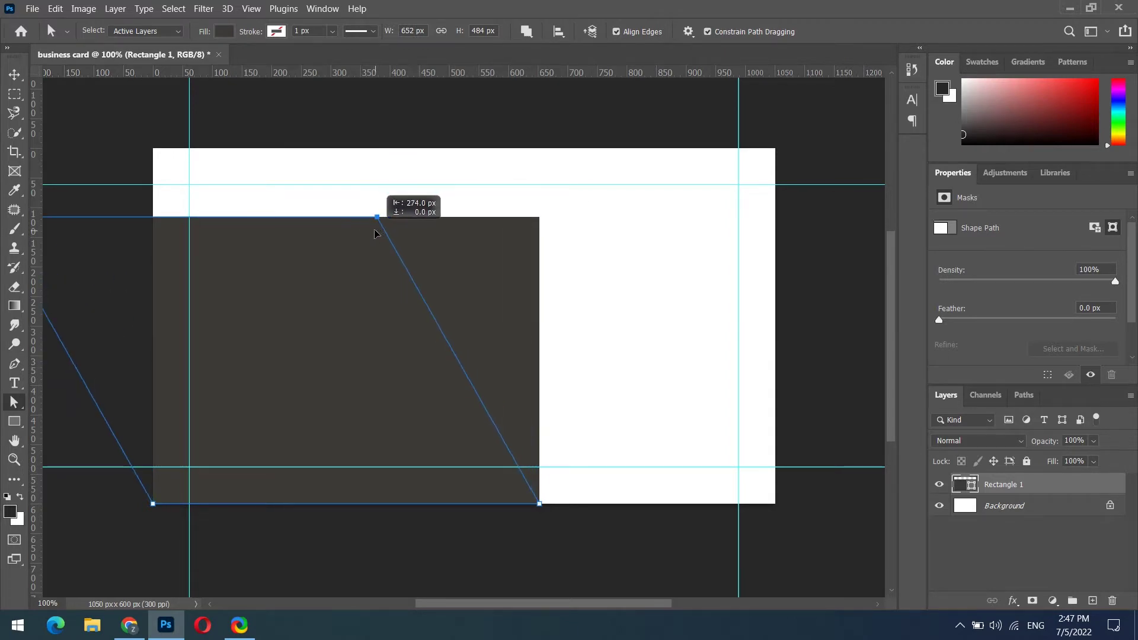
pyautogui.click(15, 75)
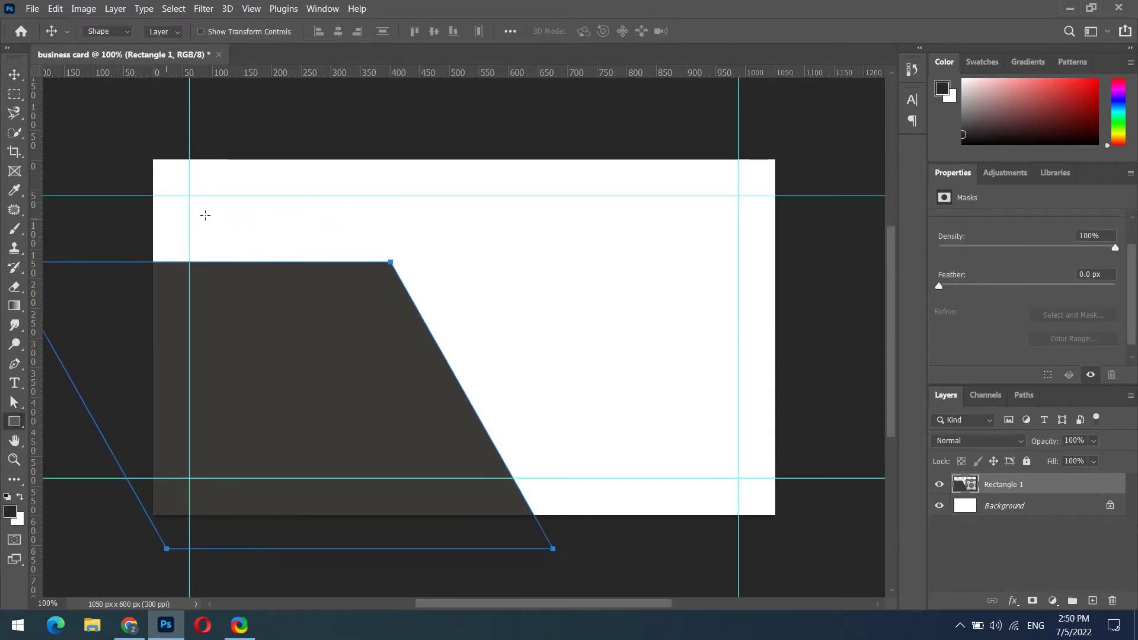
pyautogui.press('u')
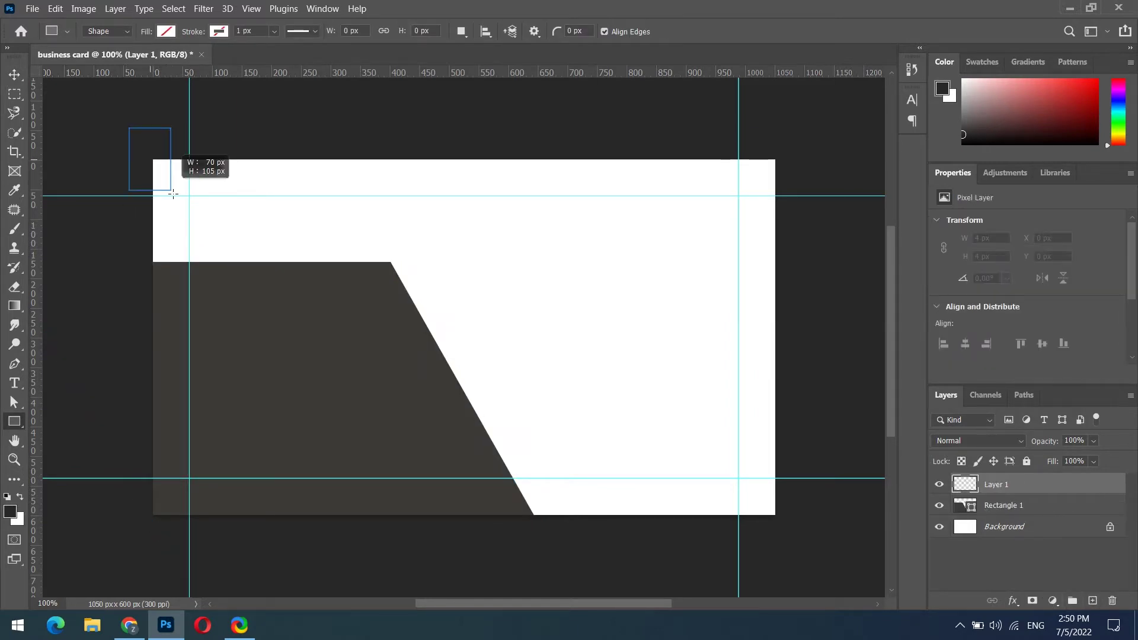
# - Draw a rectangle filled with orange from the Pure swatches in the card's top-left corner
pyautogui.moveTo(148, 159); pyautogui.dragTo(327, 217)
pyautogui.click(13, 75)
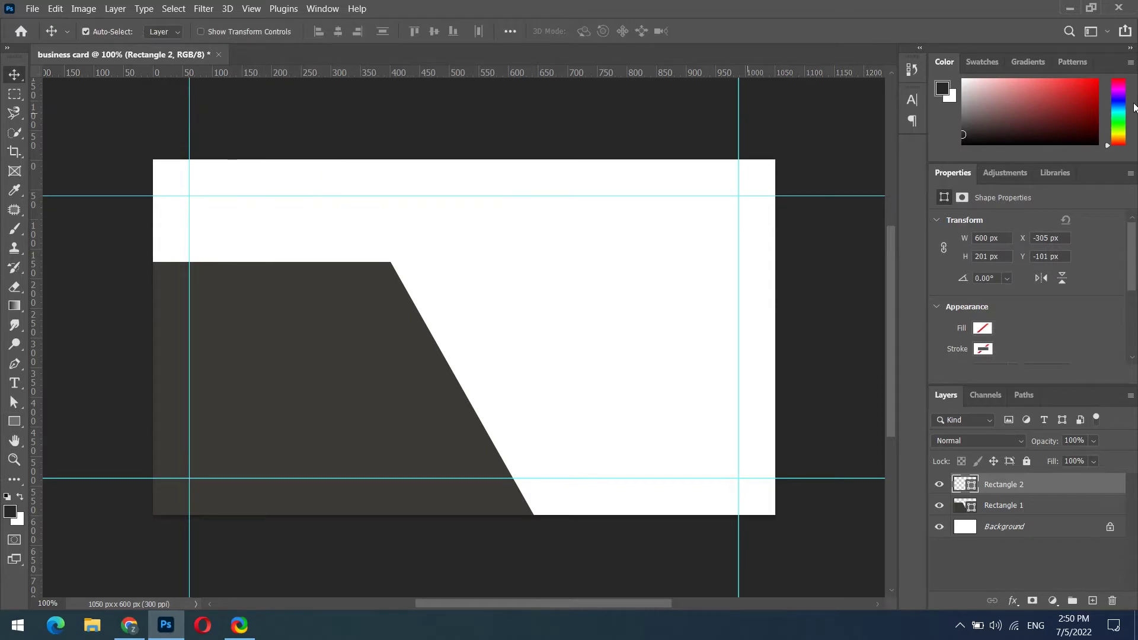
pyautogui.click(982, 328)
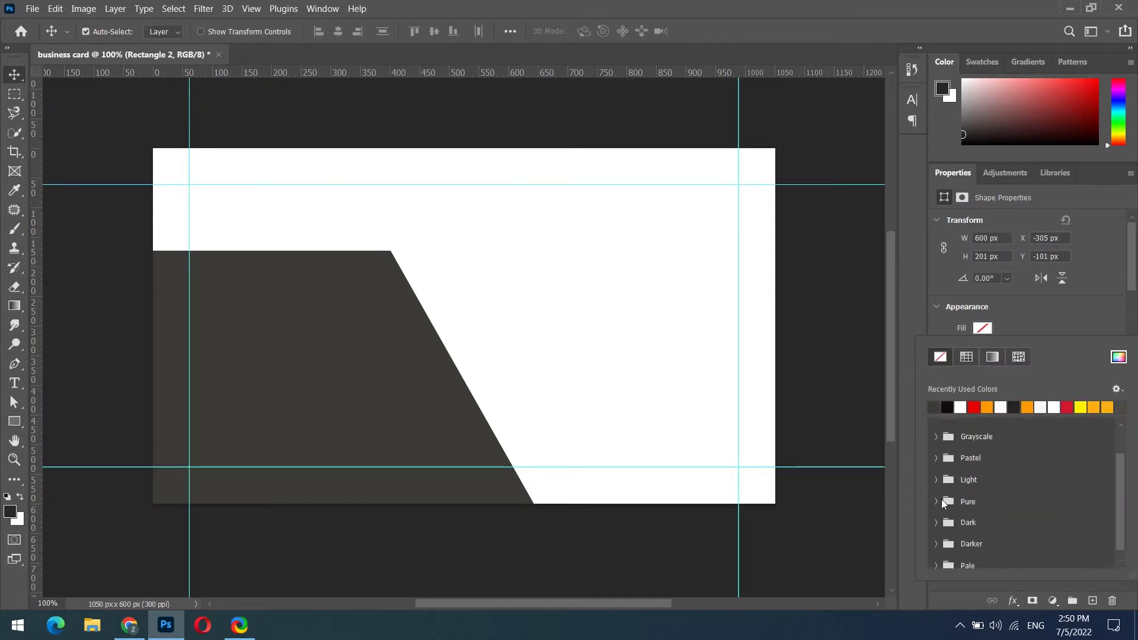
pyautogui.click(938, 502)
pyautogui.click(979, 521)
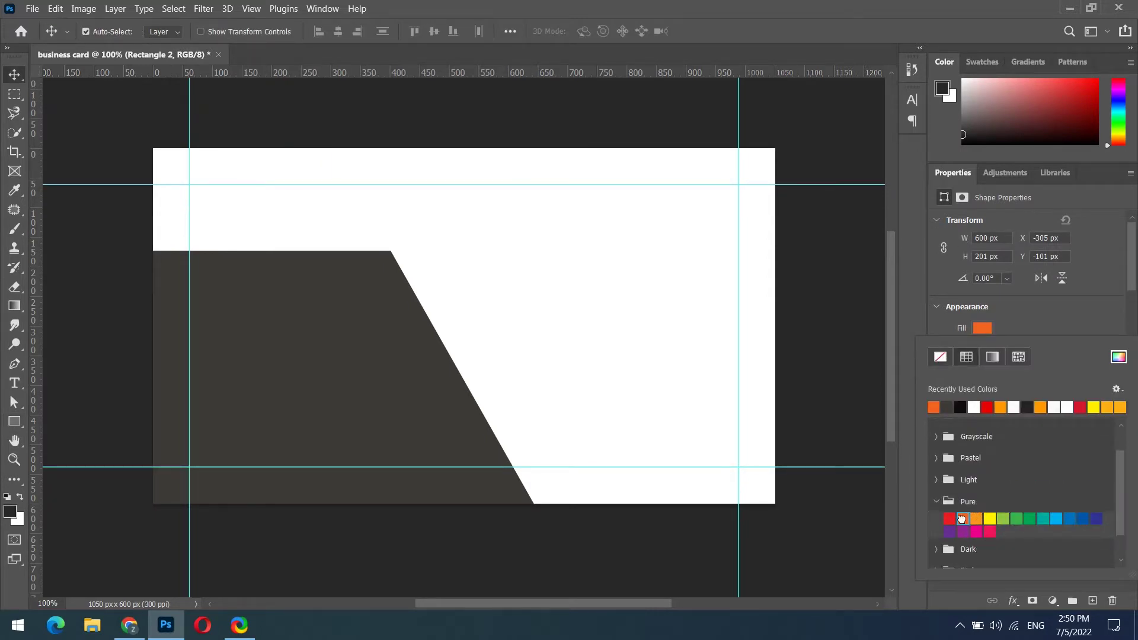
pyautogui.moveTo(248, 164)
pyautogui.mouseDown()
pyautogui.moveTo(323, 201)
pyautogui.moveTo(308, 196)
pyautogui.mouseUp()
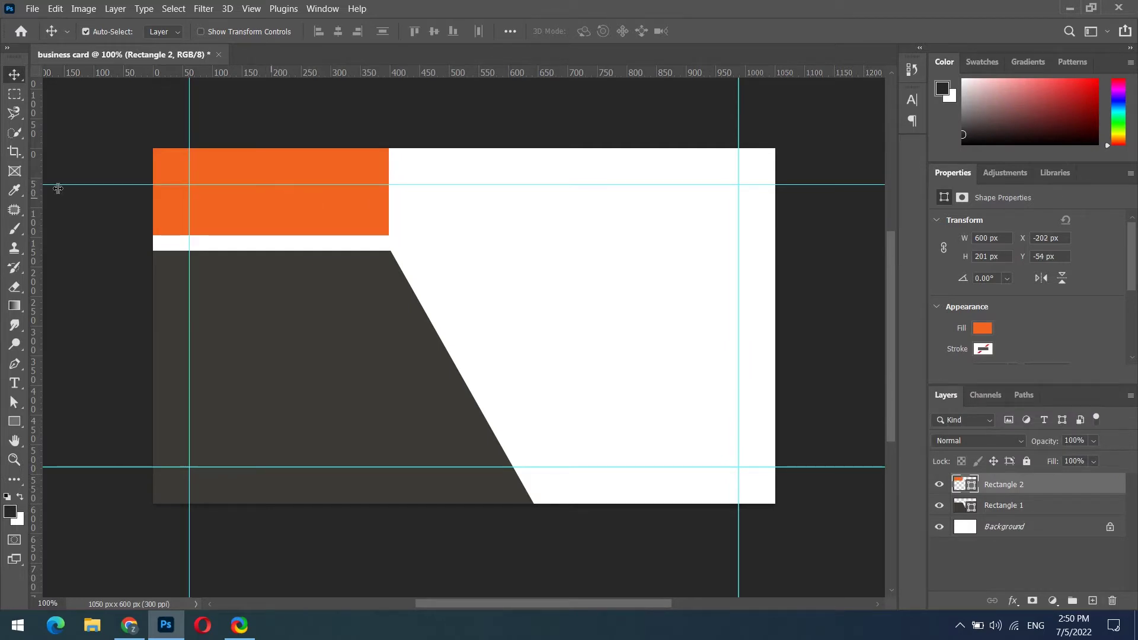
# - Drag the orange shape's top-right anchor left to slant its edge, then nudge it lower
pyautogui.click(13, 402)
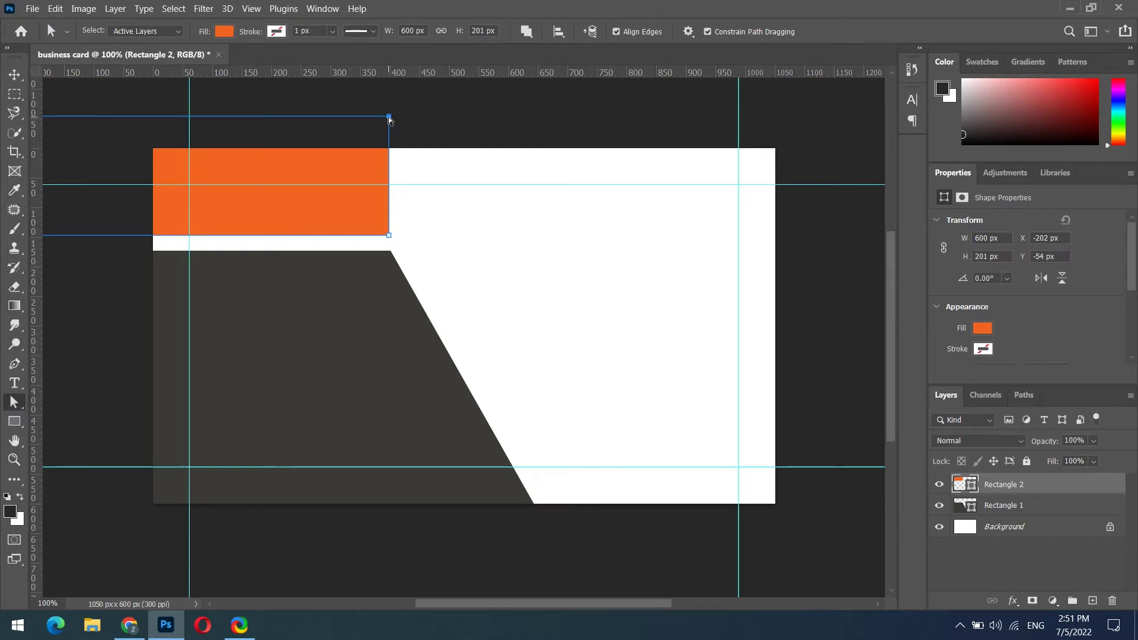
pyautogui.moveTo(389, 118); pyautogui.dragTo(324, 120)
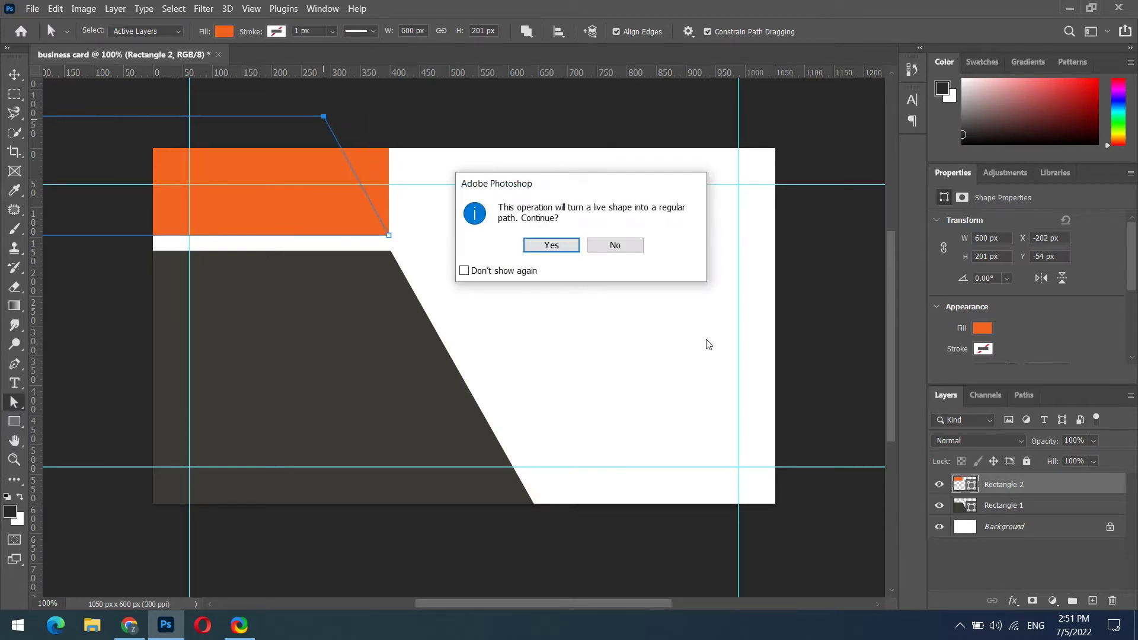
pyautogui.click(568, 247)
pyautogui.click(14, 74)
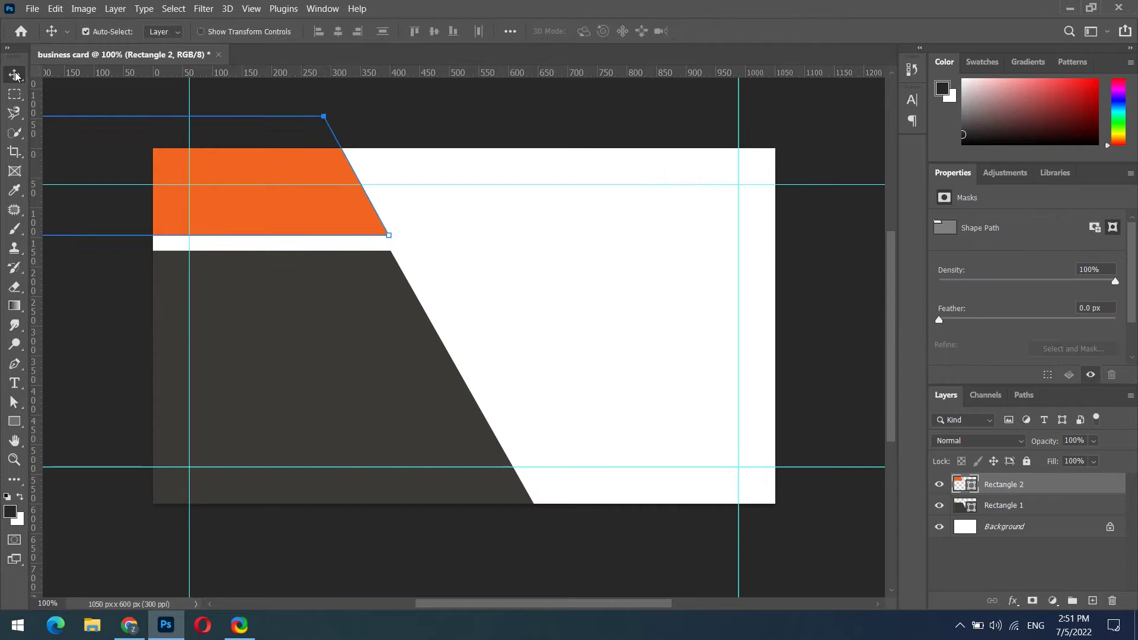
pyautogui.click(391, 126)
pyautogui.moveTo(304, 213); pyautogui.dragTo(309, 219)
# - Shift the orange and dark shapes together, then select the dark shape for transforming
pyautogui.keyDown('shift'); pyautogui.click(358, 330); pyautogui.keyUp('shift')
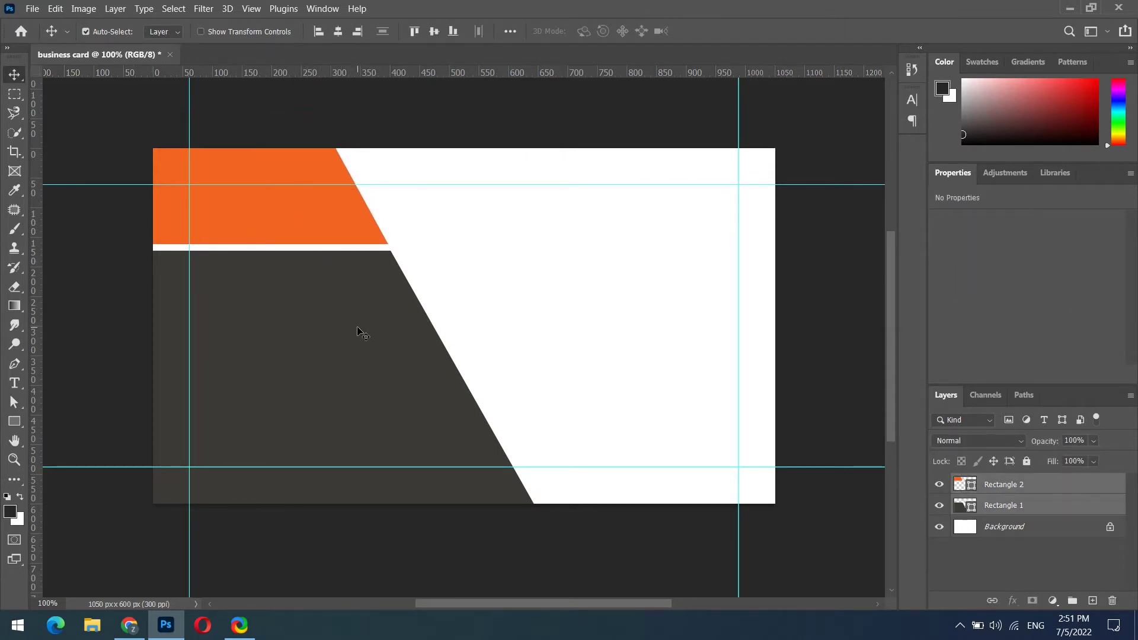
pyautogui.moveTo(357, 328); pyautogui.dragTo(405, 348)
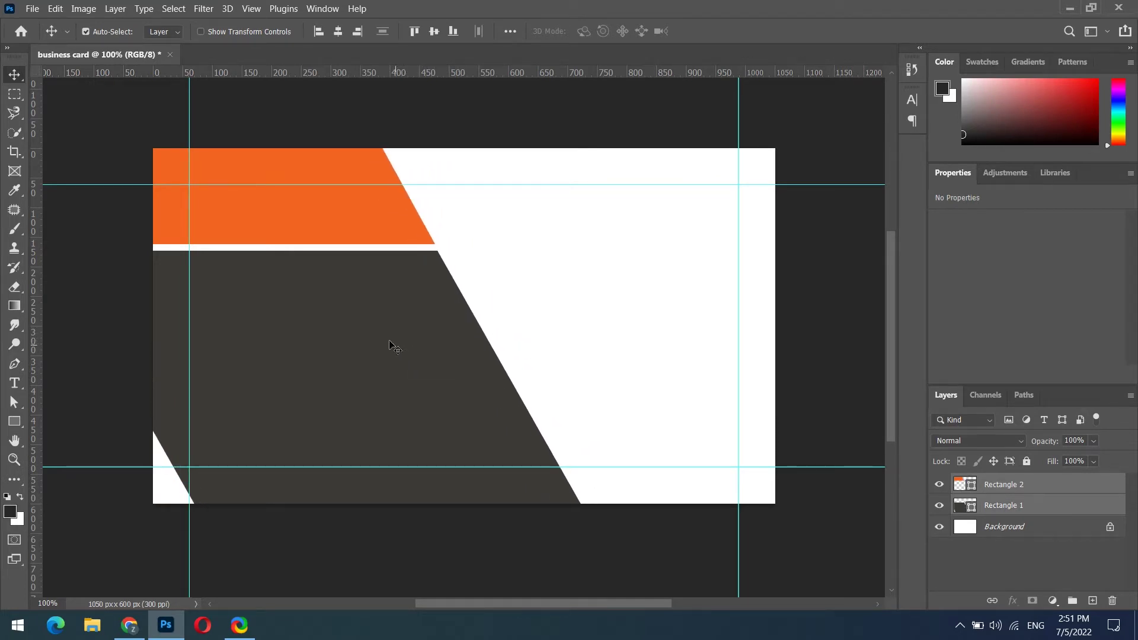
pyautogui.click(437, 414)
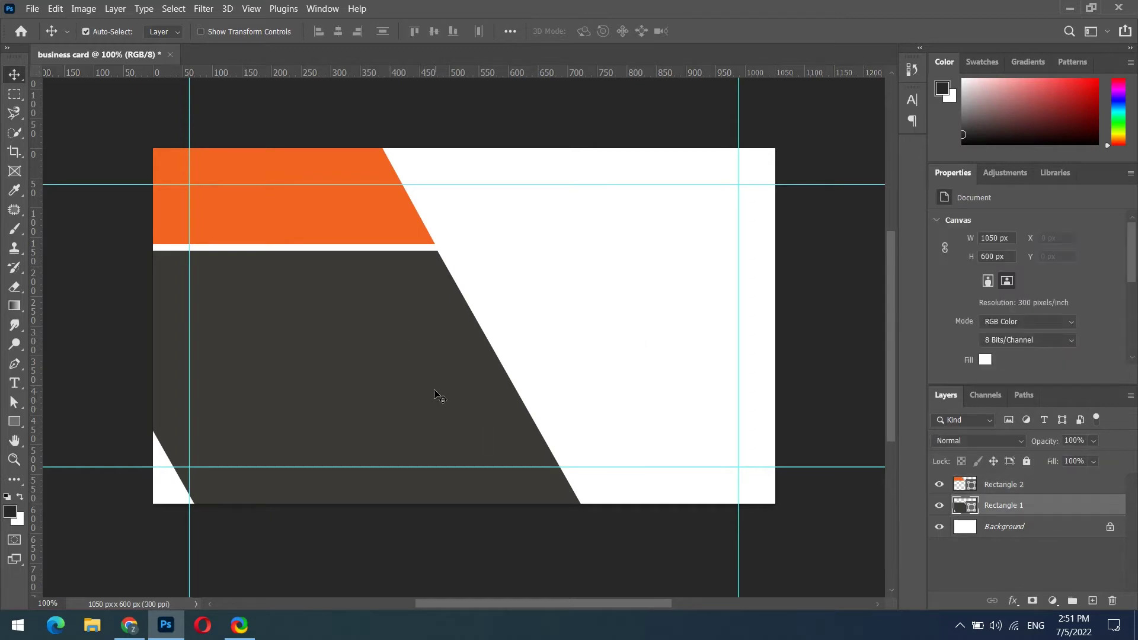
pyautogui.hotkey('ctrl', 't')
pyautogui.scroll(-1, 396, 431)
pyautogui.scroll(-1, 396, 431)
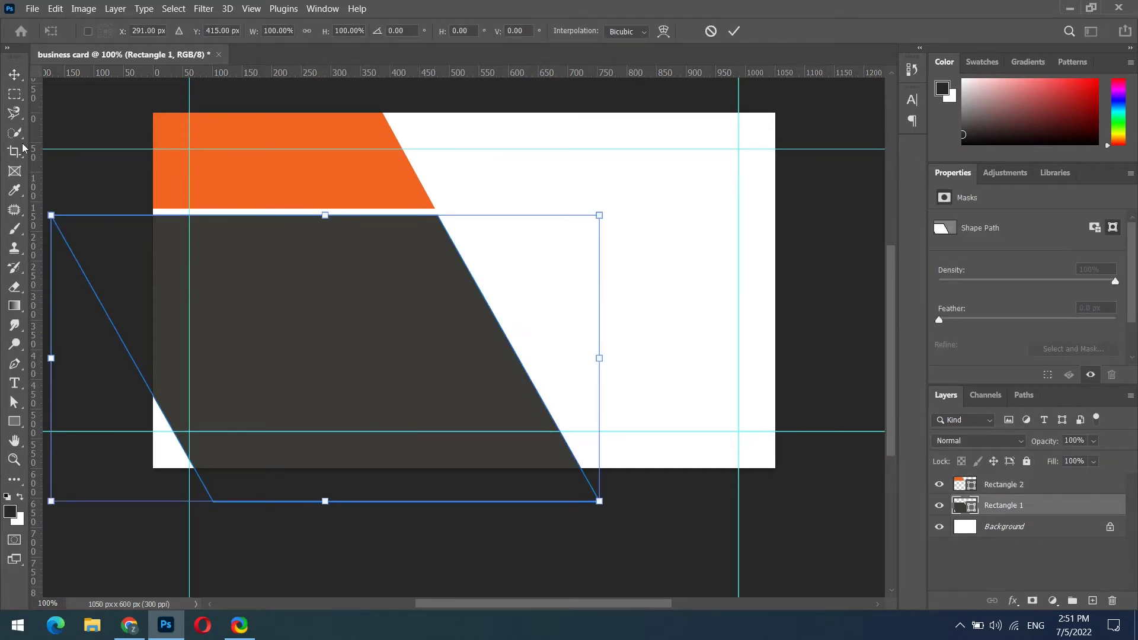
# - Drag the dark shape's bottom-left corner past the card edge to close the white gap
pyautogui.click(14, 402)
pyautogui.moveTo(214, 503); pyautogui.dragTo(147, 503)
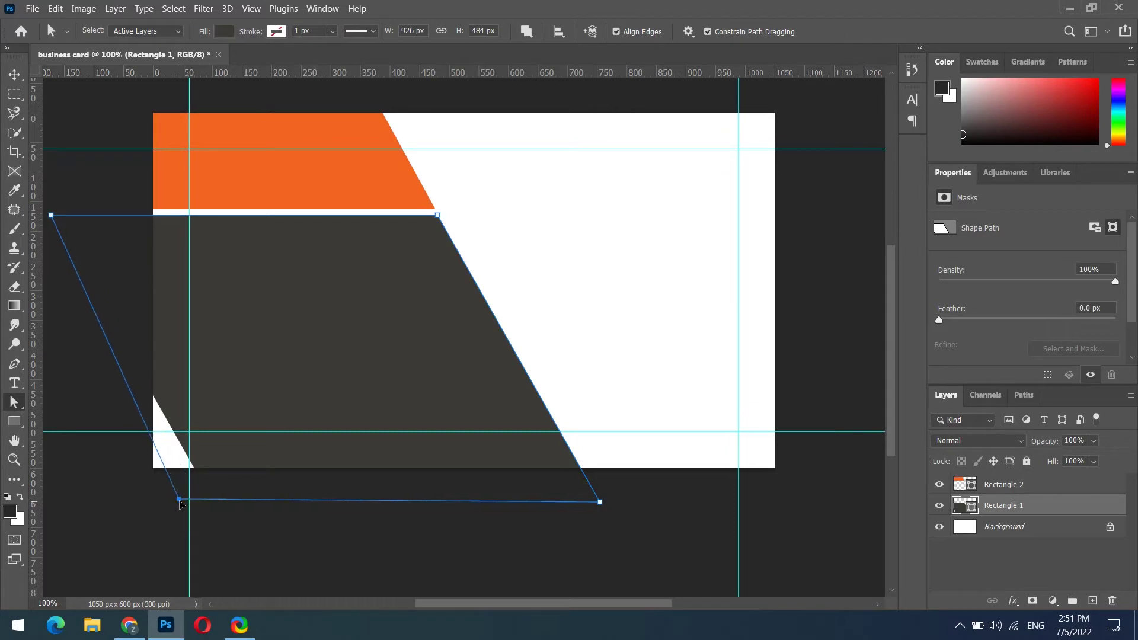
pyautogui.click(12, 73)
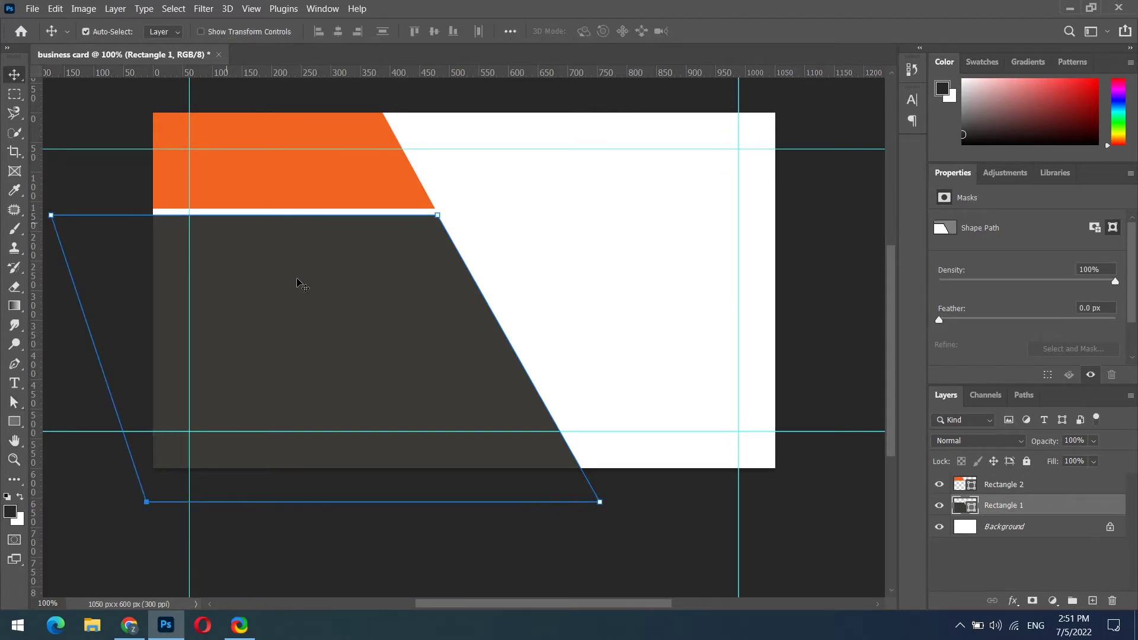
pyautogui.click(360, 94)
pyautogui.scroll(1, 757, 335)
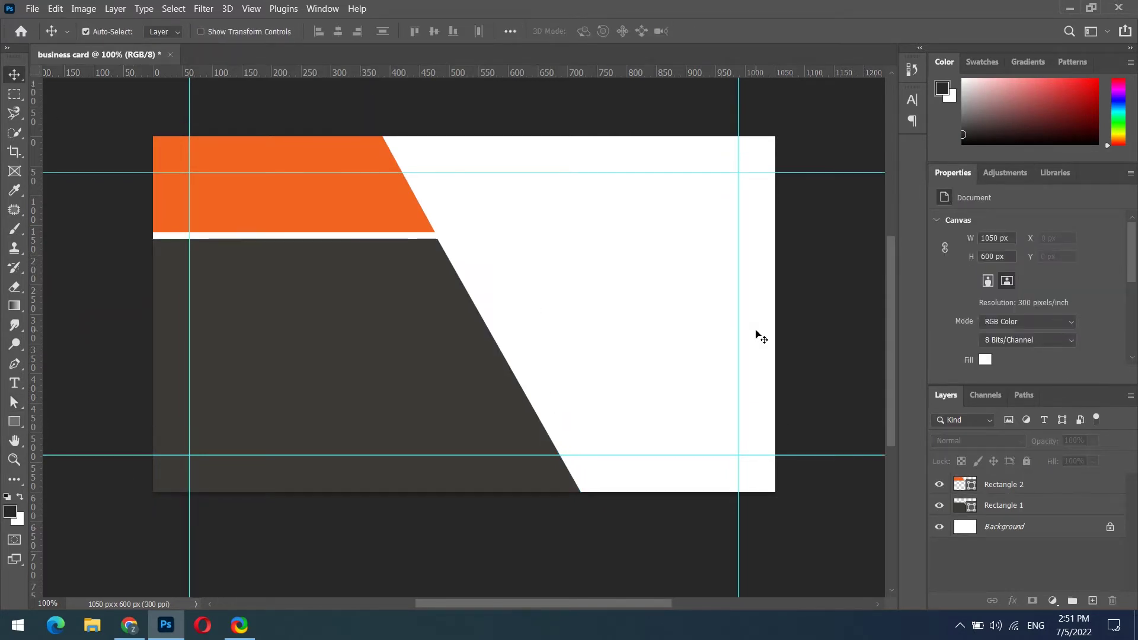
pyautogui.scroll(1, 779, 240)
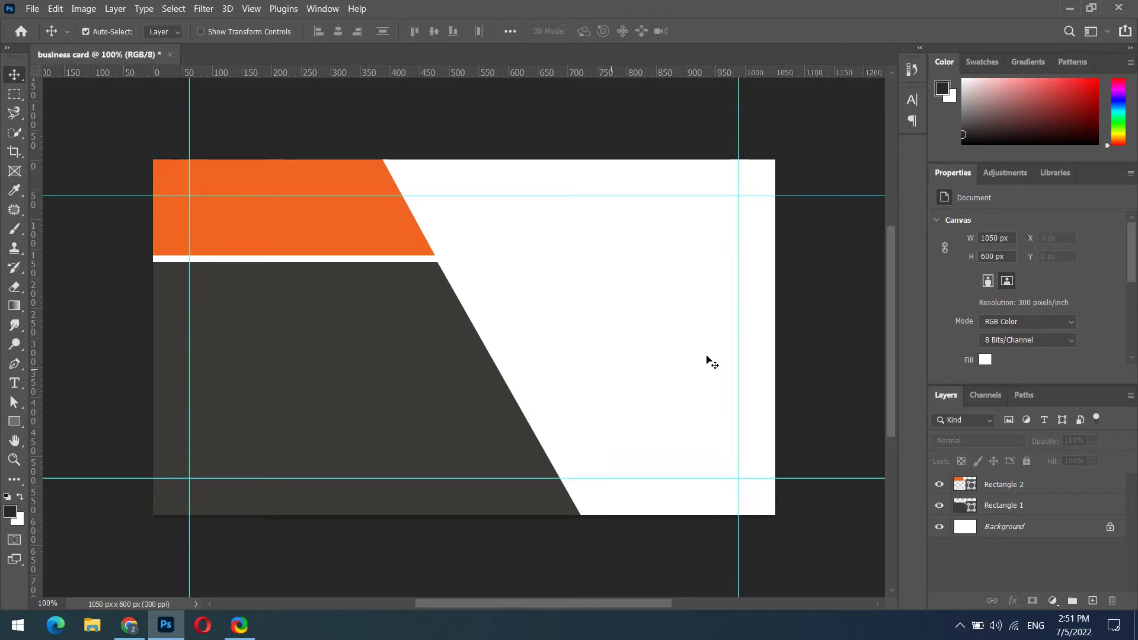
# - Draw a tall dark grey rectangle along the card's right edge
pyautogui.click(15, 421)
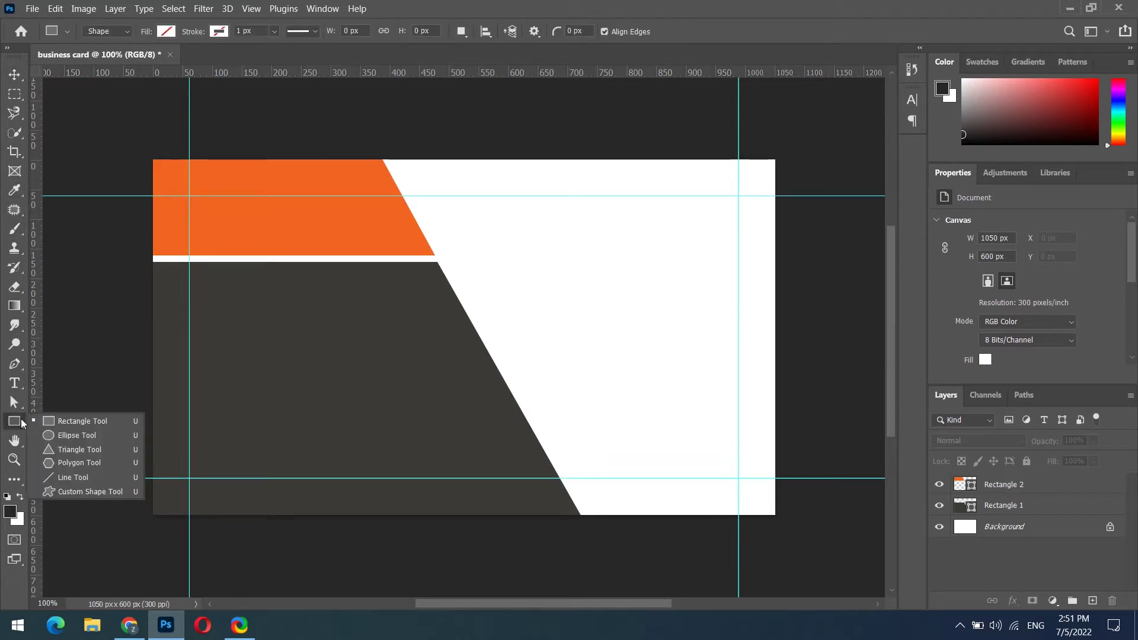
pyautogui.click(65, 420)
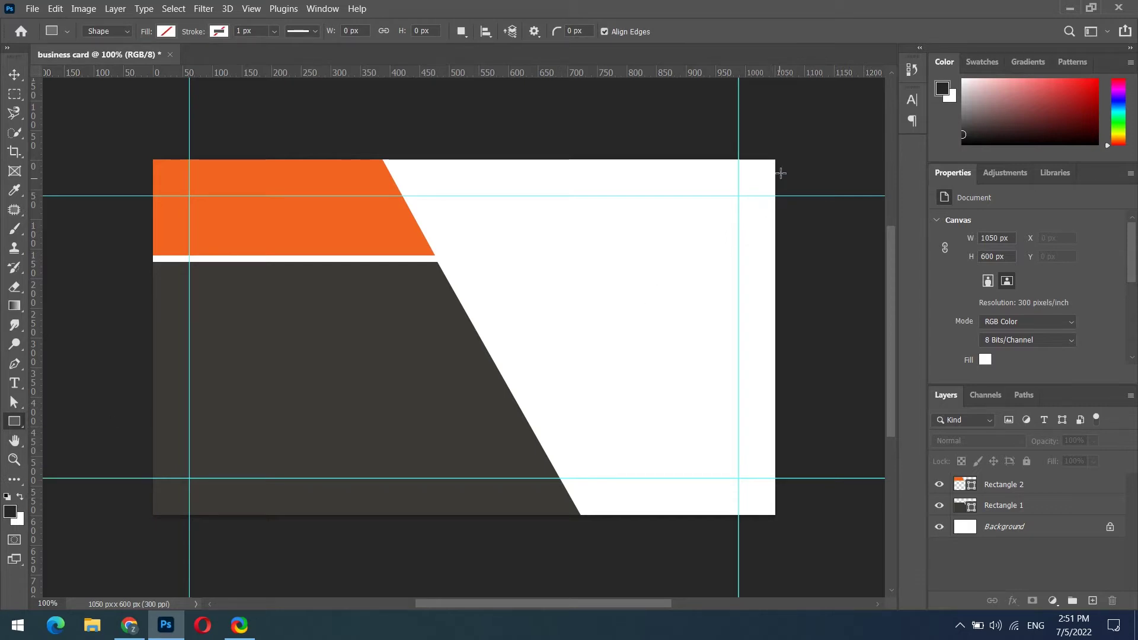
pyautogui.moveTo(782, 157); pyautogui.dragTo(759, 331)
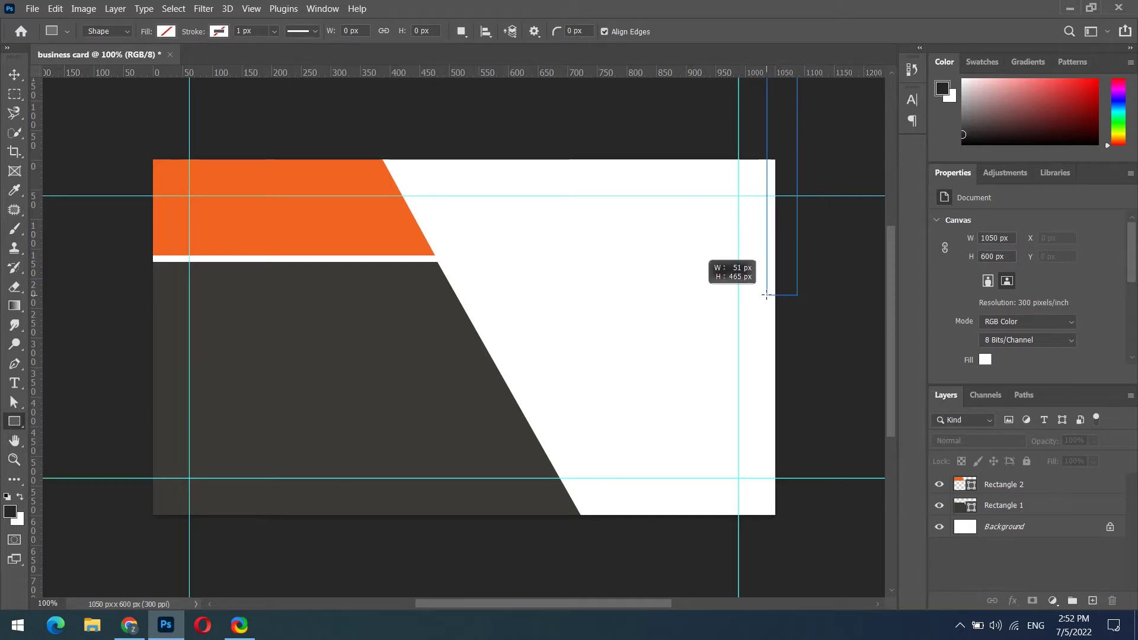
pyautogui.press('v')
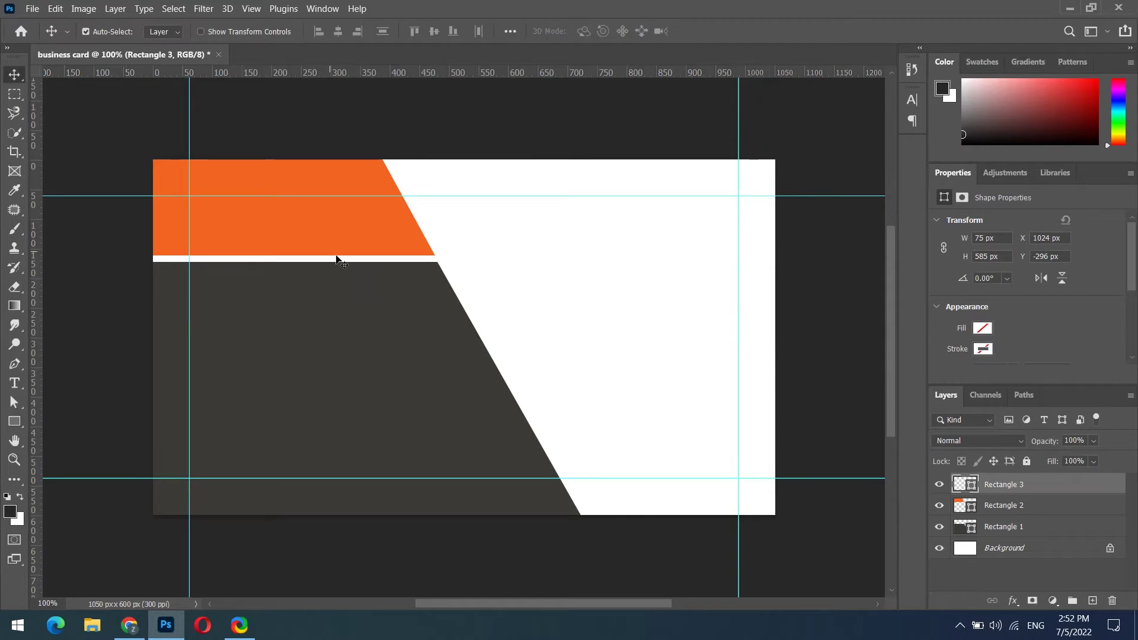
pyautogui.click(983, 328)
pyautogui.click(947, 406)
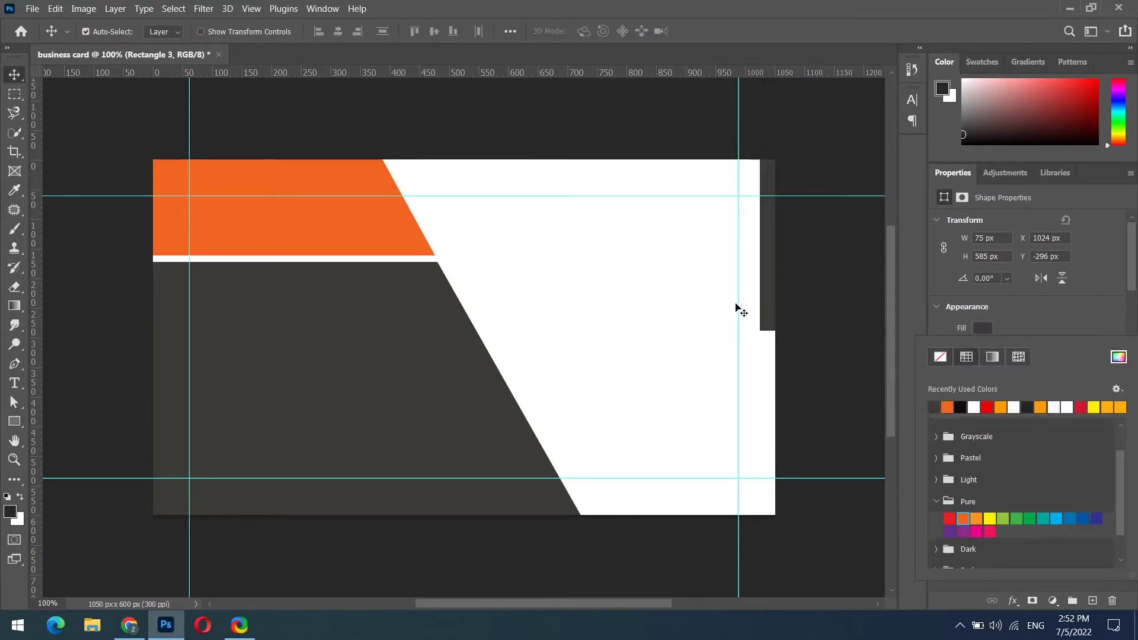
pyautogui.moveTo(740, 308)
pyautogui.mouseDown()
pyautogui.moveTo(754, 476)
pyautogui.moveTo(748, 336)
pyautogui.mouseUp()
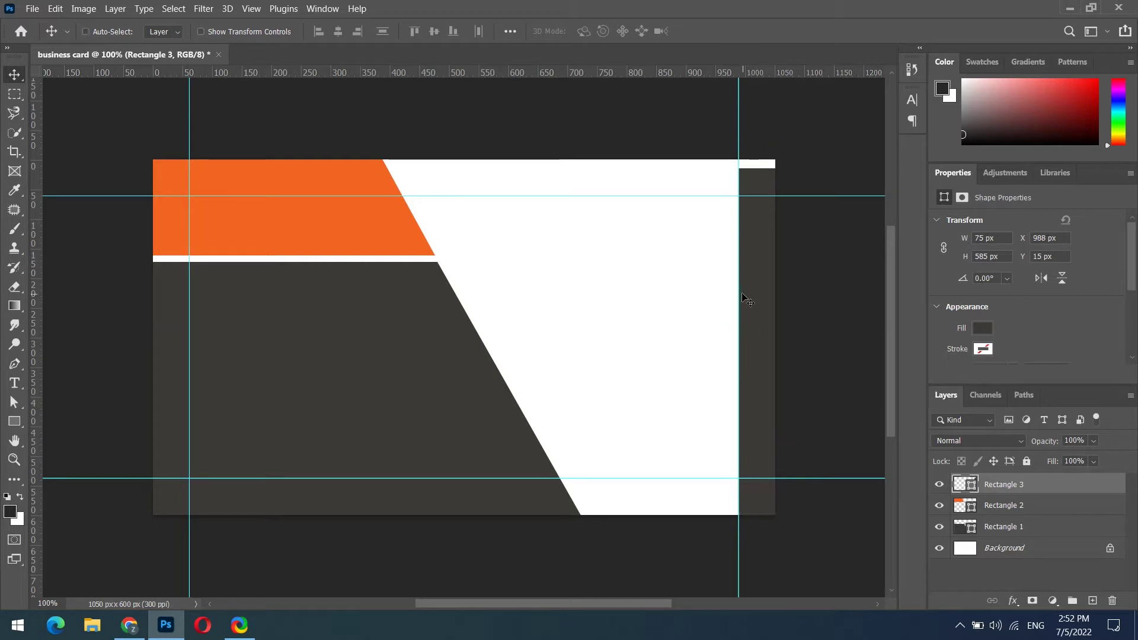
# - Stretch the dark strip to the card's full height and set its corner radius to 54 px
pyautogui.hotkey('ctrl', 't')
pyautogui.moveTo(756, 168); pyautogui.dragTo(757, 159)
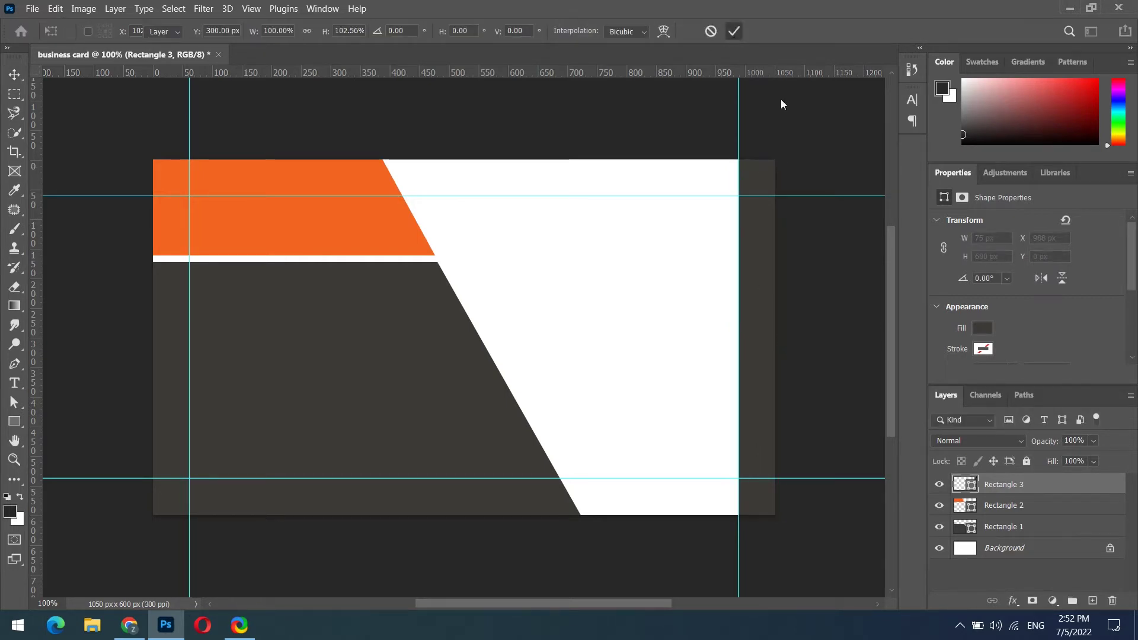
pyautogui.press('Return')
pyautogui.scroll(-3, 998, 339)
pyautogui.click(985, 325)
pyautogui.write('54')
pyautogui.press('Return')
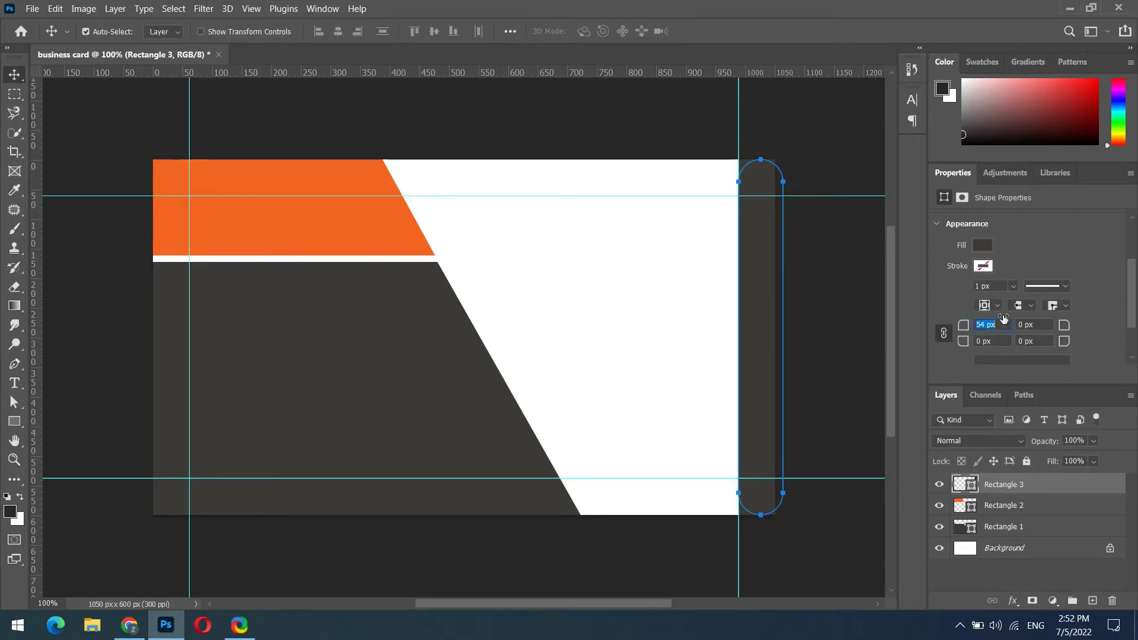
# - Round the strip's two left corners to 75 px, align it to the edge, and draw a diagonal line
pyautogui.click(944, 333)
pyautogui.moveTo(963, 325); pyautogui.dragTo(1065, 324)
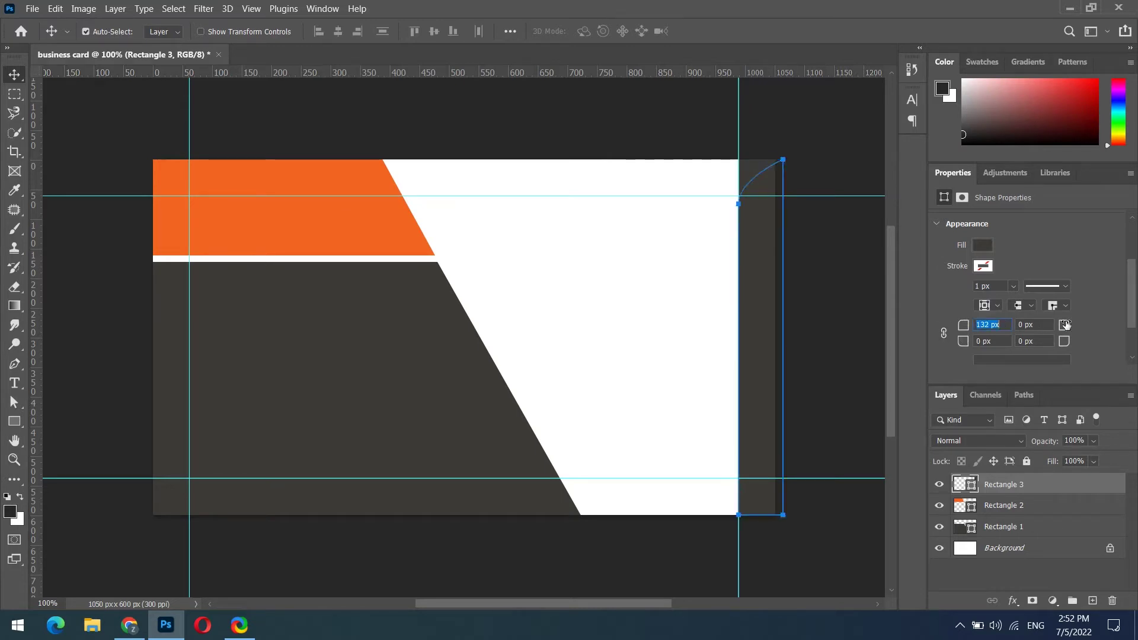
pyautogui.write('75')
pyautogui.press('Return')
pyautogui.moveTo(967, 345); pyautogui.dragTo(1023, 343)
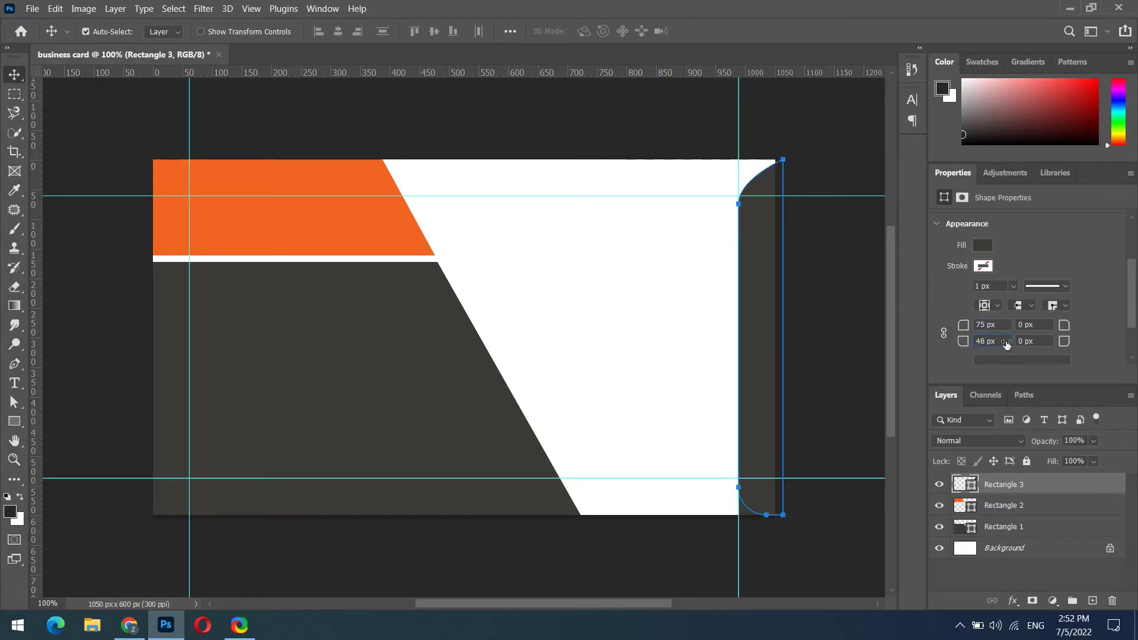
pyautogui.write('75')
pyautogui.press('Return')
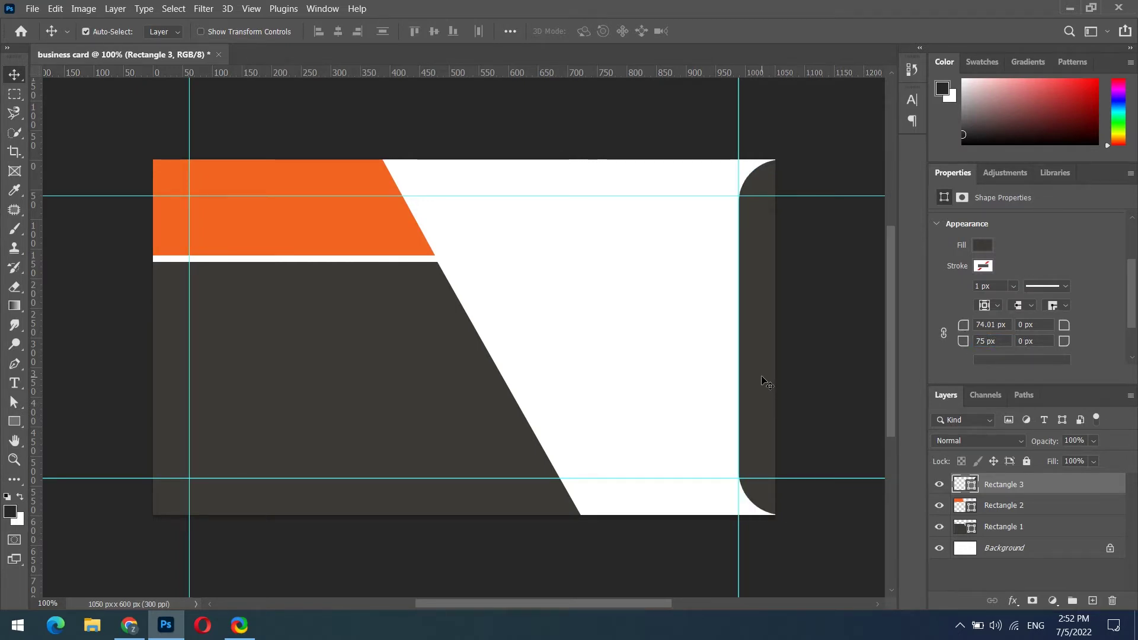
pyautogui.moveTo(763, 381); pyautogui.dragTo(771, 389)
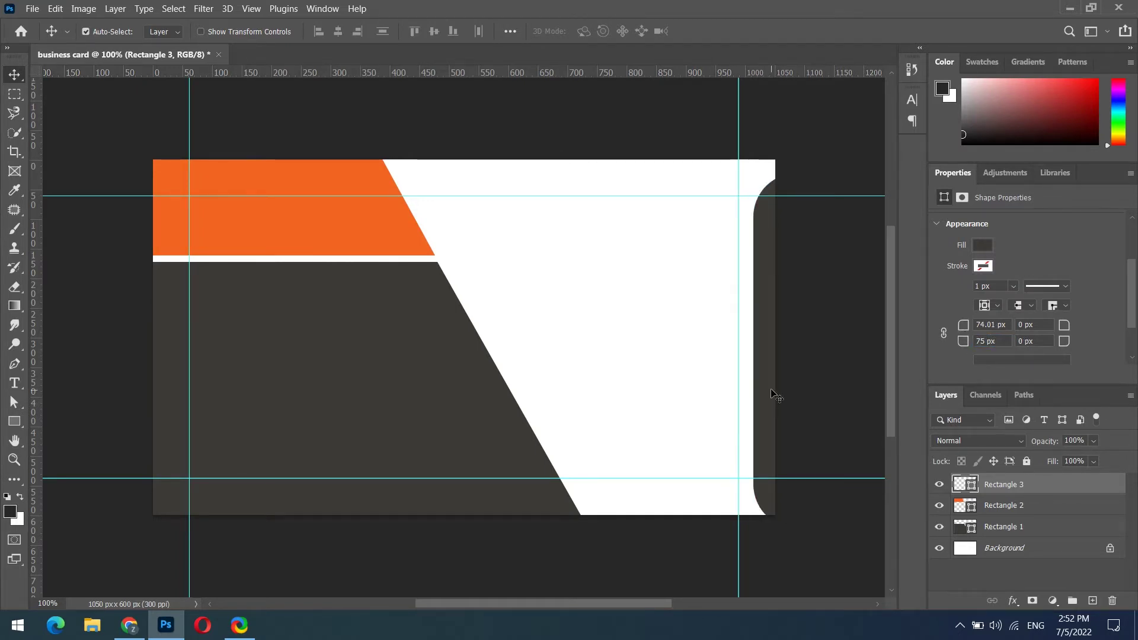
pyautogui.press('u')
pyautogui.moveTo(400, 150); pyautogui.dragTo(611, 534)
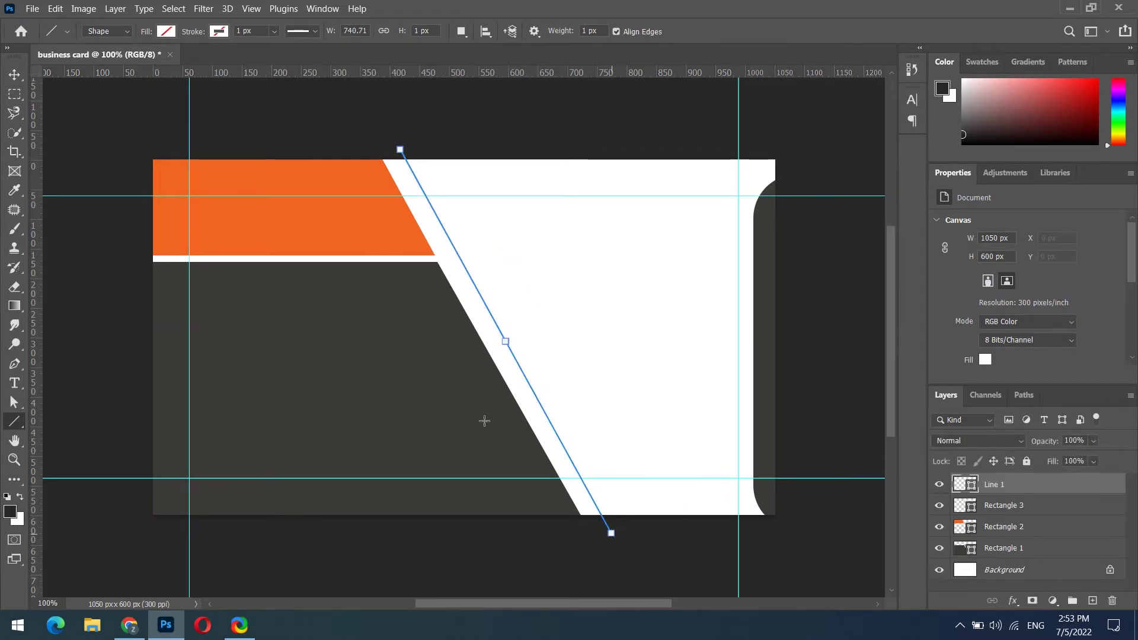
# - Set Line 1's stroke colour to orange
pyautogui.click(172, 31)
pyautogui.click(213, 33)
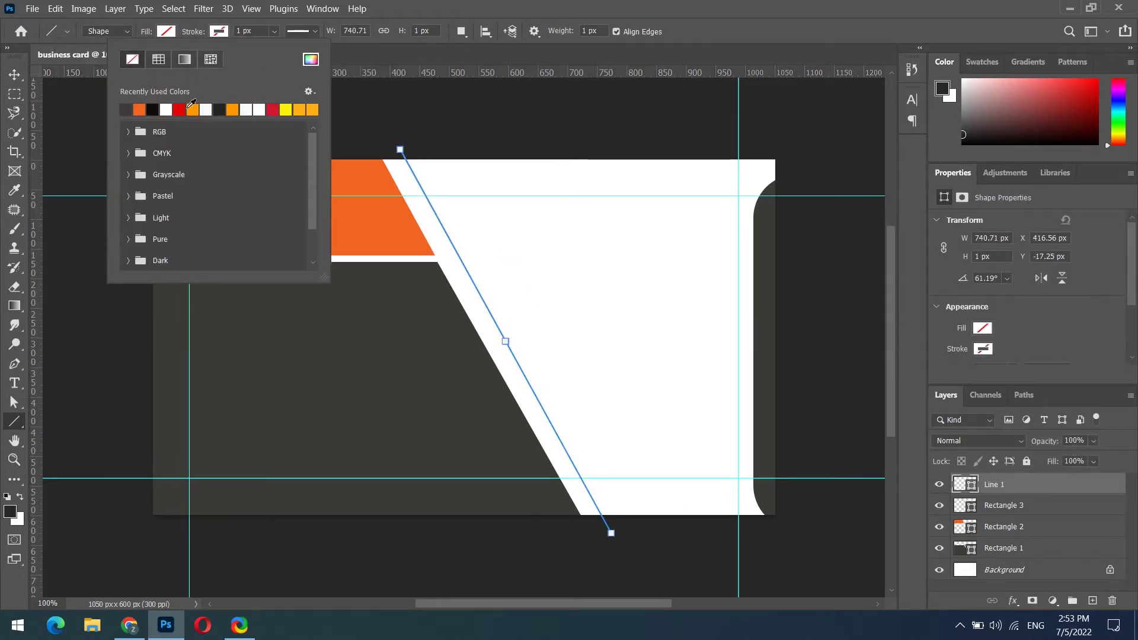
pyautogui.click(141, 108)
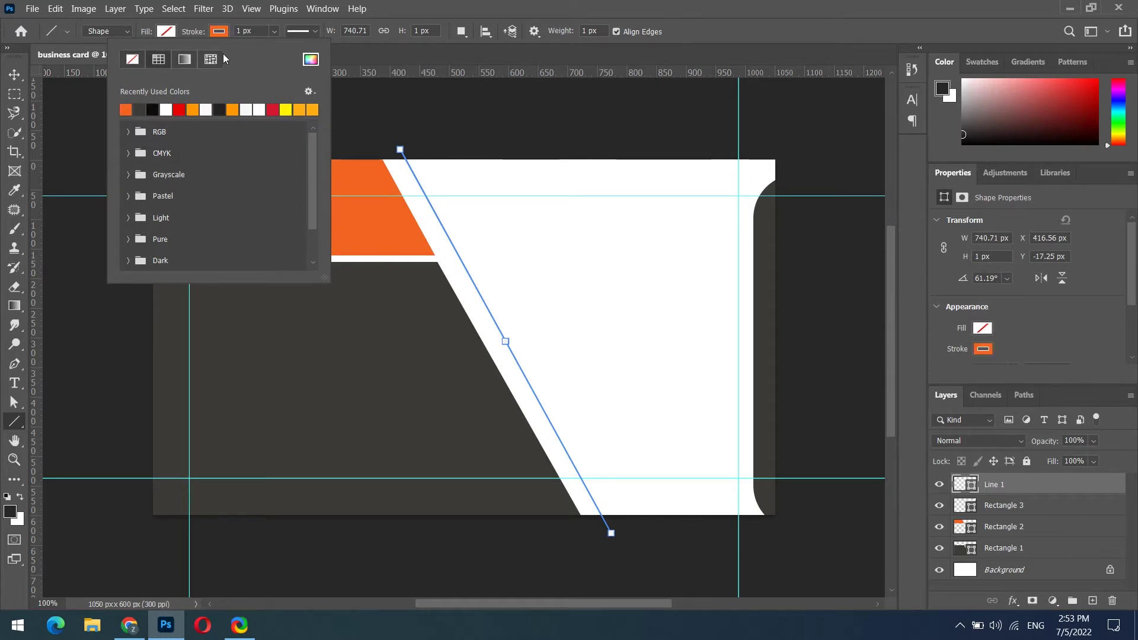
pyautogui.click(258, 31)
pyautogui.click(303, 32)
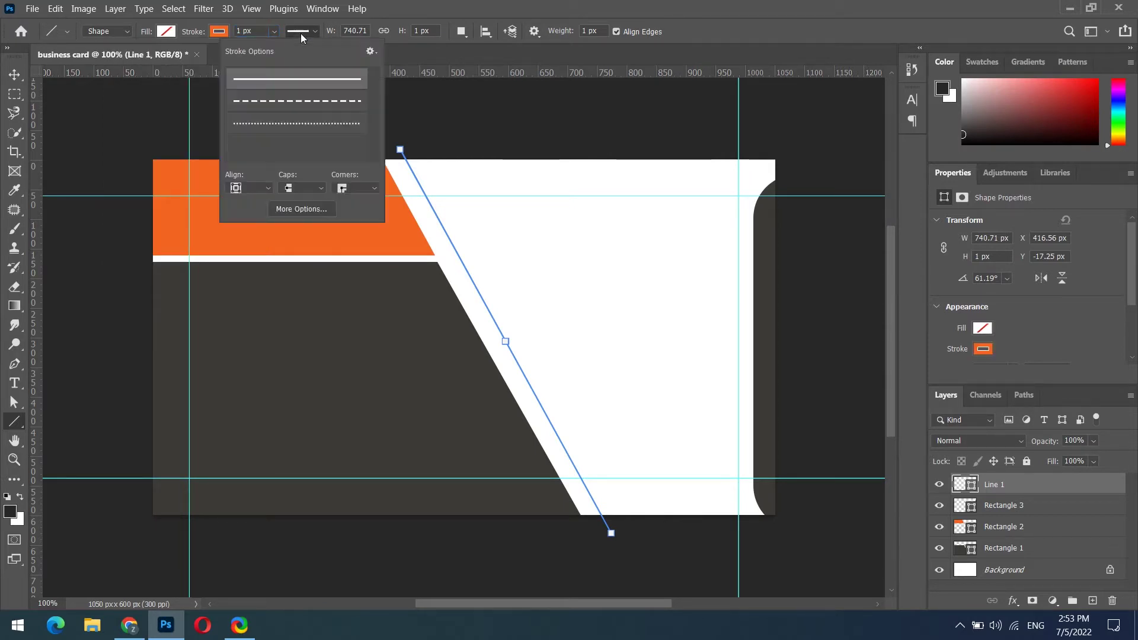
pyautogui.click(19, 72)
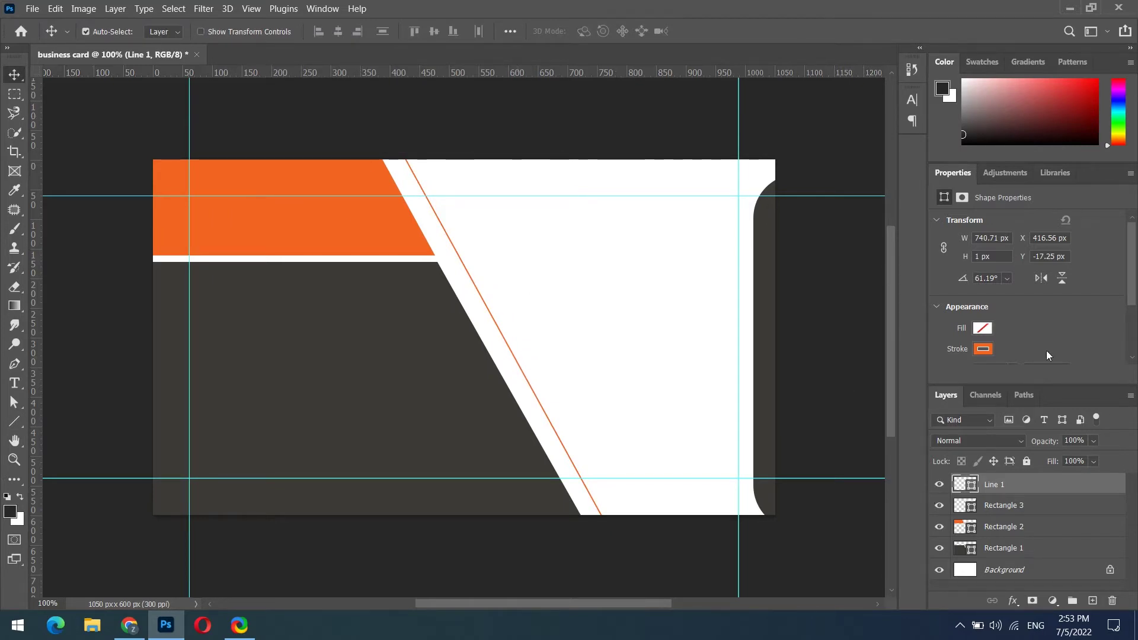
# - Thicken the orange line's stroke to about 15.6 px
pyautogui.scroll(-3, 980, 340)
pyautogui.click(1011, 297)
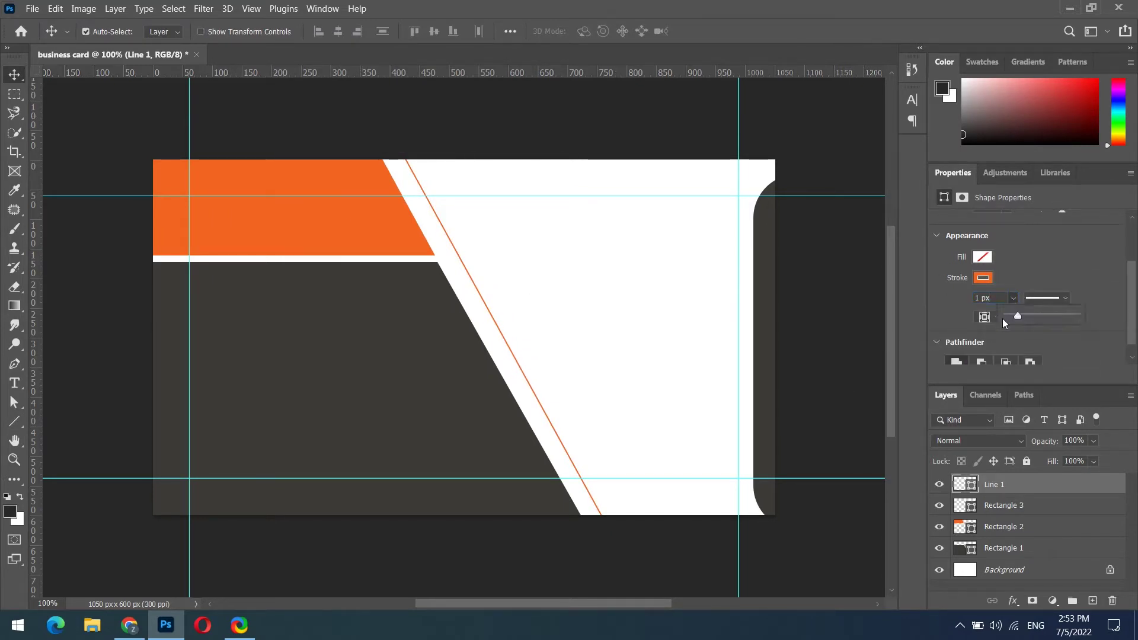
pyautogui.moveTo(1020, 317); pyautogui.dragTo(1020, 315)
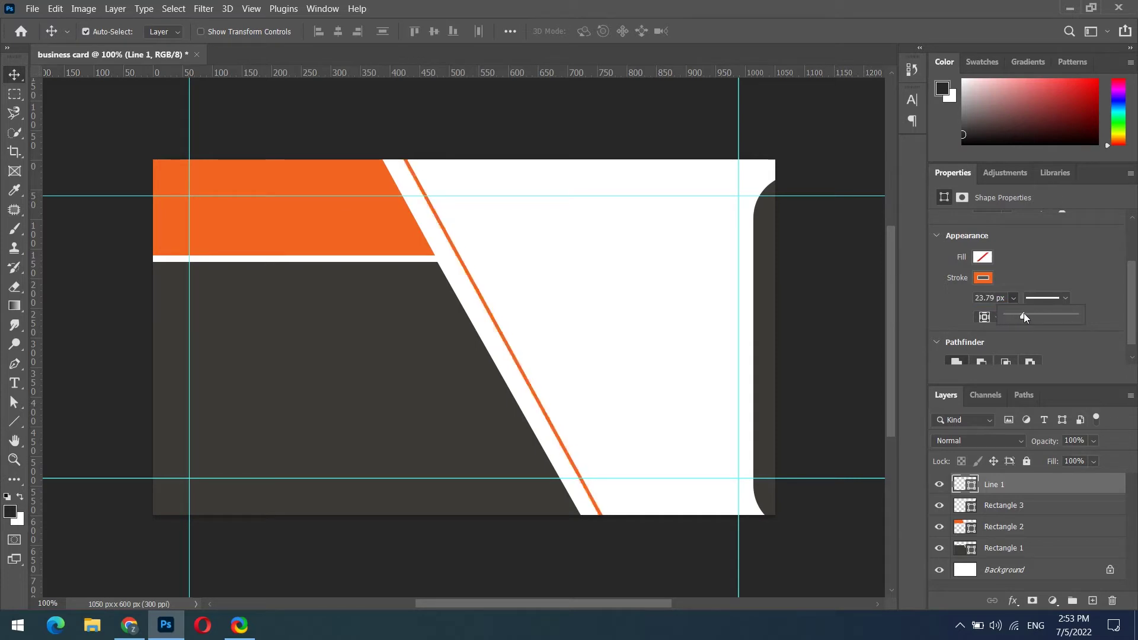
pyautogui.click(607, 110)
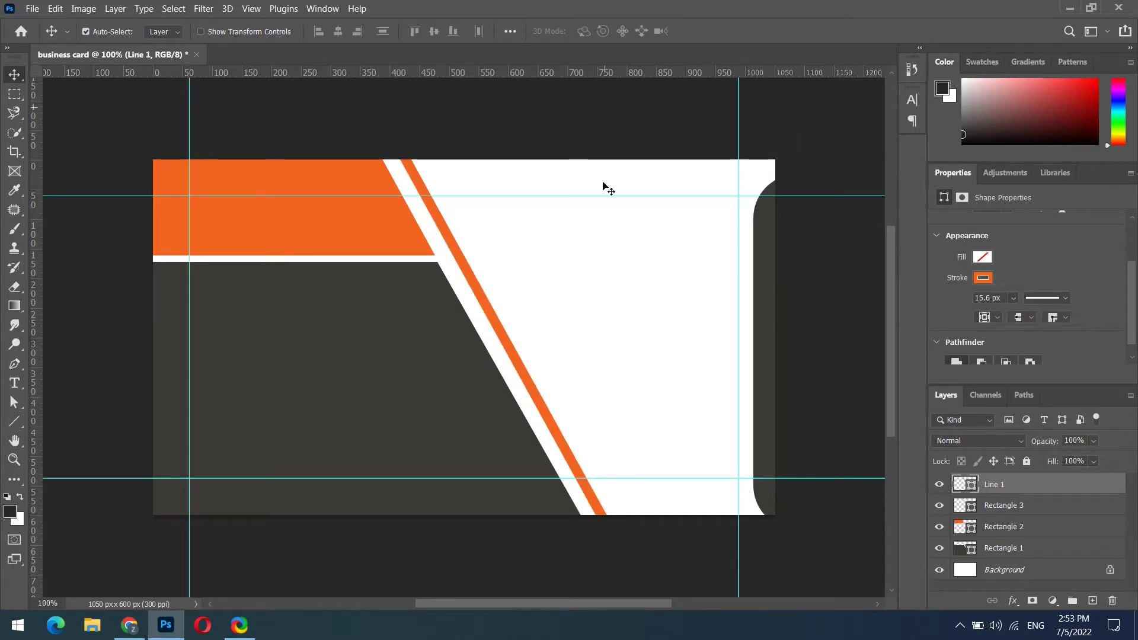
# - Nudge the orange line sideways to leave a thin white gap beside the slant
pyautogui.click(548, 412)
pyautogui.press('Left')
pyautogui.press('Left')
pyautogui.press('Left')
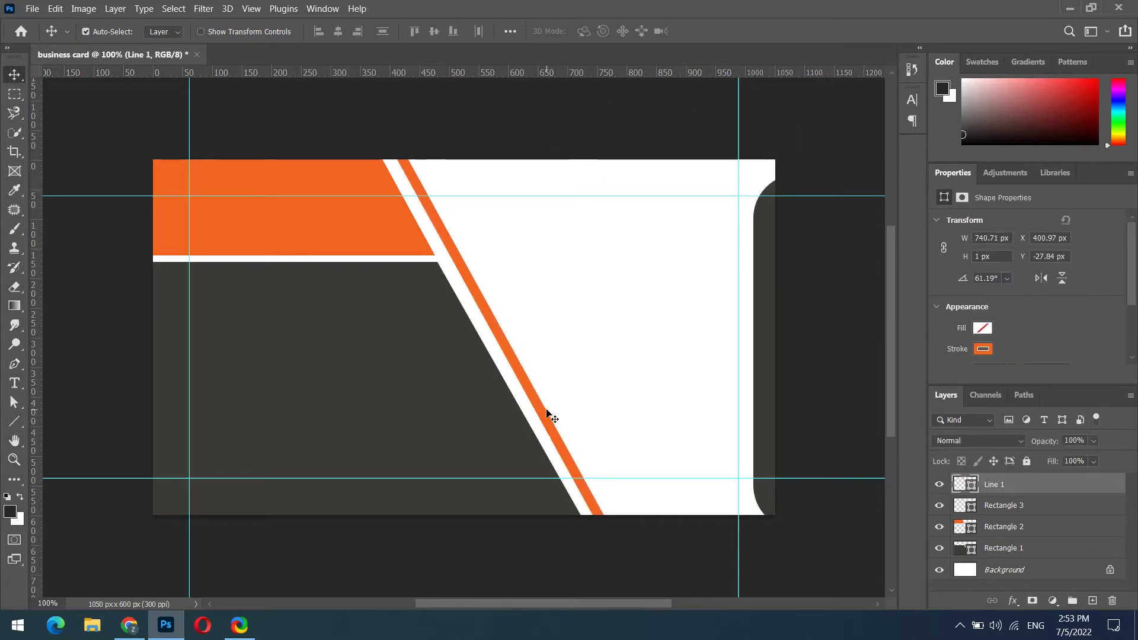
pyautogui.press('Left')
pyautogui.press('Left')
pyautogui.press('Left')
pyautogui.press('Left')
pyautogui.press('Left')
pyautogui.press('Left')
pyautogui.press('Left')
pyautogui.press('Left')
pyautogui.press('Left')
pyautogui.press('Left')
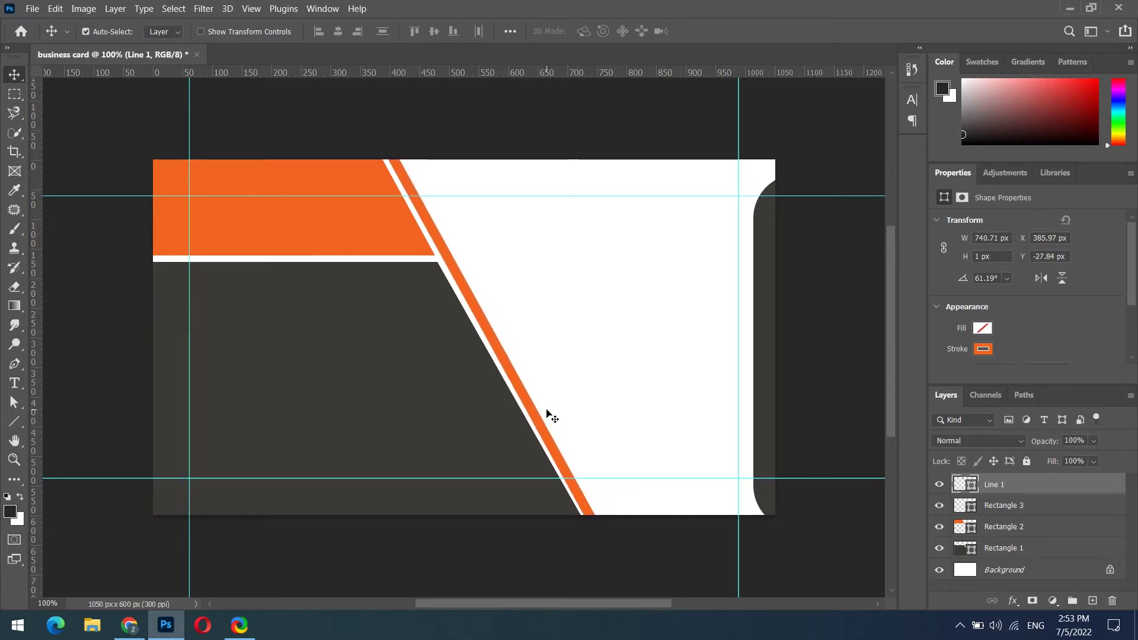
pyautogui.press('Left')
pyautogui.press('Left')
pyautogui.press('Right')
pyautogui.press('Right')
pyautogui.press('Right')
pyautogui.press('Right')
pyautogui.press('Right')
pyautogui.press('Right')
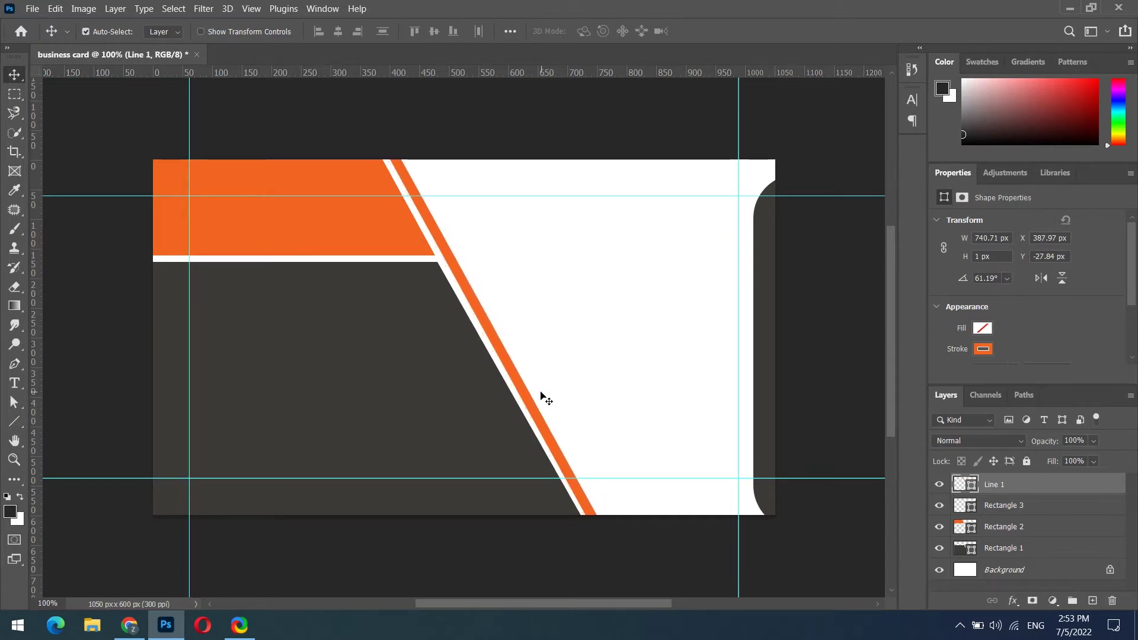
pyautogui.press('Right')
pyautogui.press('Right')
pyautogui.press('Right')
pyautogui.press('Right')
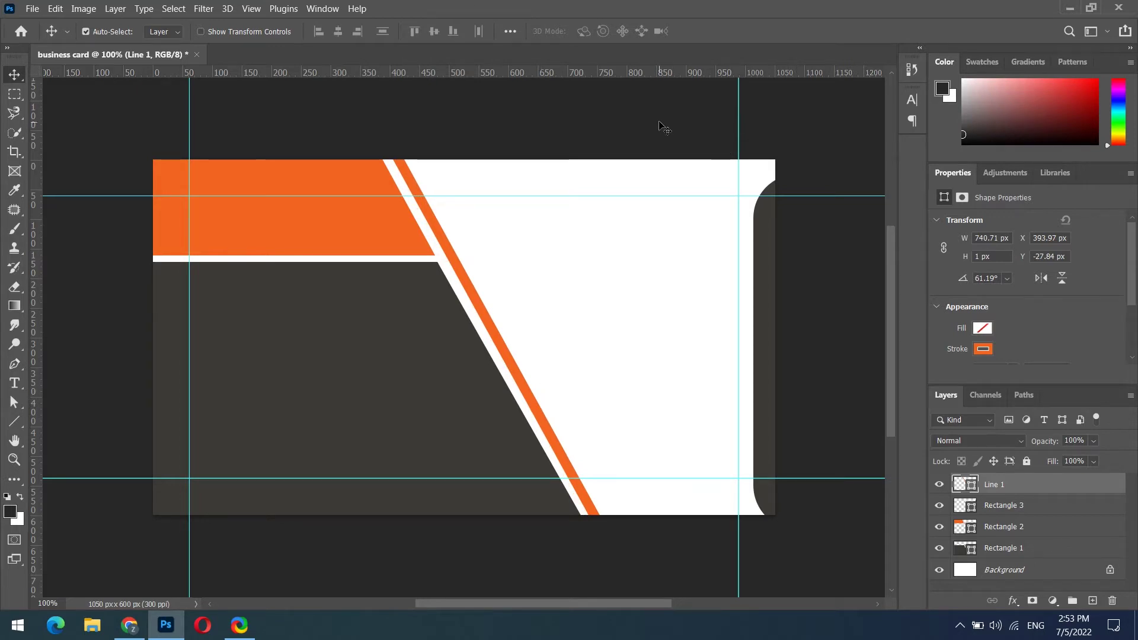
pyautogui.scroll(1, 585, 258)
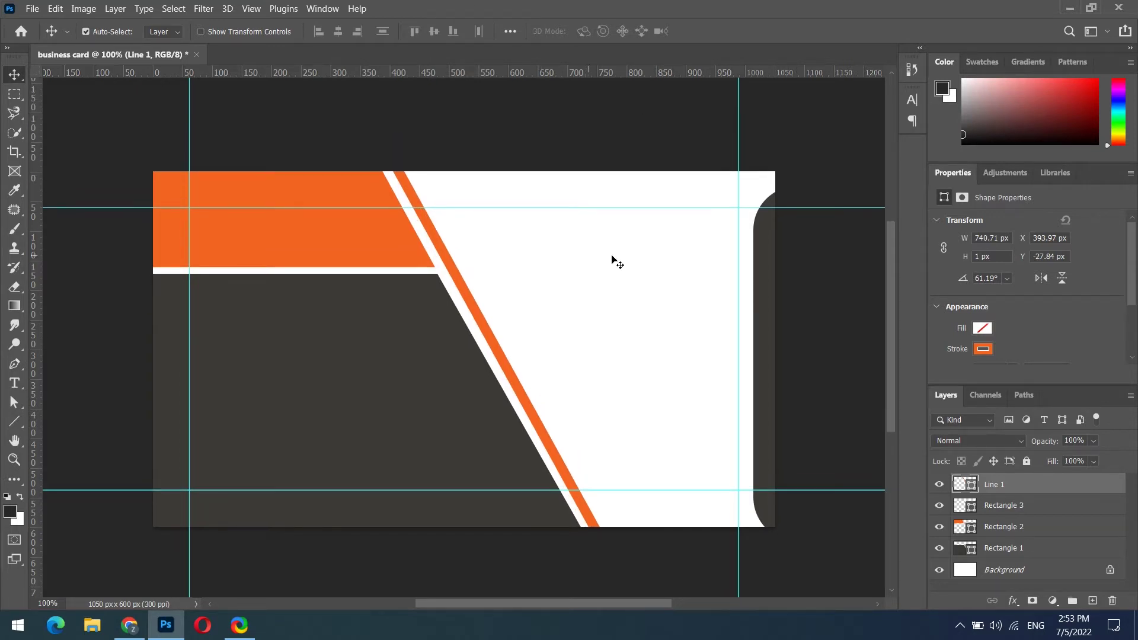
# - Drag Rectangle 3 upward until it snaps to the card's top edge (Y 0 px)
pyautogui.moveTo(771, 334); pyautogui.dragTo(771, 325)
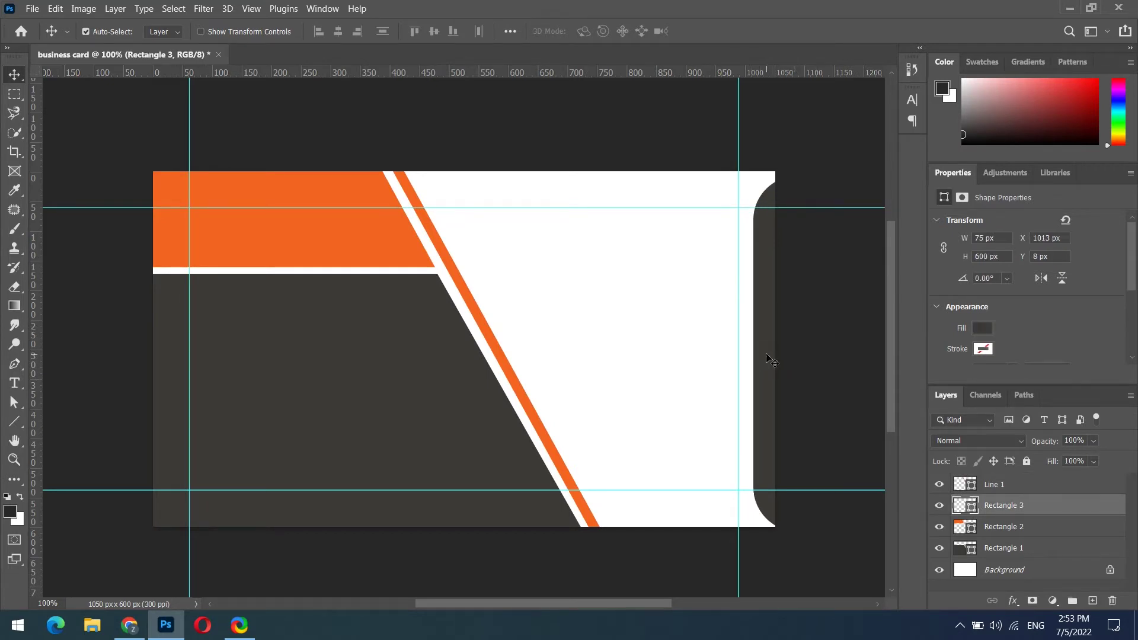
pyautogui.moveTo(769, 351); pyautogui.dragTo(769, 345)
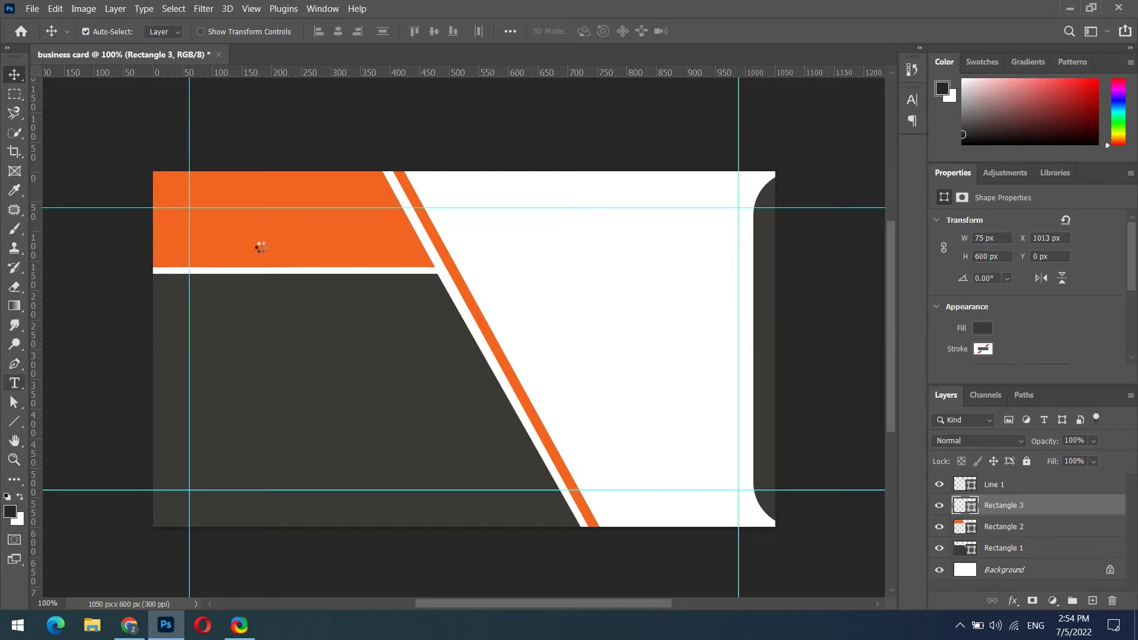
# - Add a text box on the orange band and type the person's name
pyautogui.click(466, 236)
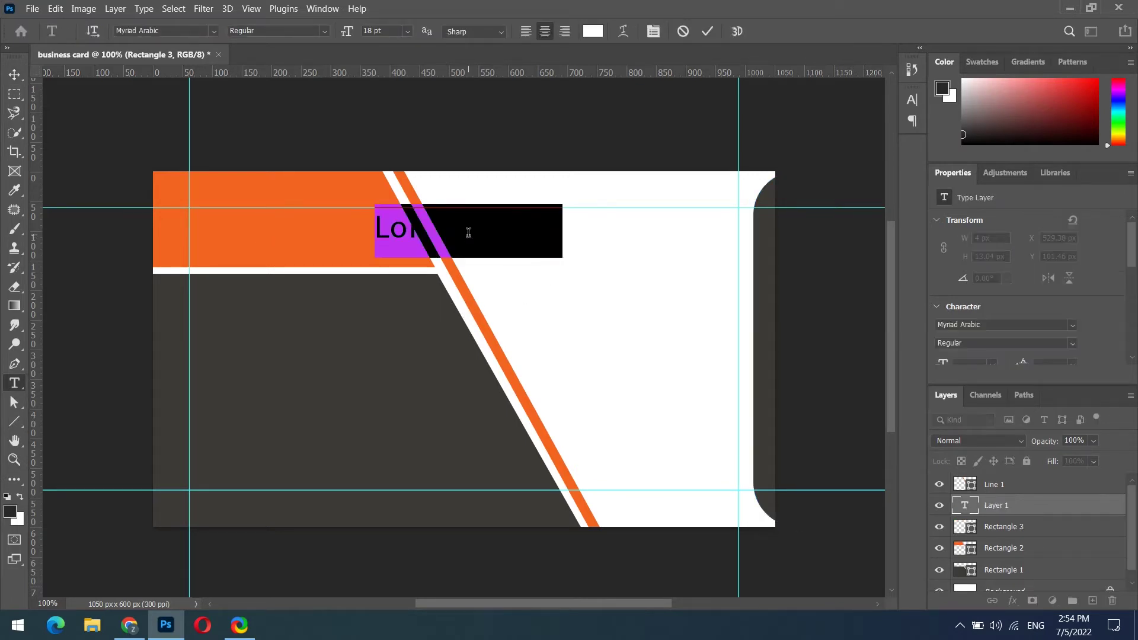
pyautogui.press('BackSpace')
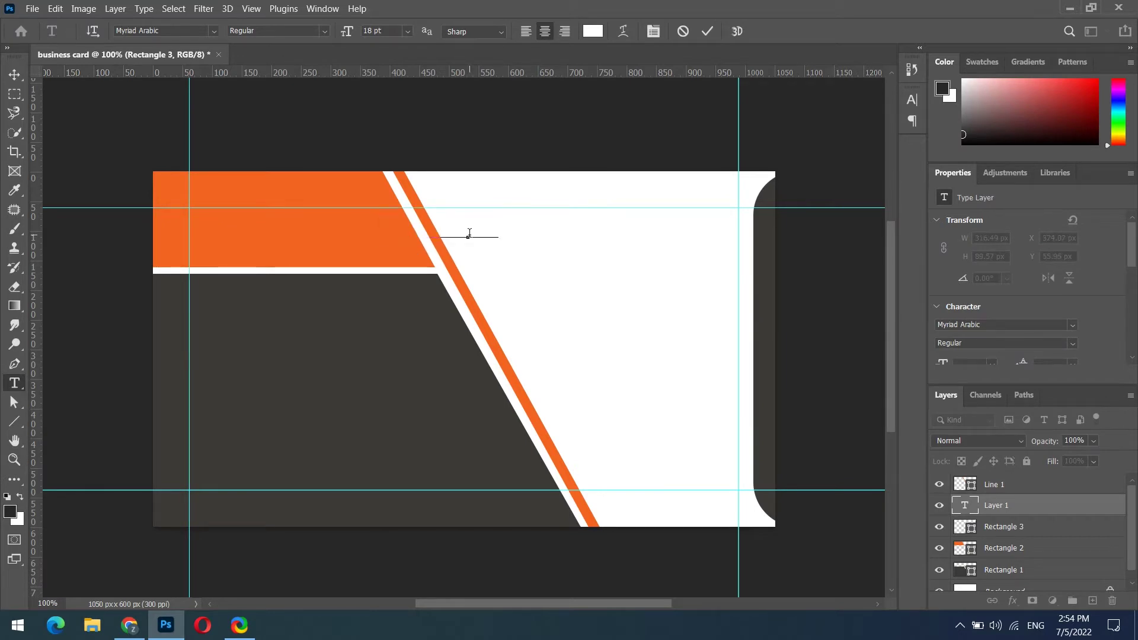
pyautogui.click(18, 76)
# - Set the name in Futura XBlk BT, after trying GROBOLD, and move it toward the left guide
pyautogui.scroll(-1, 1061, 322)
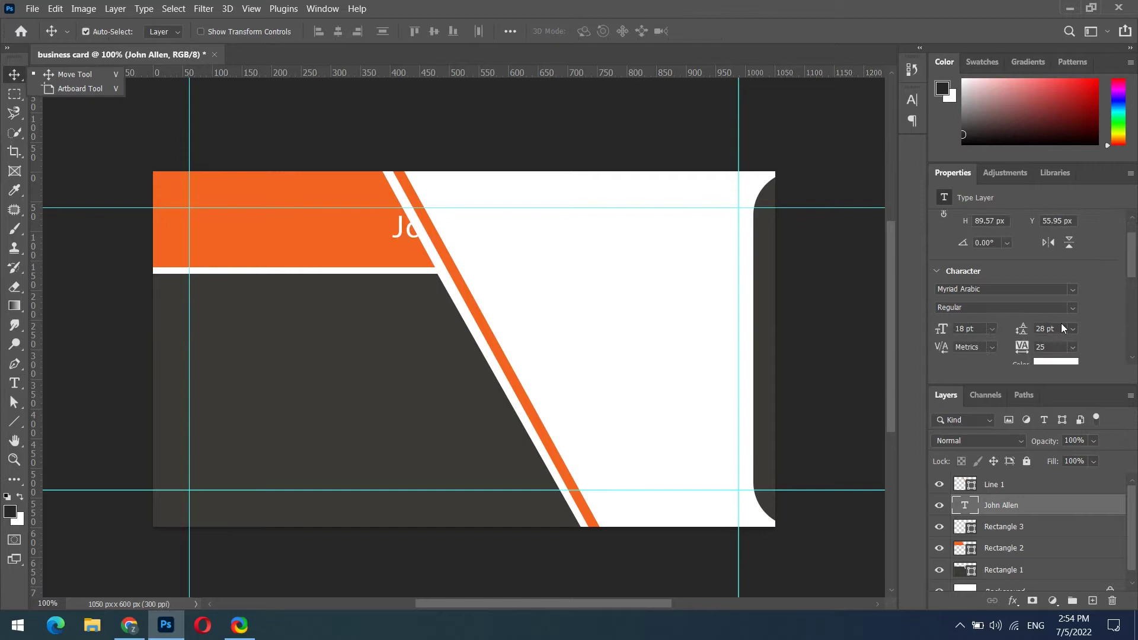
pyautogui.click(1074, 289)
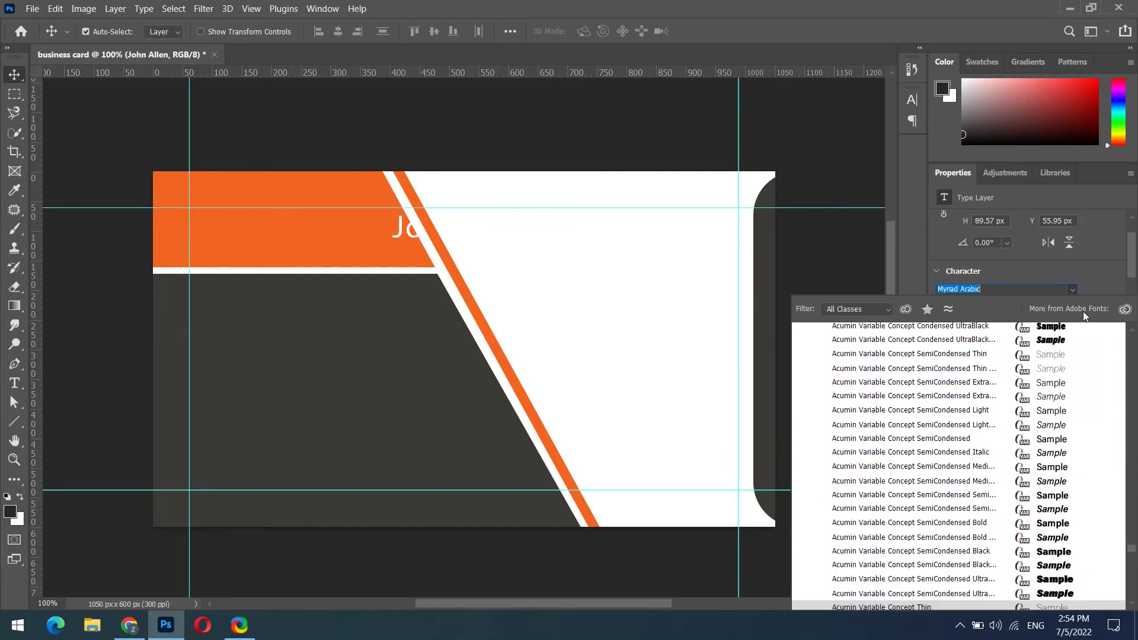
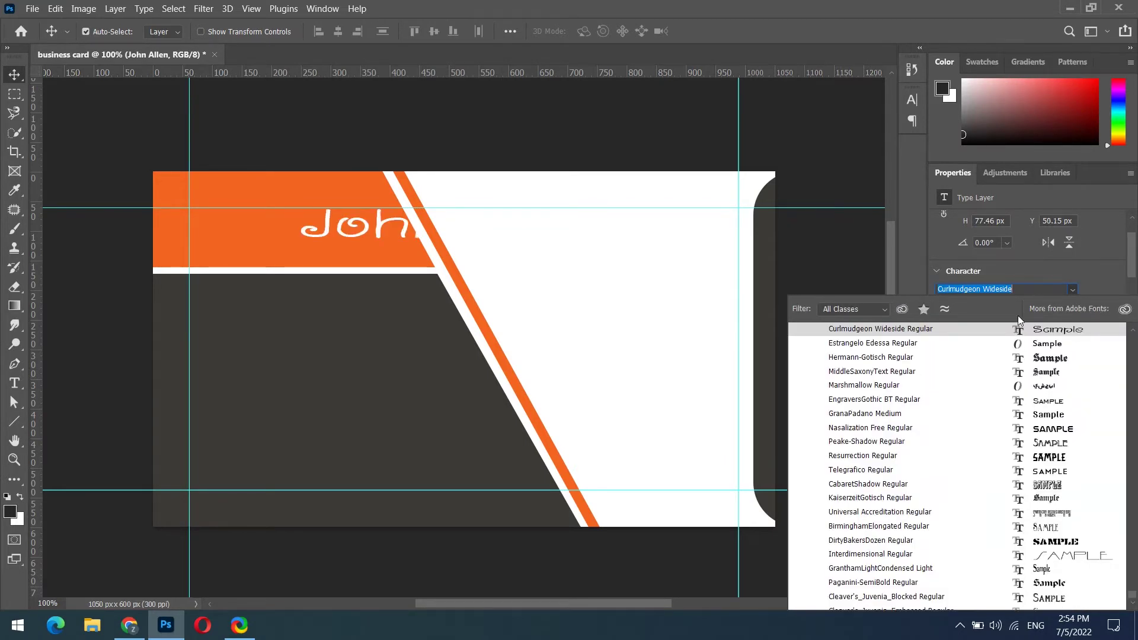
pyautogui.write('rob')
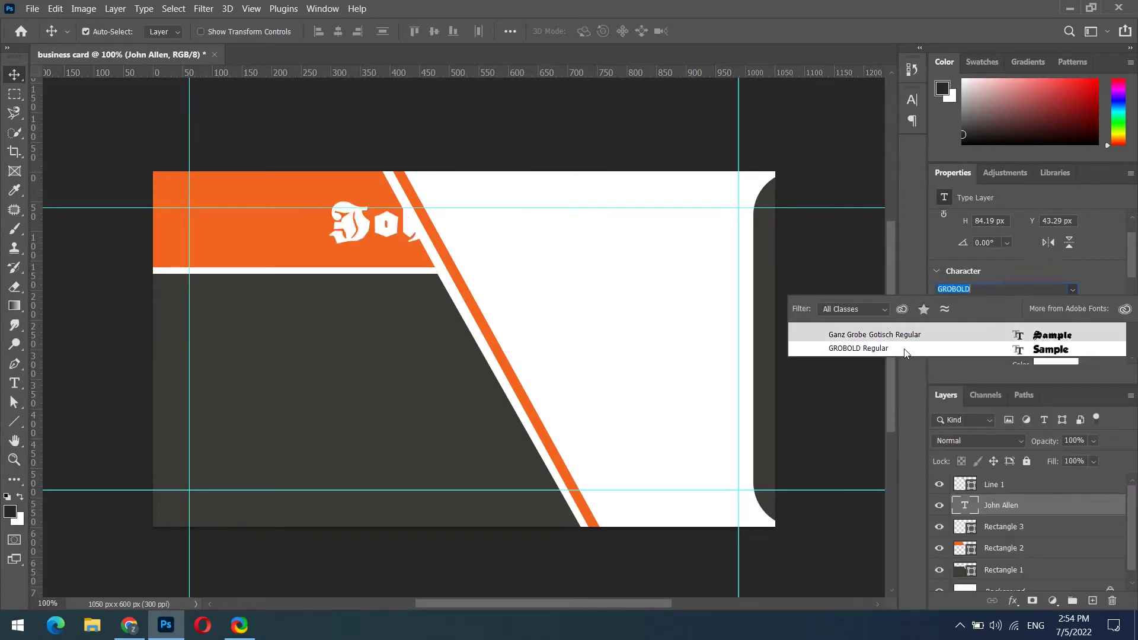
pyautogui.click(873, 348)
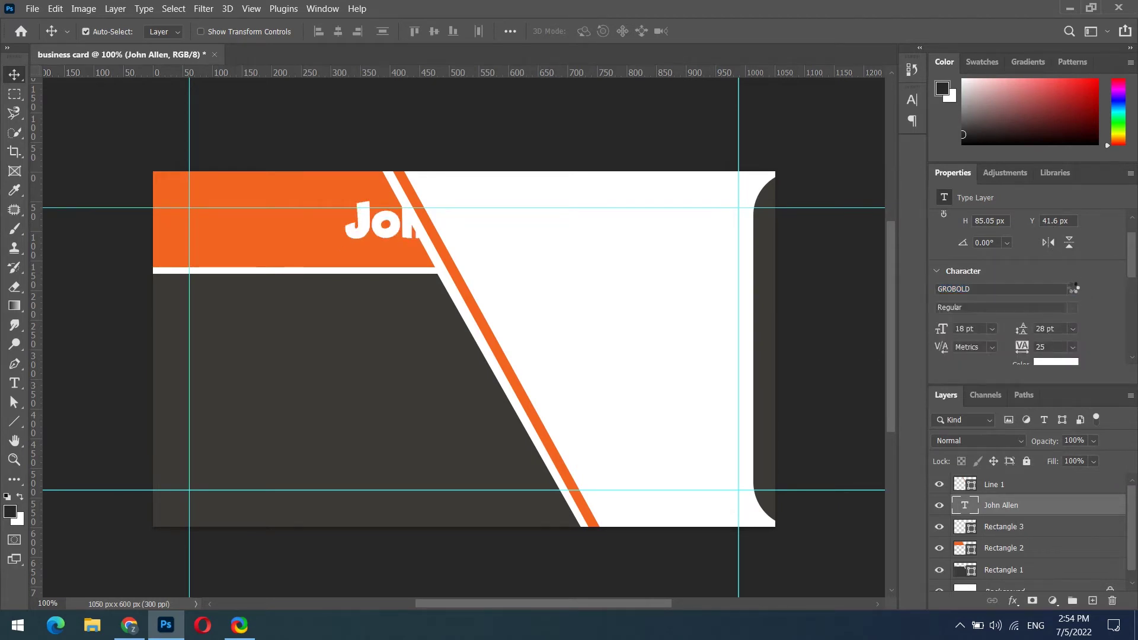
pyautogui.click(1069, 292)
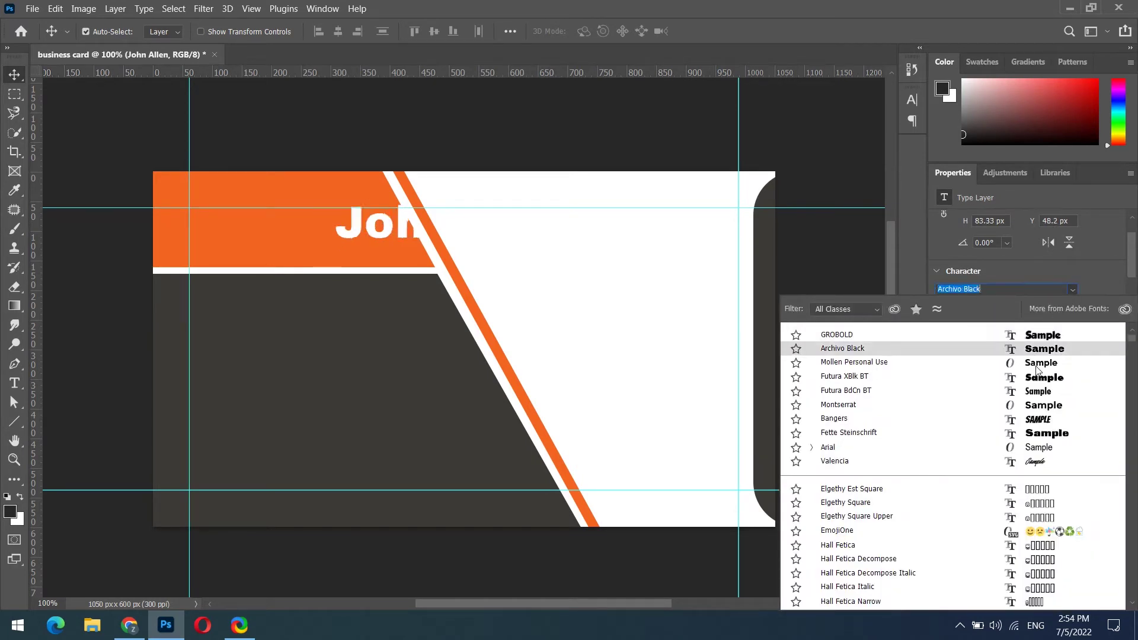
pyautogui.click(1035, 383)
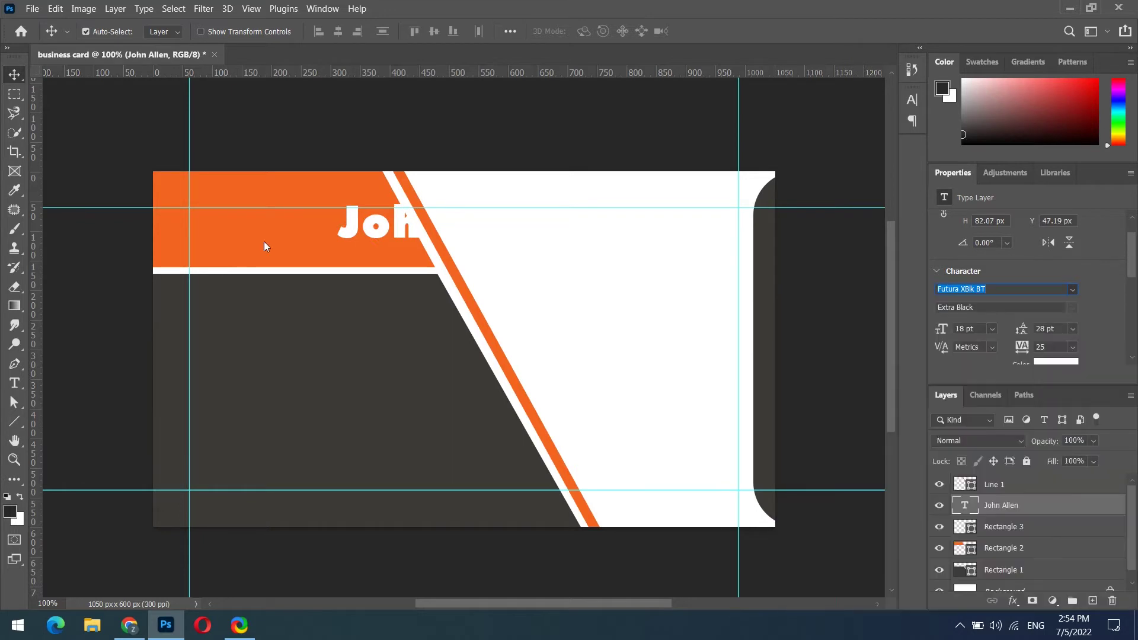
pyautogui.moveTo(374, 235)
pyautogui.mouseDown()
pyautogui.moveTo(236, 236)
pyautogui.moveTo(231, 252)
pyautogui.moveTo(230, 240)
pyautogui.mouseUp()
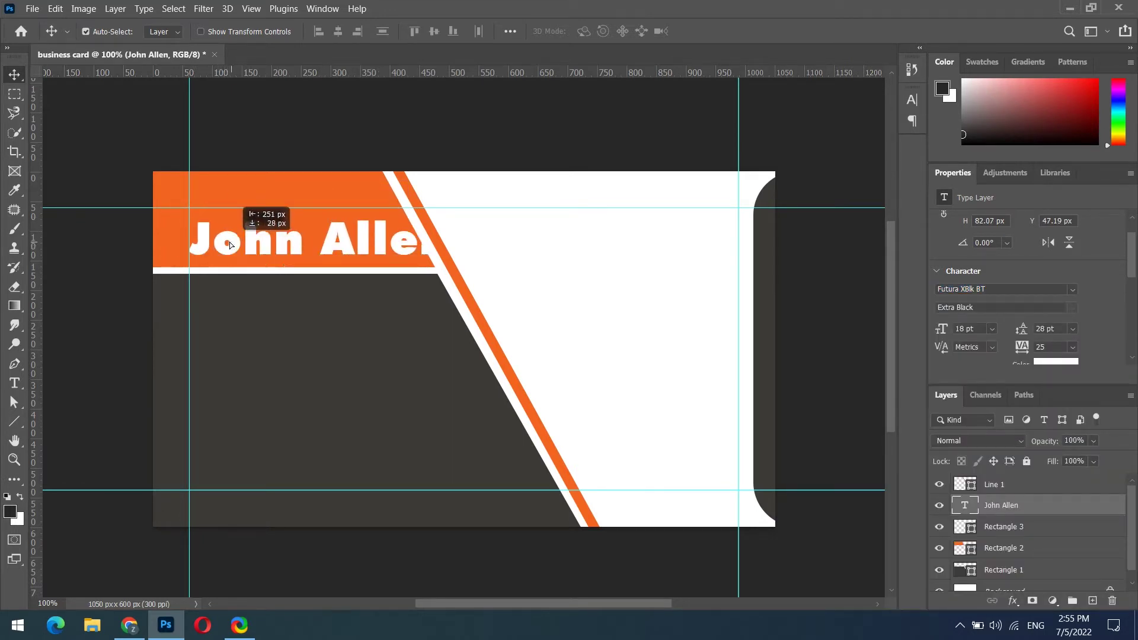
# - Reduce the name to 12 pt and align it with the left guide inside the orange band
pyautogui.click(991, 329)
pyautogui.click(993, 441)
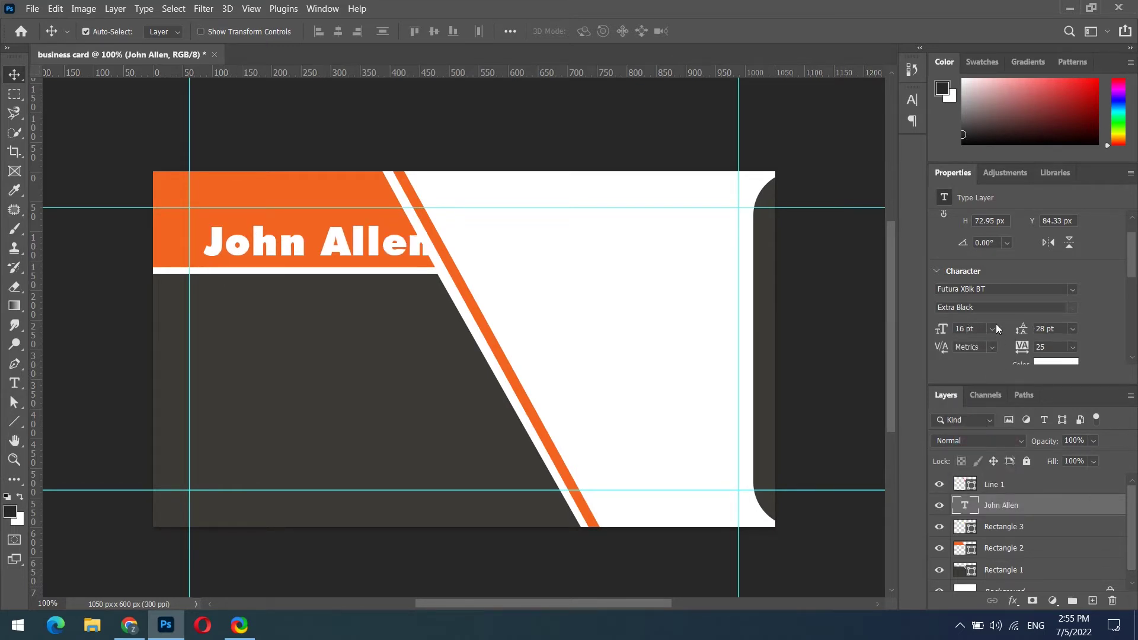
pyautogui.press('Down')
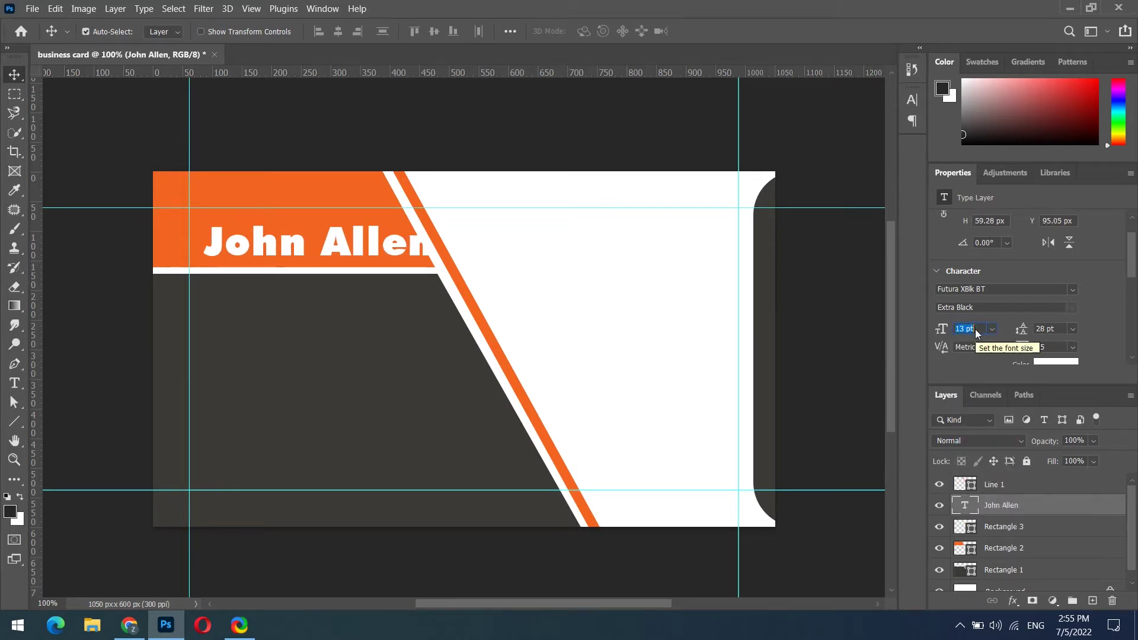
pyautogui.press('Down')
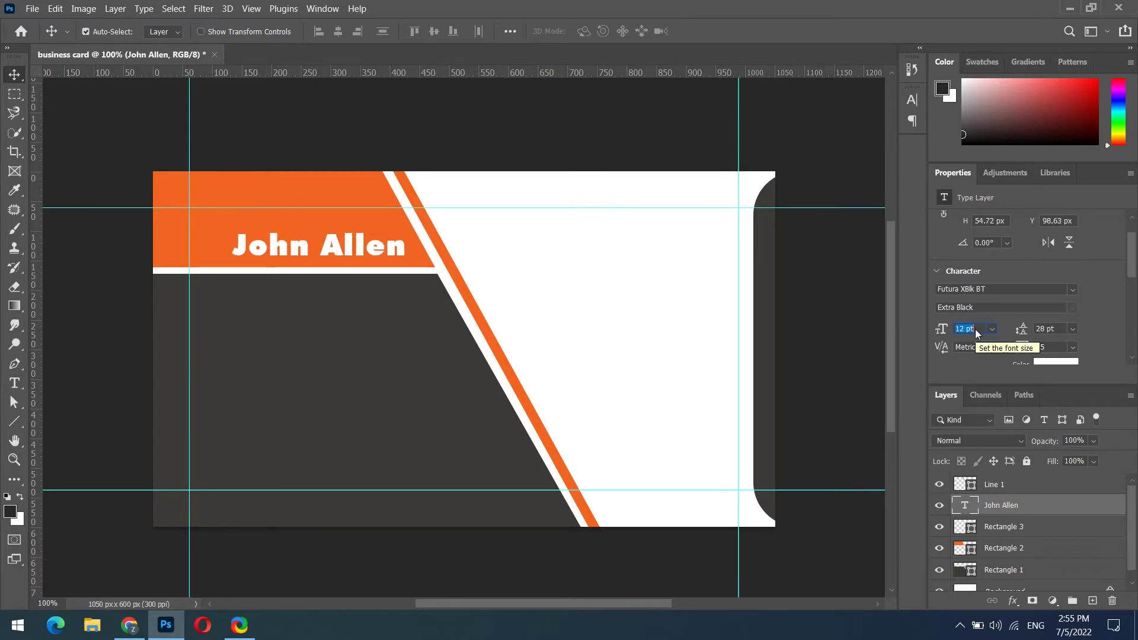
pyautogui.moveTo(301, 253)
pyautogui.mouseDown()
pyautogui.moveTo(268, 244)
pyautogui.moveTo(268, 255)
pyautogui.mouseUp()
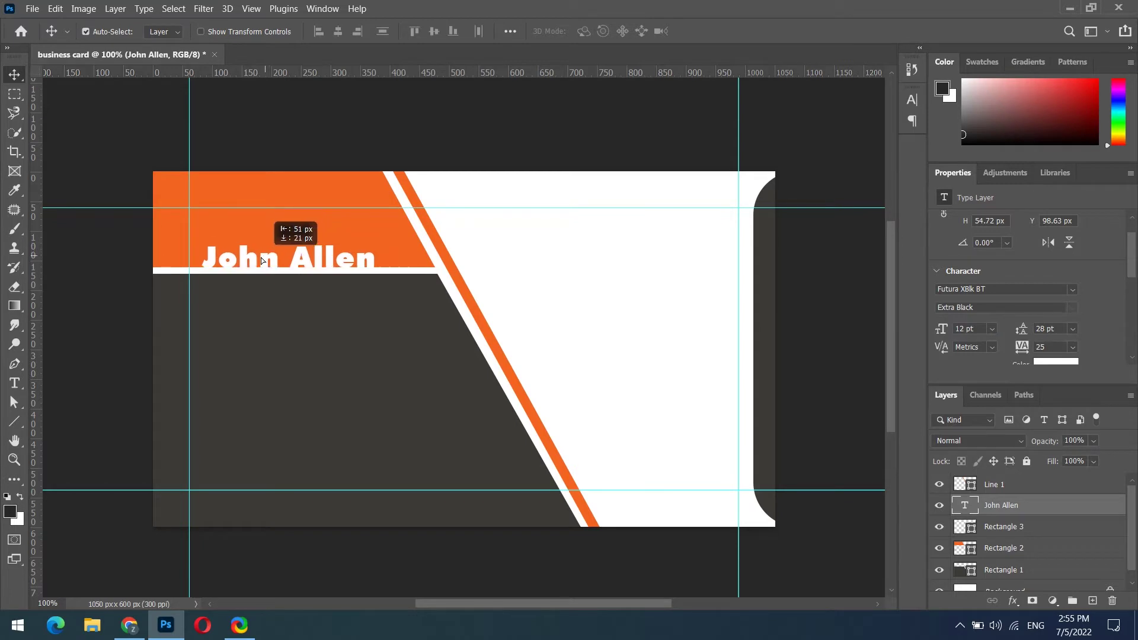
pyautogui.moveTo(268, 255)
pyautogui.mouseDown()
pyautogui.moveTo(288, 261)
pyautogui.moveTo(279, 245)
pyautogui.moveTo(265, 251)
pyautogui.mouseUp()
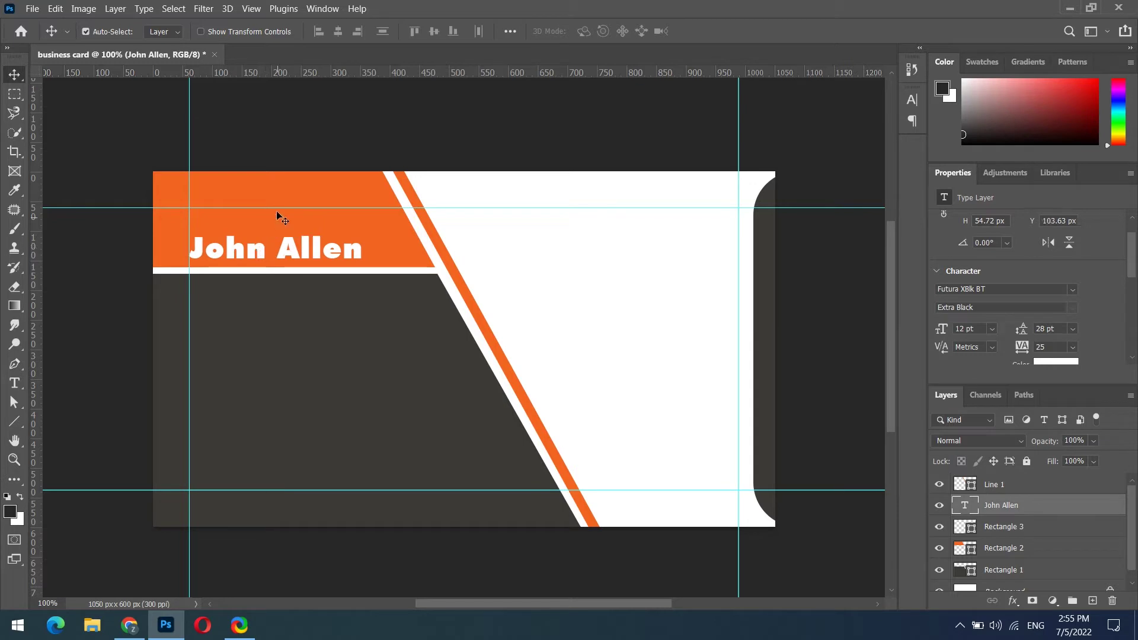
pyautogui.click(14, 382)
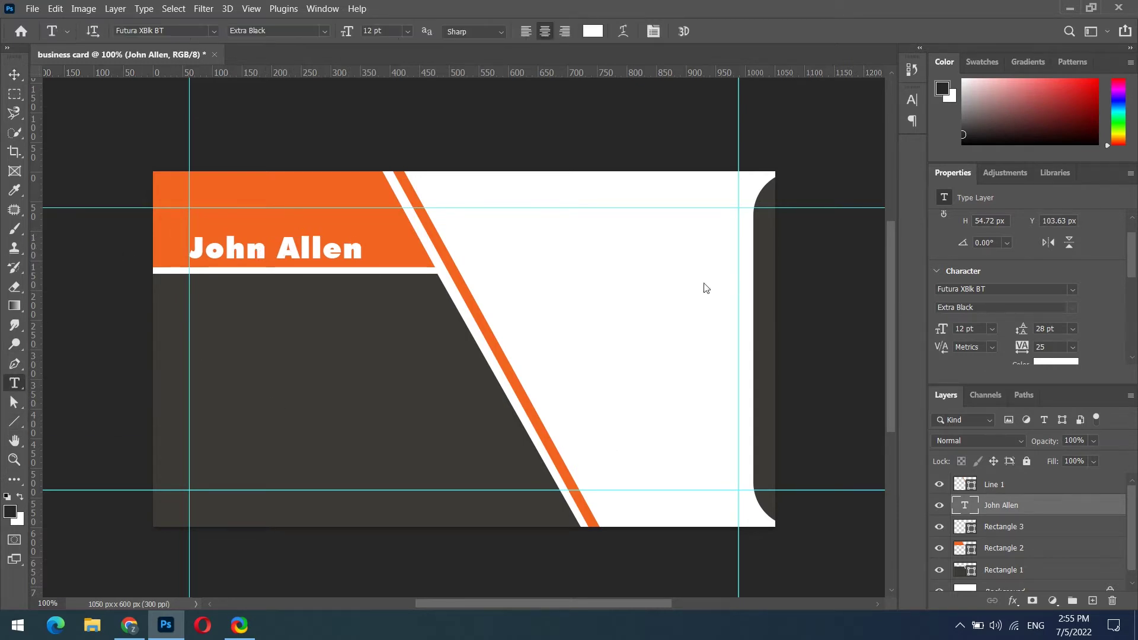
# - Add a new text layer reading 'engineer' on the card
pyautogui.click(485, 244)
pyautogui.press('BackSpace')
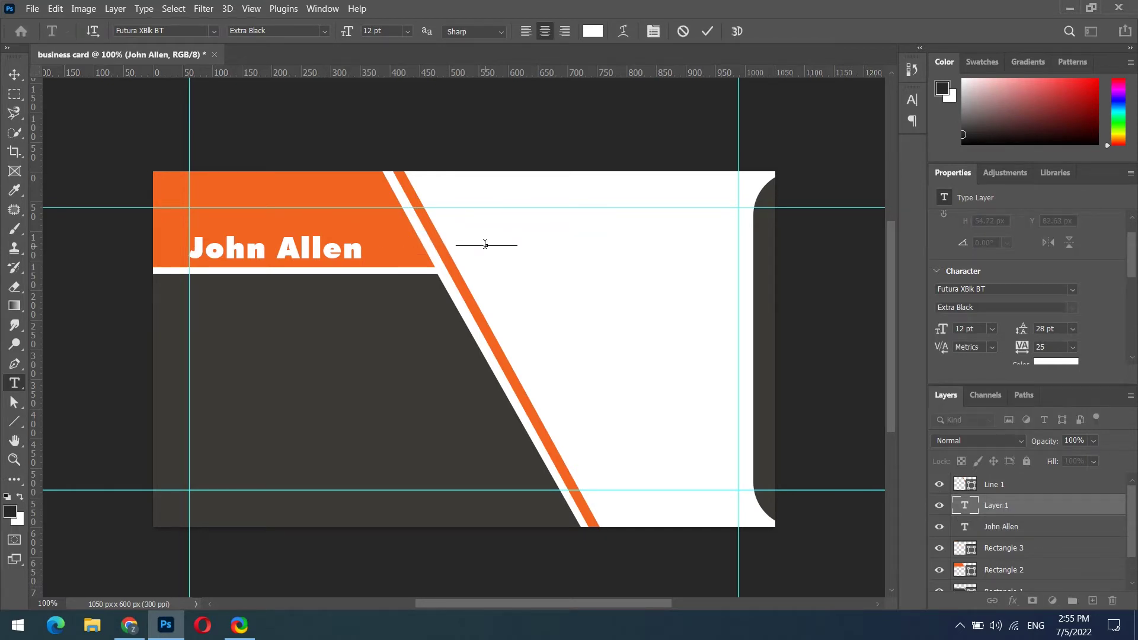
pyautogui.click(709, 32)
# - Colour 'engineer' with the card's sampled dark grey and move it above the name
pyautogui.click(594, 31)
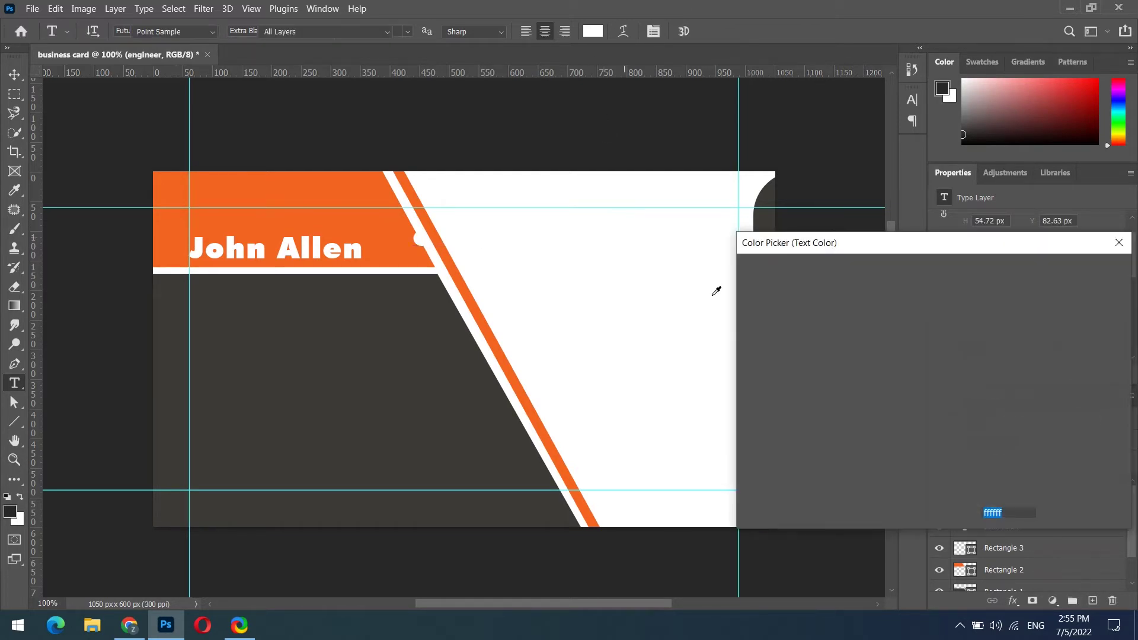
pyautogui.click(446, 440)
pyautogui.click(1079, 269)
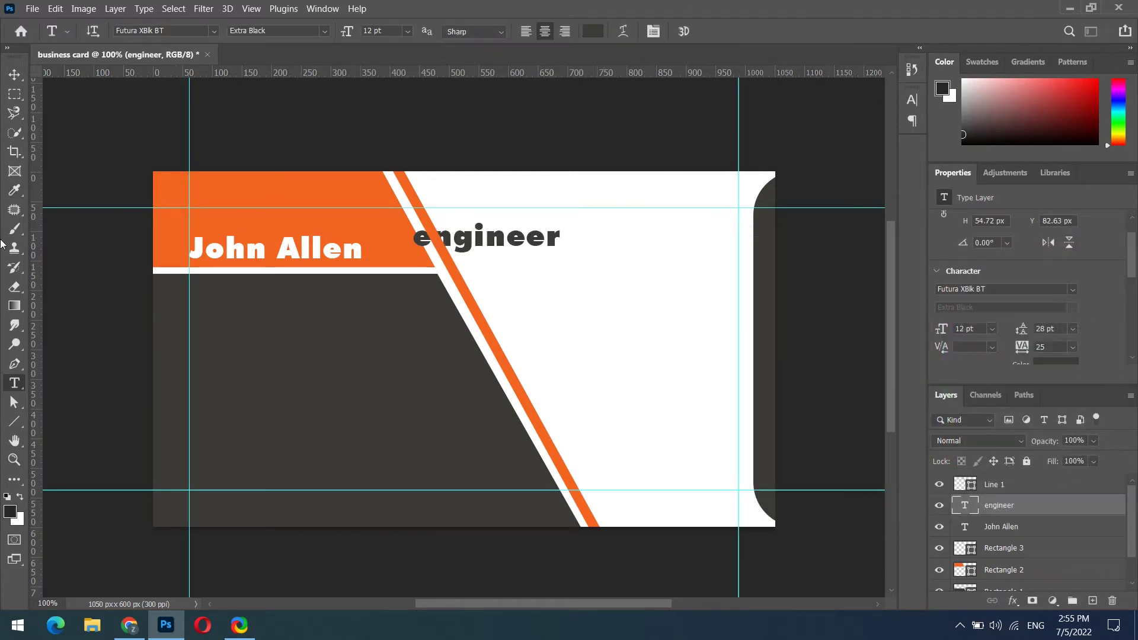
pyautogui.click(14, 74)
pyautogui.moveTo(473, 239); pyautogui.dragTo(240, 226)
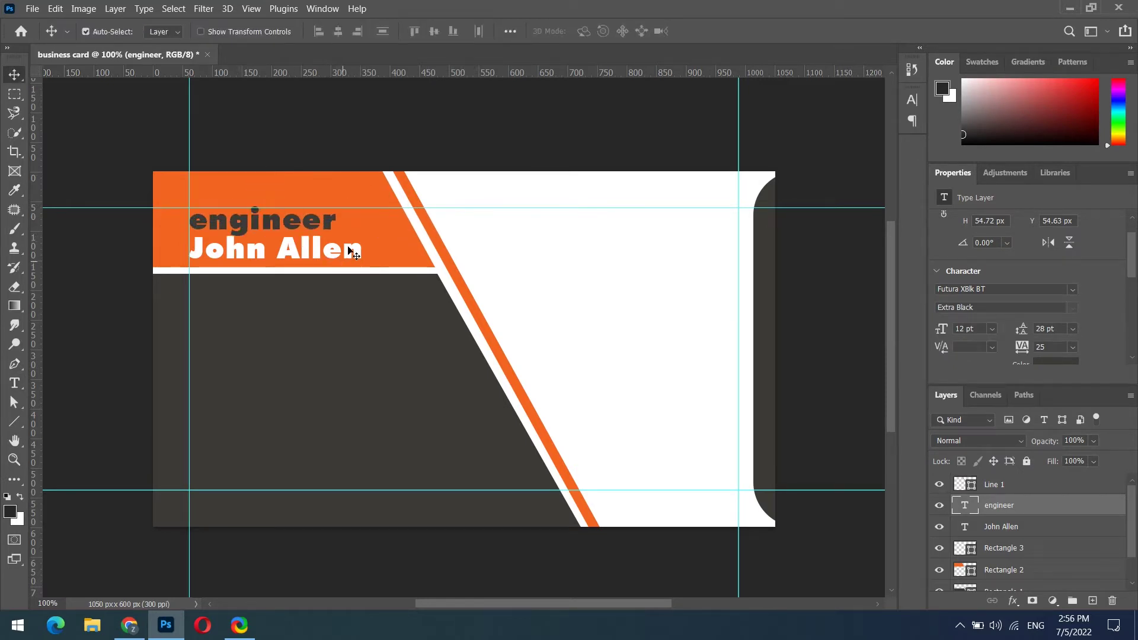
# - Set 'engineer' in Futura BdCn BT and align it to the left guide
pyautogui.click(1067, 291)
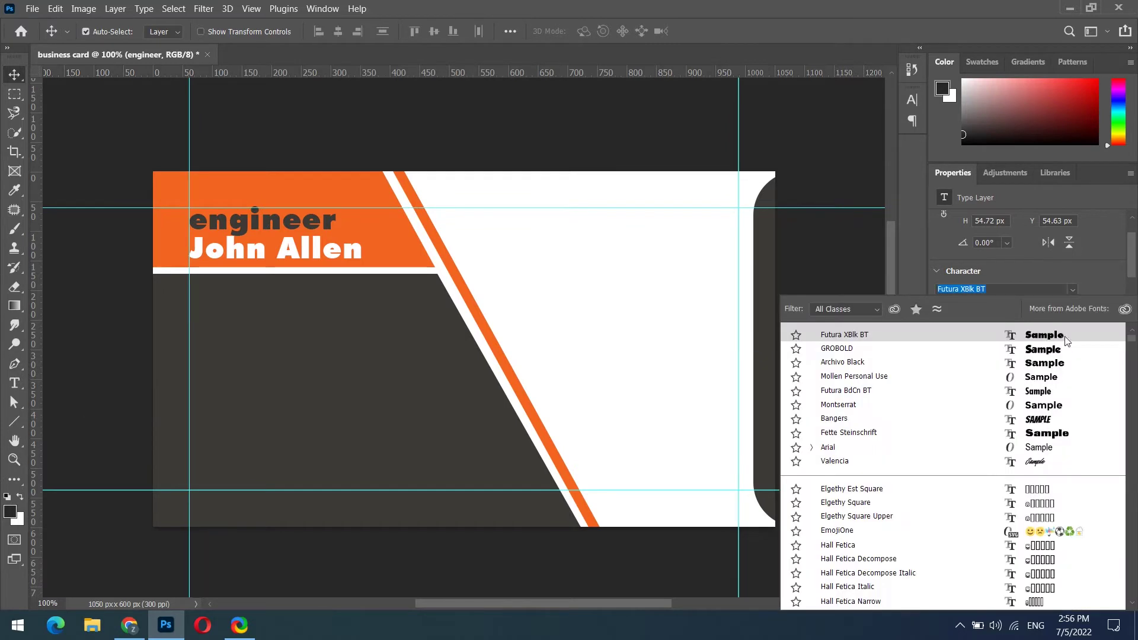
pyautogui.click(1025, 392)
pyautogui.click(1026, 391)
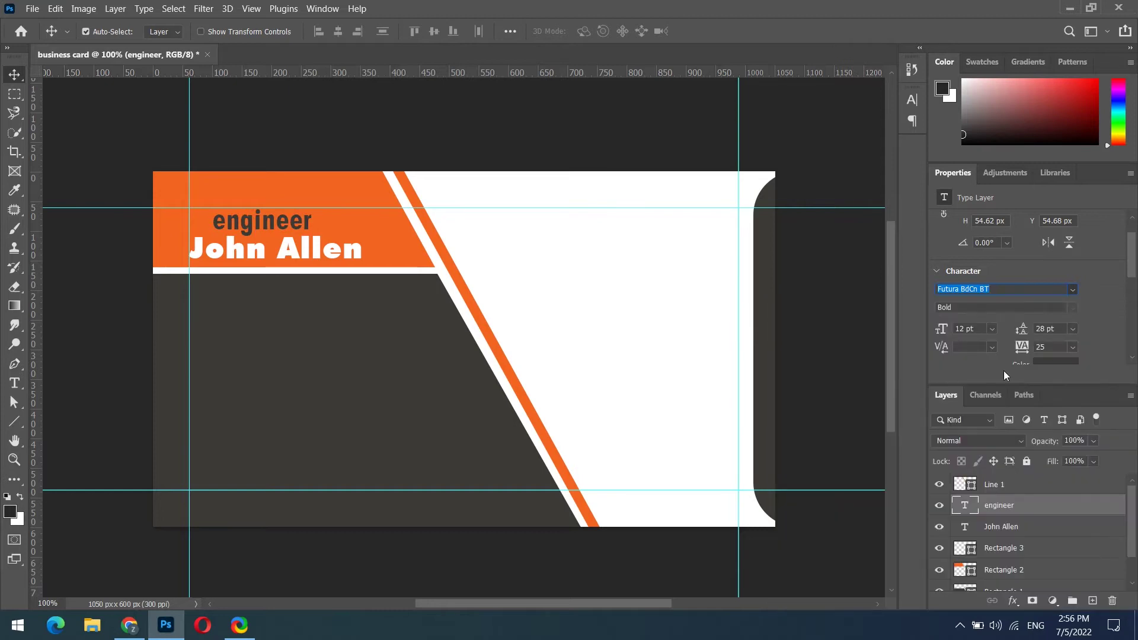
pyautogui.moveTo(228, 224)
pyautogui.mouseDown()
pyautogui.moveTo(204, 218)
pyautogui.moveTo(195, 239)
pyautogui.mouseUp()
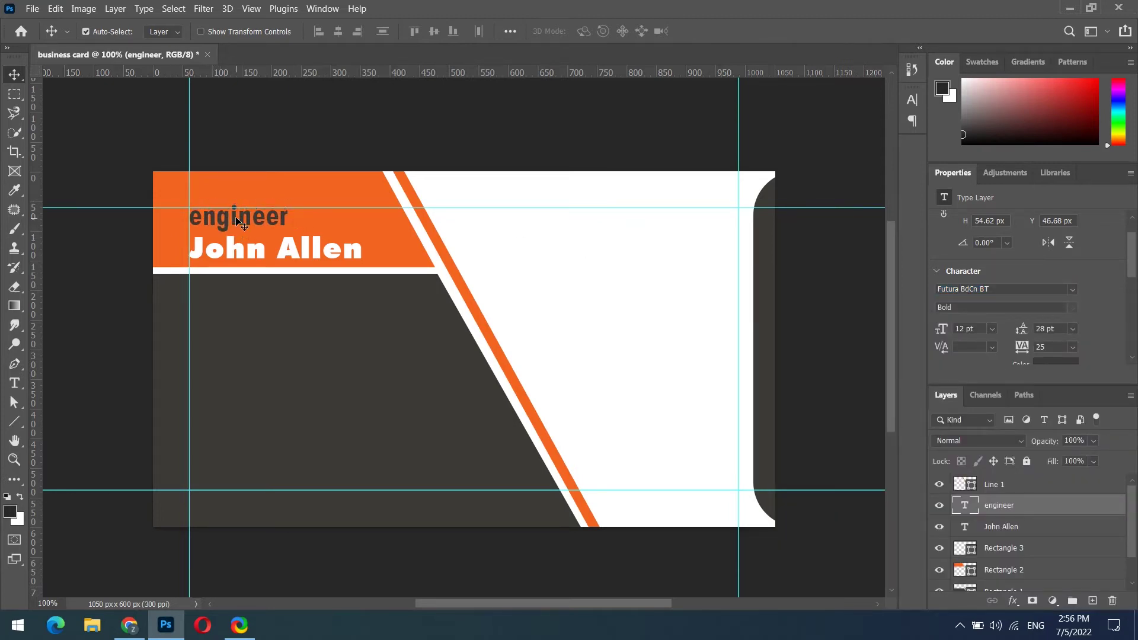
pyautogui.press('Down')
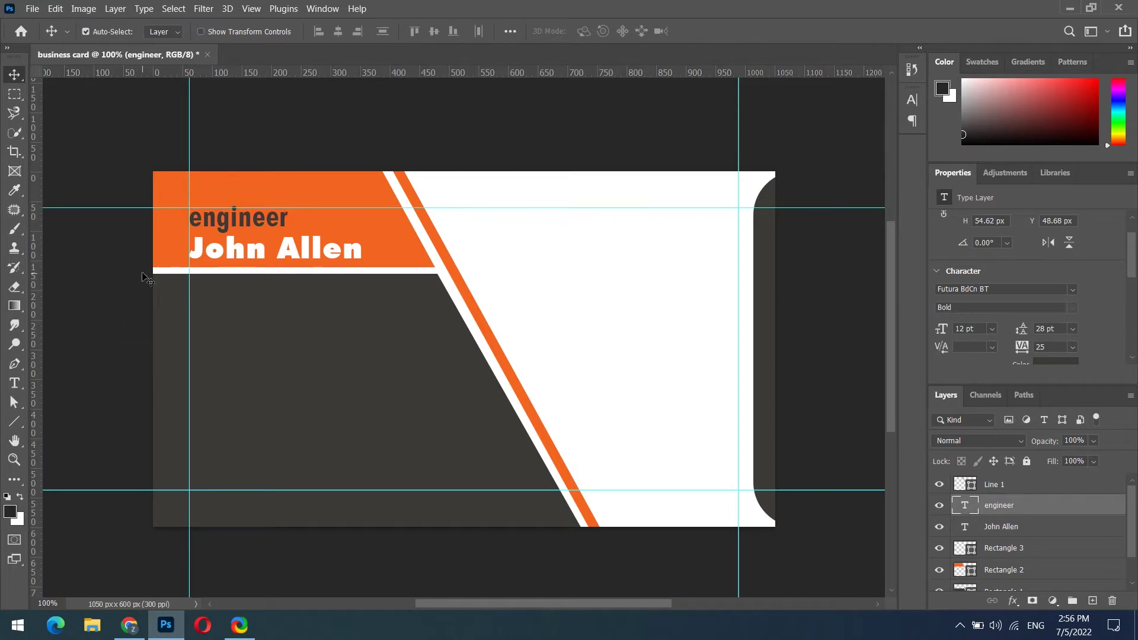
pyautogui.press('Down')
pyautogui.press('Down')
pyautogui.press('Down')
pyautogui.press('Down')
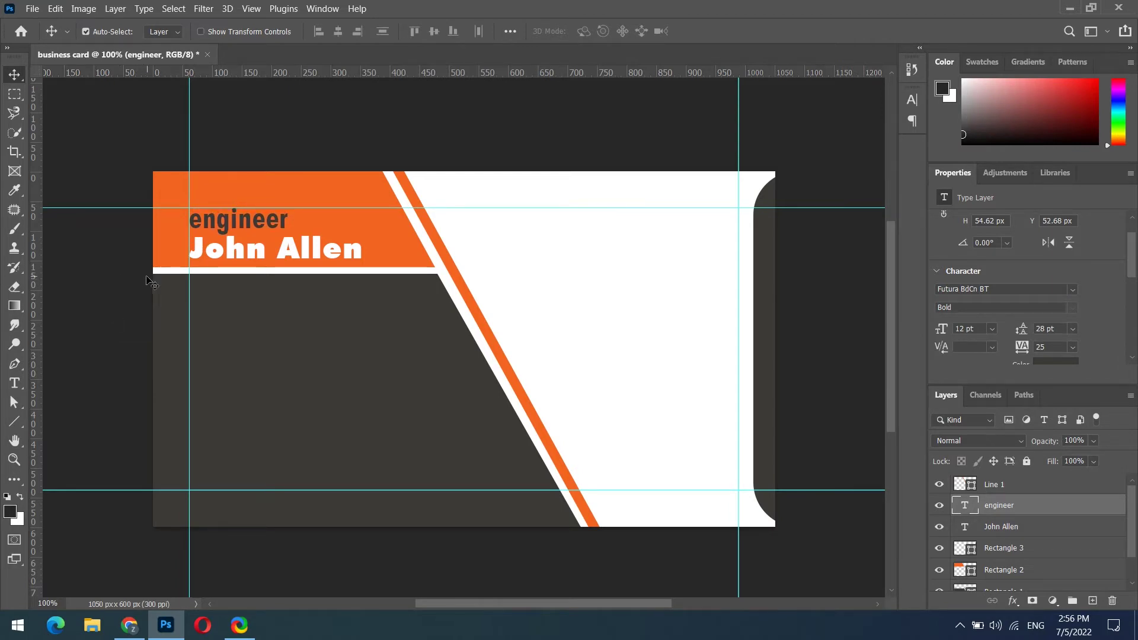
# - Capitalise the title to 'Engineer' and commit the edit
pyautogui.click(14, 382)
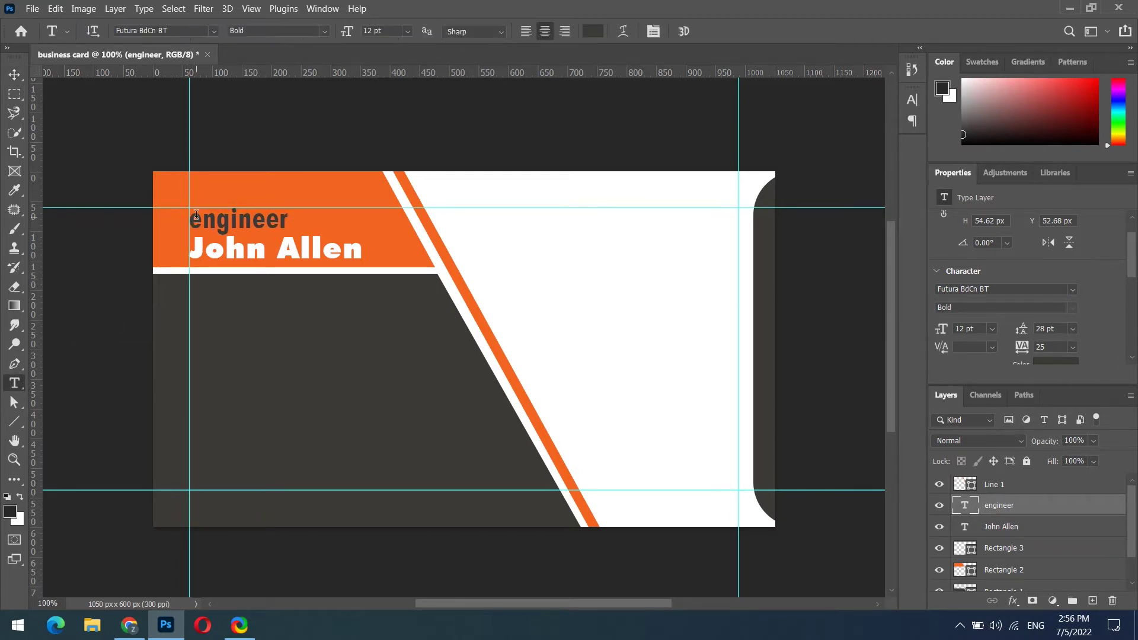
pyautogui.click(196, 214)
pyautogui.press('Delete')
pyautogui.write('E')
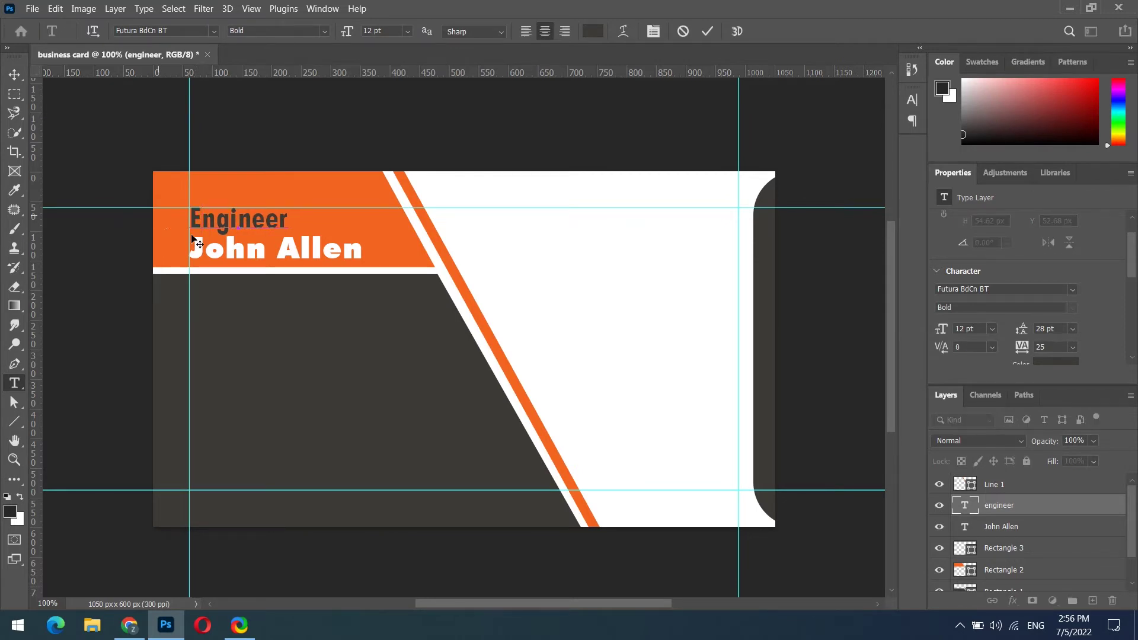
pyautogui.click(12, 73)
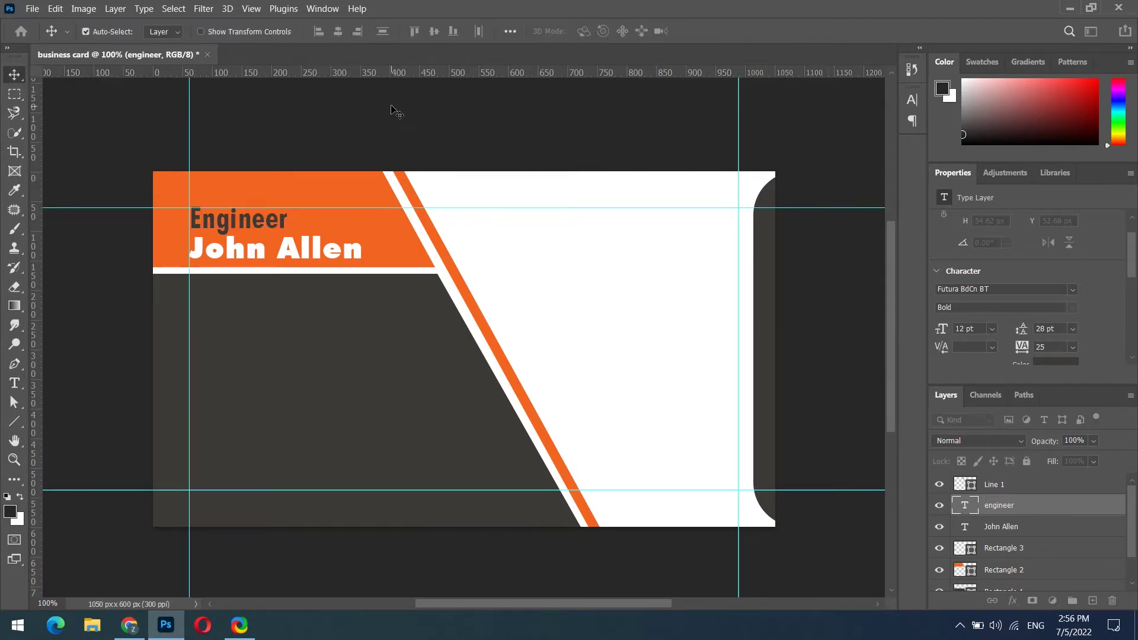
pyautogui.scroll(-2, 323, 261)
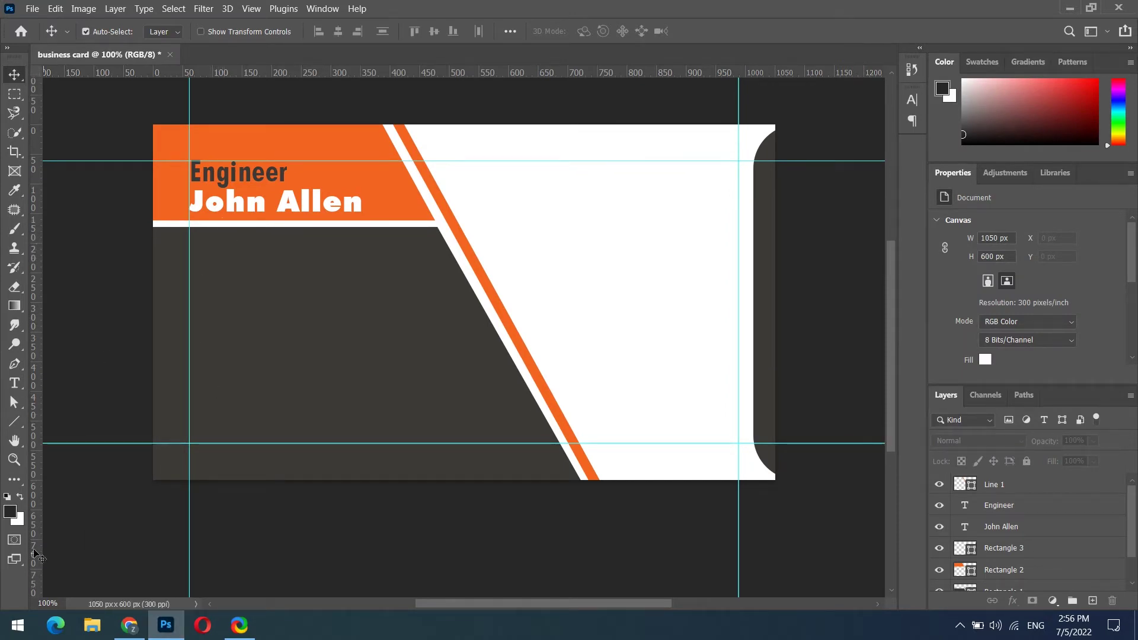
# - Draw a tall thin rectangle on the dark area along the left guide
pyautogui.rightClick(14, 421)
pyautogui.click(54, 418)
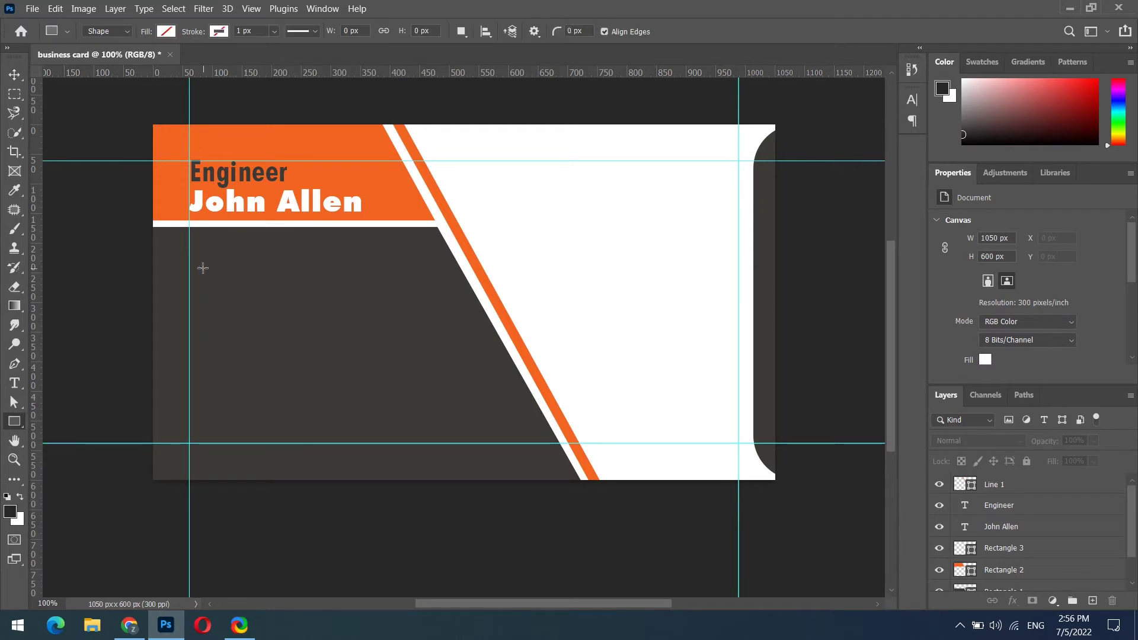
pyautogui.moveTo(190, 348); pyautogui.dragTo(205, 470)
pyautogui.press('v')
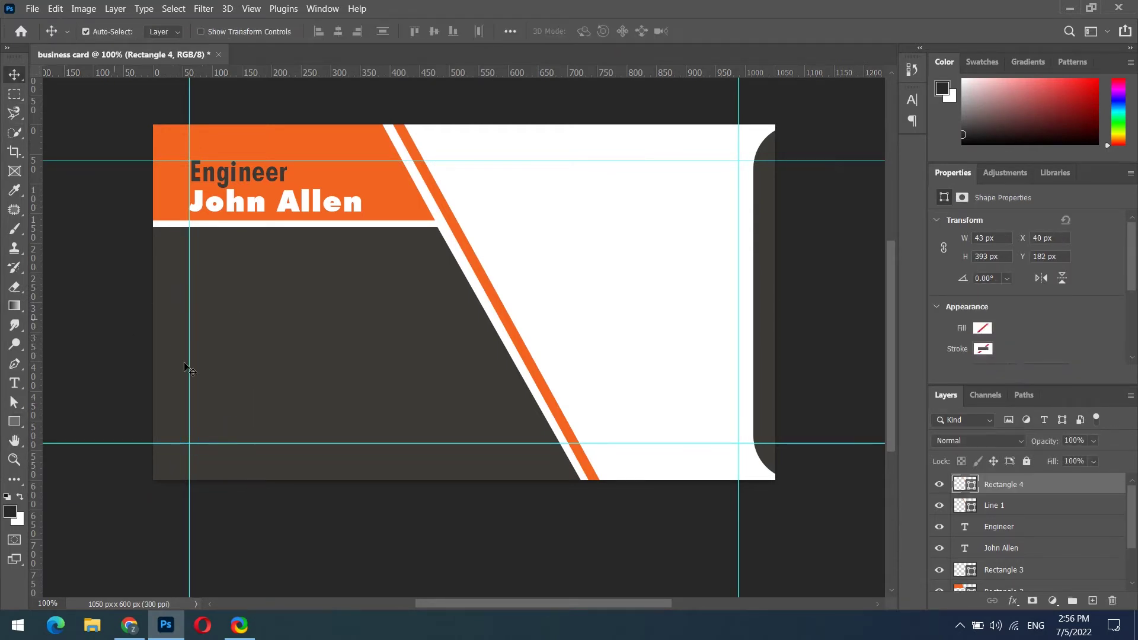
# - Fill the bar orange, tuck it under the header band and trim it to the lower guide
pyautogui.click(984, 349)
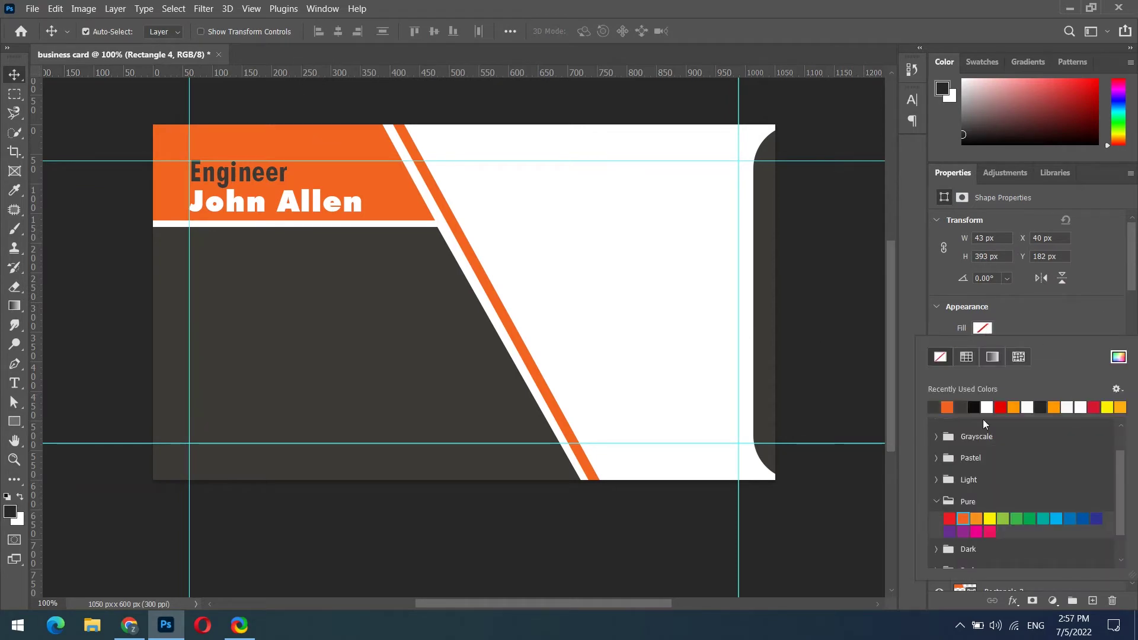
pyautogui.click(947, 408)
pyautogui.click(201, 388)
pyautogui.moveTo(199, 383); pyautogui.dragTo(210, 377)
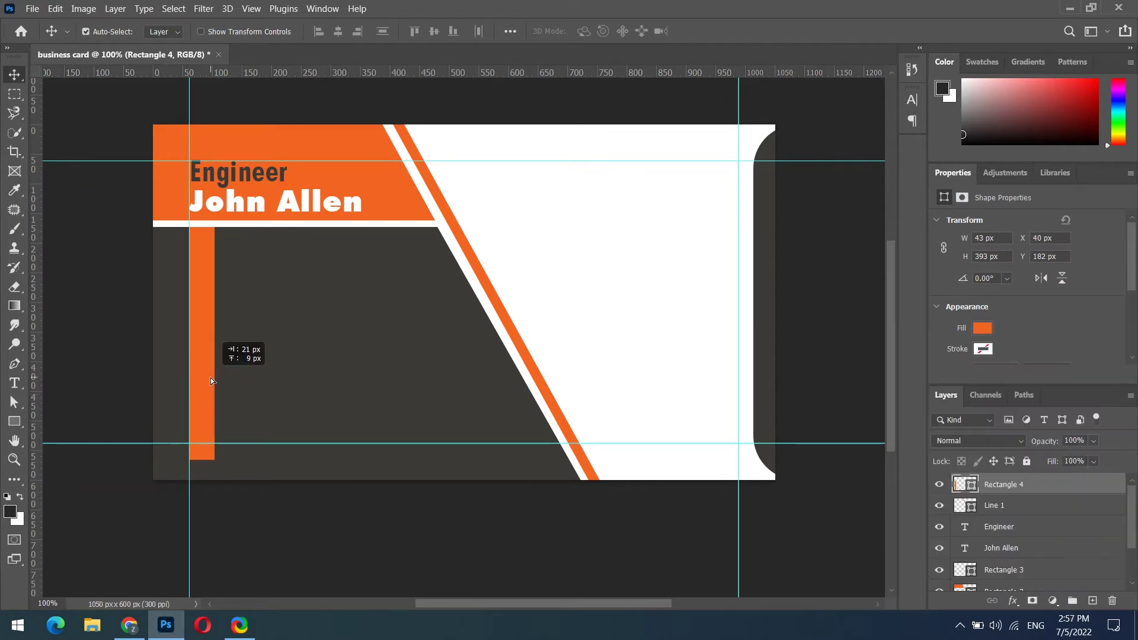
pyautogui.hotkey('ctrl', 't')
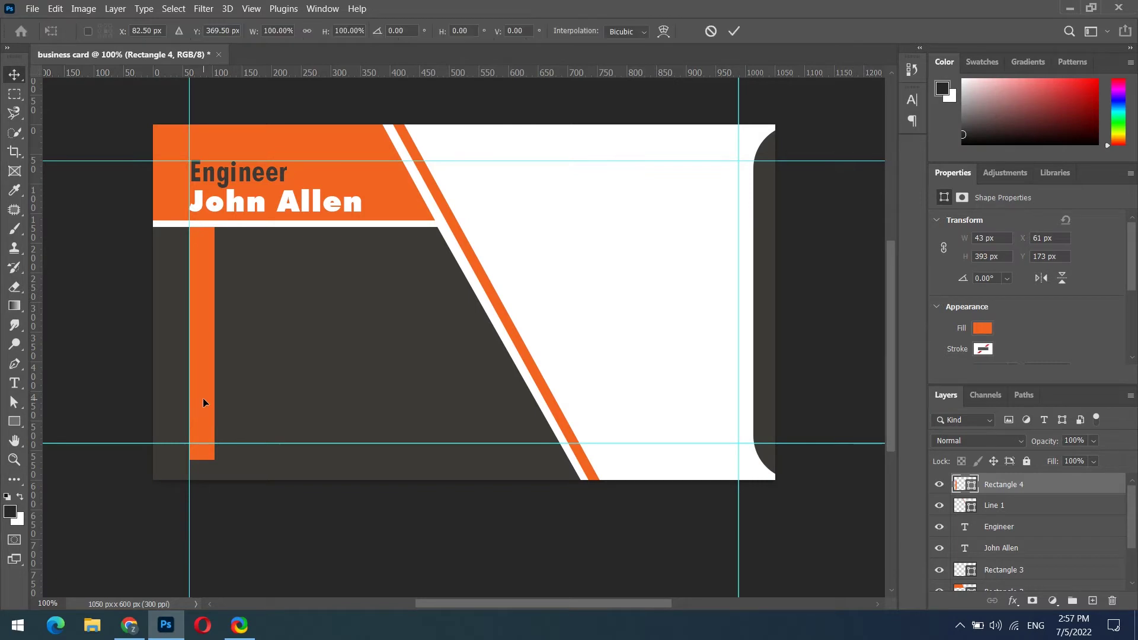
pyautogui.moveTo(201, 460); pyautogui.dragTo(201, 450)
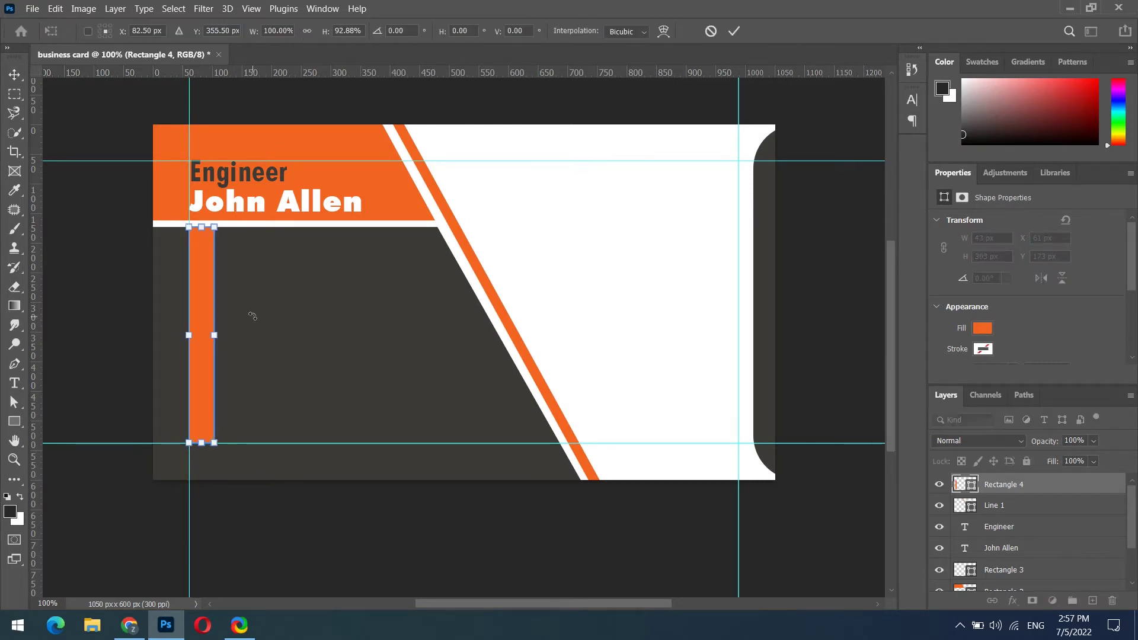
pyautogui.click(733, 31)
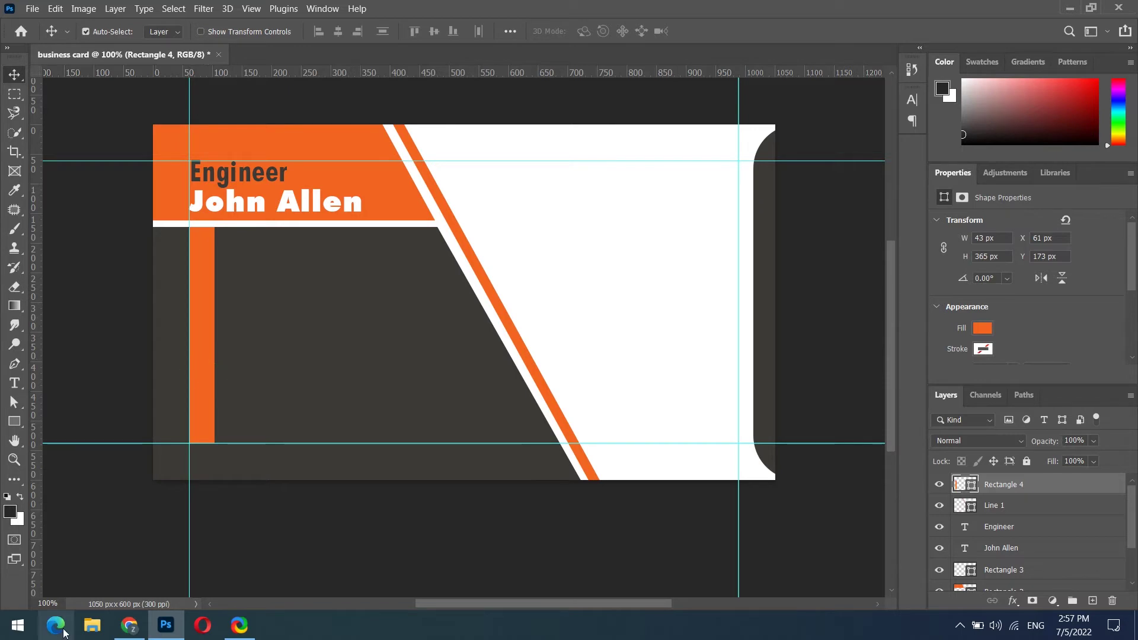
# - Open the D: pics folder and drag the telephone icon image onto the card
pyautogui.click(93, 627)
pyautogui.click(73, 411)
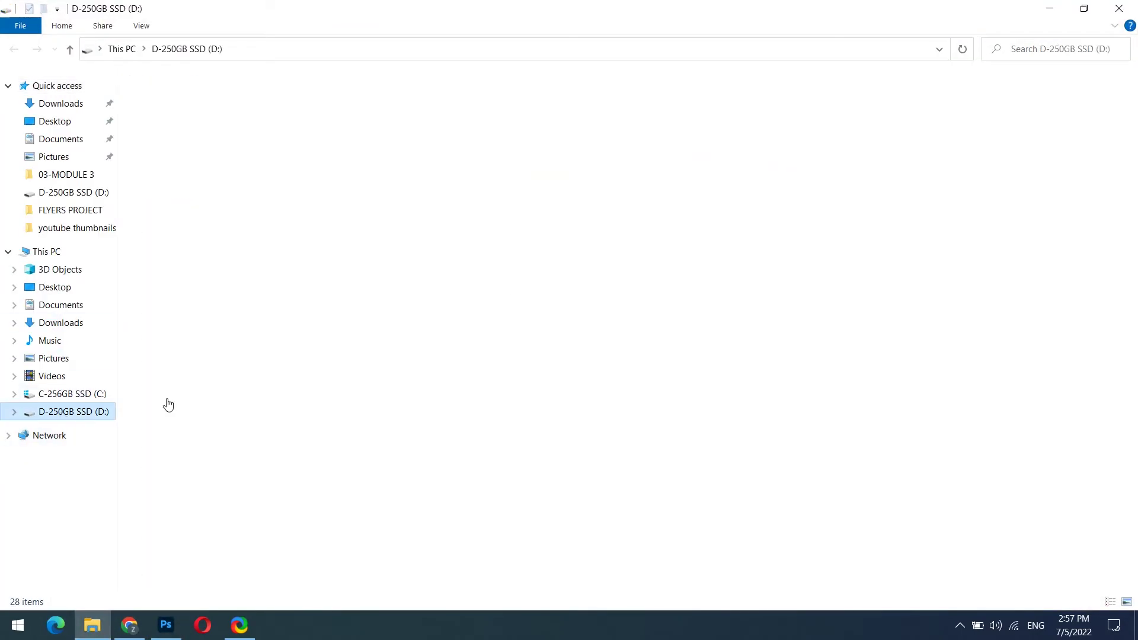
pyautogui.click(955, 116)
pyautogui.doubleClick(955, 116)
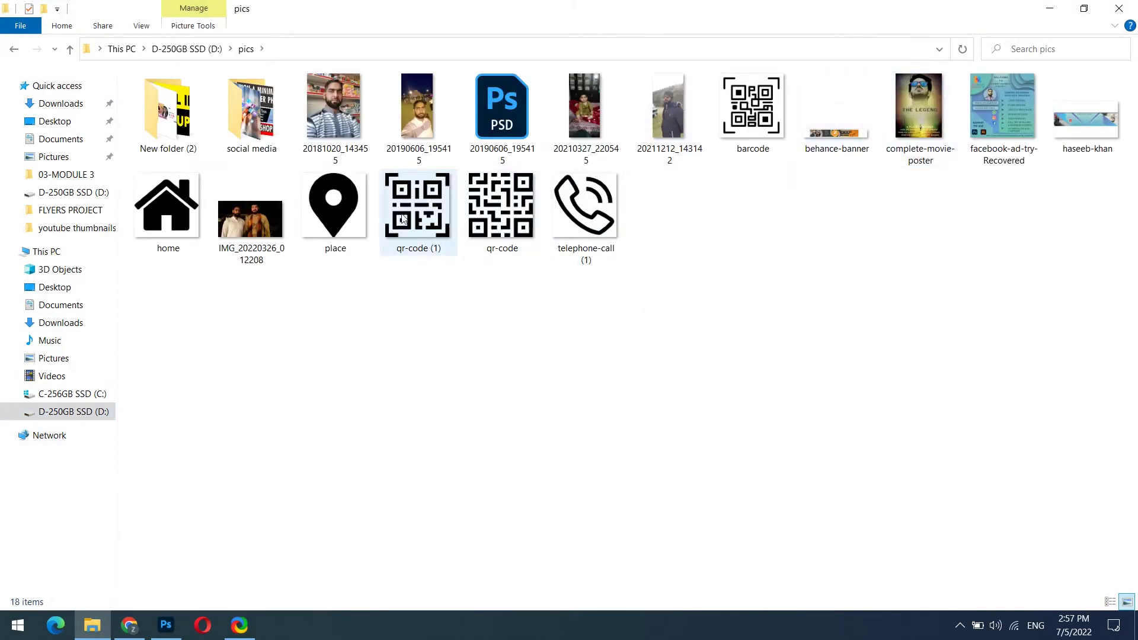
pyautogui.moveTo(330, 237)
pyautogui.mouseDown()
pyautogui.moveTo(282, 312)
pyautogui.moveTo(168, 569)
pyautogui.mouseUp()
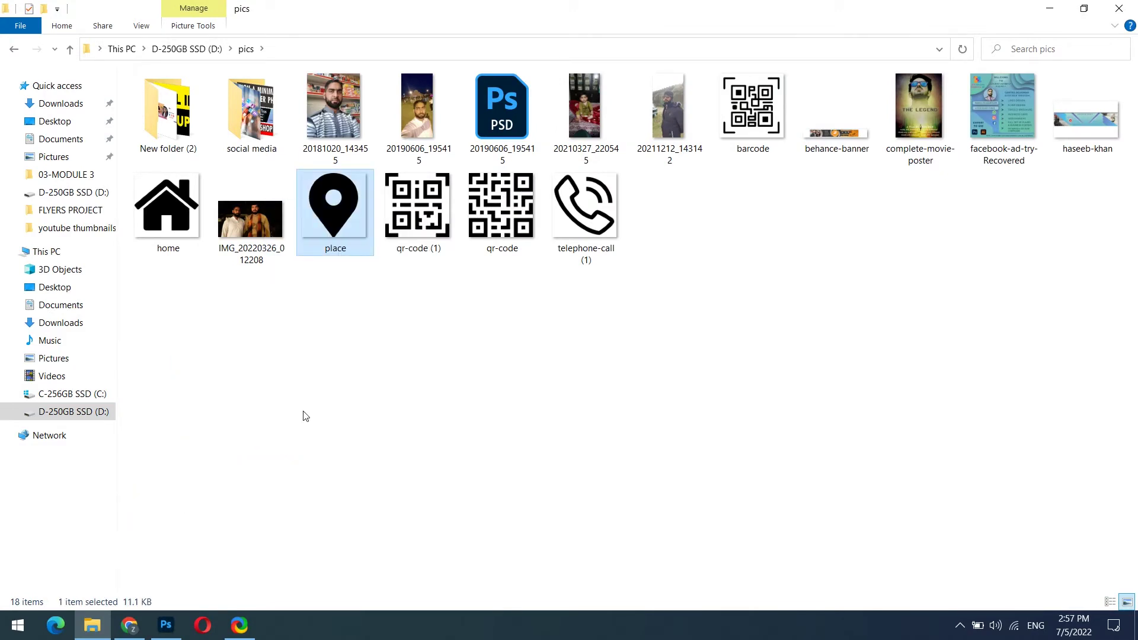
pyautogui.moveTo(586, 207)
pyautogui.mouseDown()
pyautogui.moveTo(161, 592)
pyautogui.moveTo(223, 351)
pyautogui.mouseUp()
# - Shrink the telephone icon onto the top of the orange bar, then bring in the location-pin image
pyautogui.moveTo(642, 126); pyautogui.dragTo(485, 298)
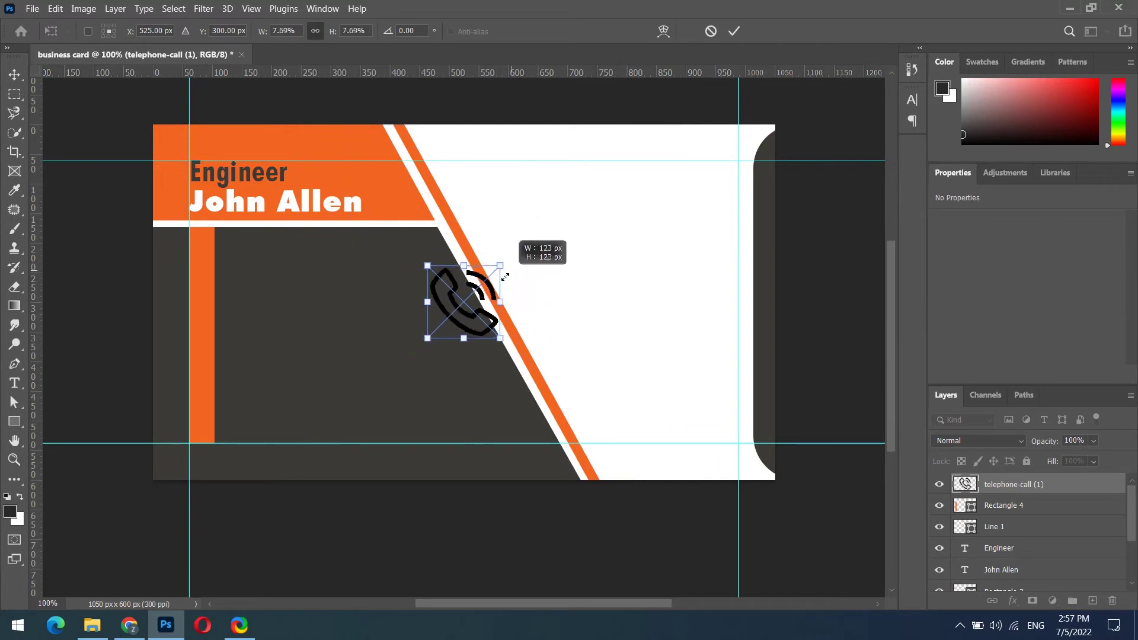
pyautogui.scroll(2, 455, 317)
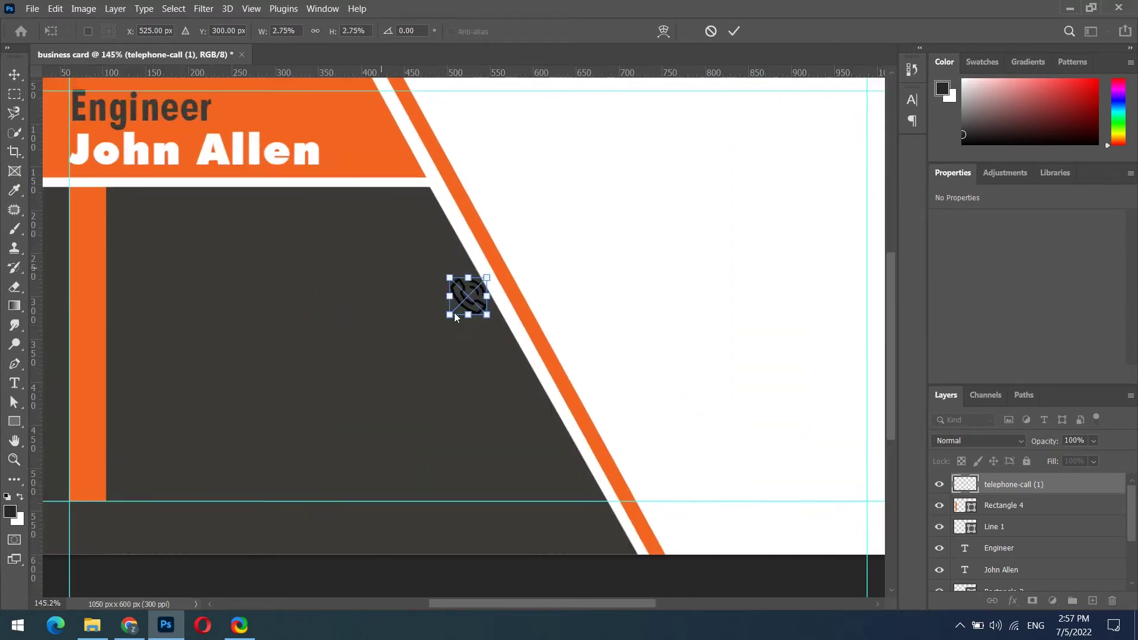
pyautogui.moveTo(459, 298)
pyautogui.mouseDown()
pyautogui.moveTo(190, 253)
pyautogui.moveTo(76, 215)
pyautogui.moveTo(98, 206)
pyautogui.moveTo(84, 269)
pyautogui.mouseUp()
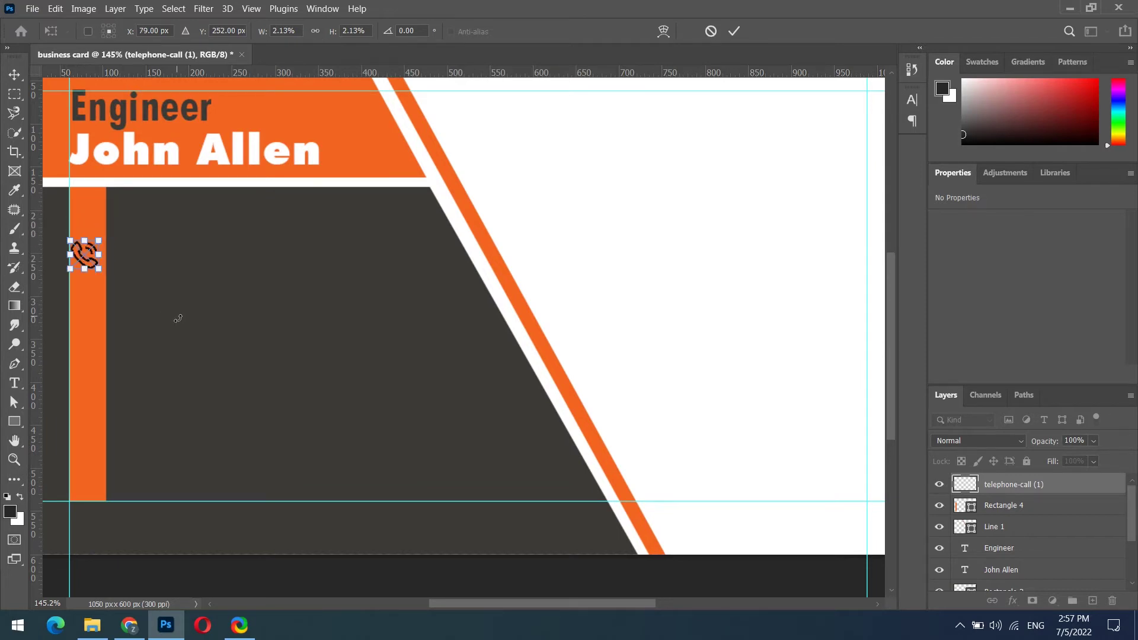
pyautogui.press('Right')
pyautogui.press('Right')
pyautogui.press('Right')
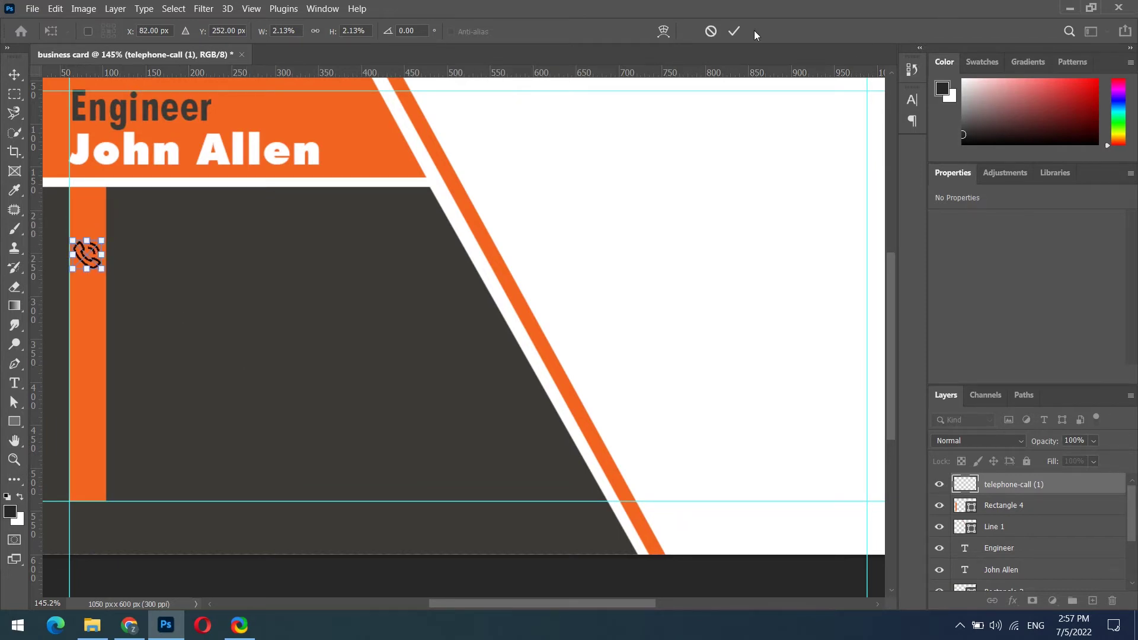
pyautogui.click(734, 31)
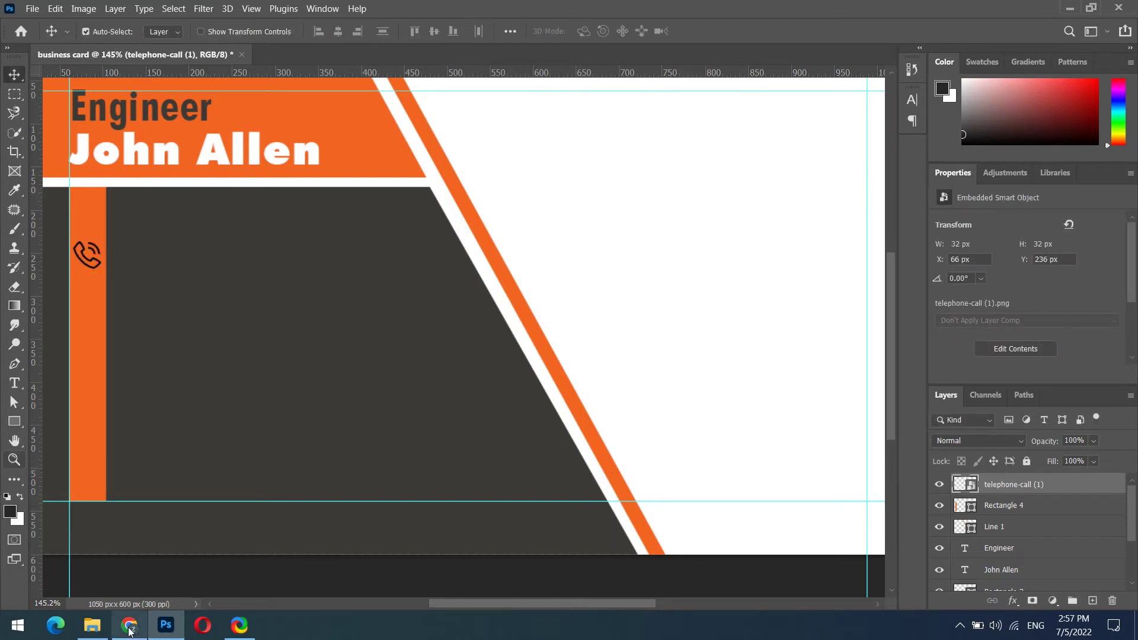
pyautogui.click(92, 625)
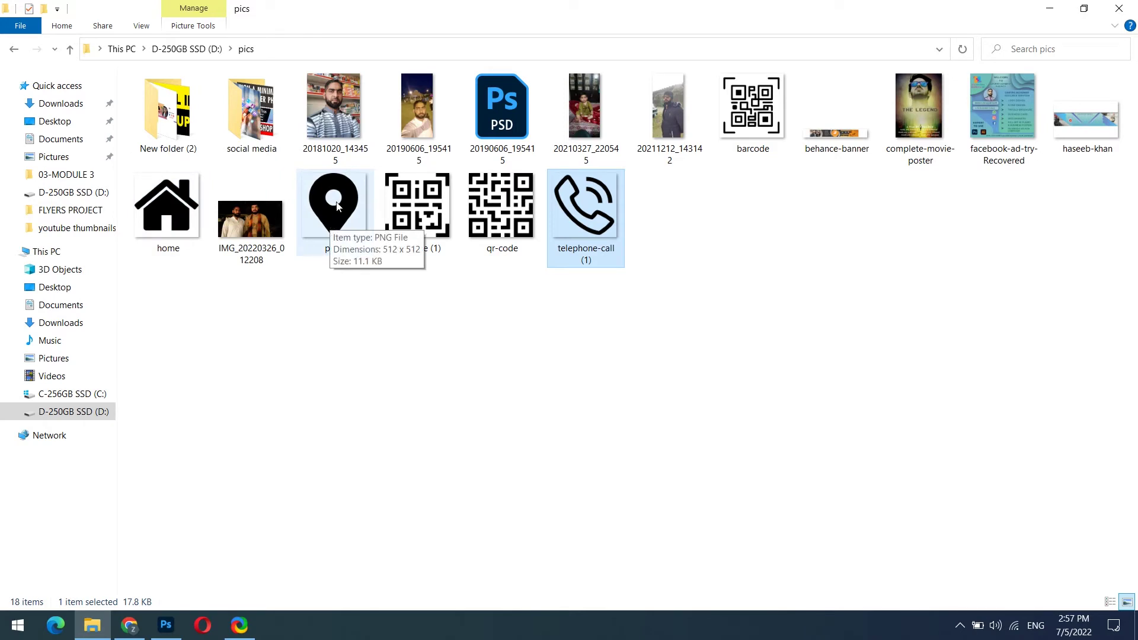
pyautogui.moveTo(330, 224)
pyautogui.mouseDown()
pyautogui.moveTo(163, 627)
pyautogui.moveTo(170, 387)
pyautogui.mouseUp()
# - Scale place.png down to a tiny pin and set it low on the orange bar
pyautogui.scroll(-3, 720, 114)
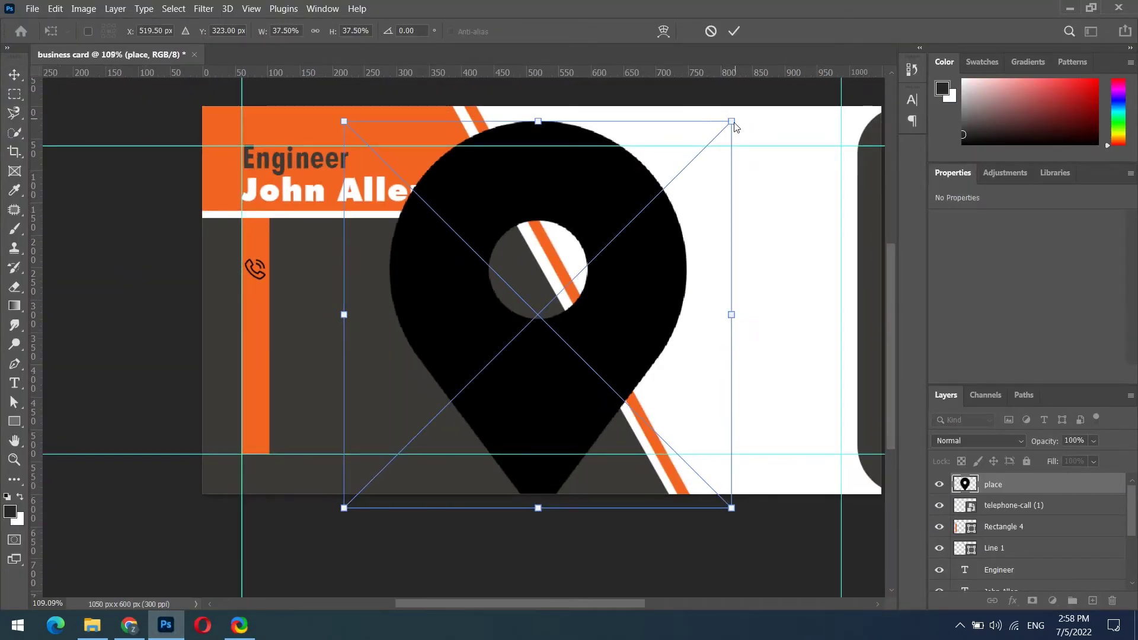
pyautogui.moveTo(730, 120); pyautogui.dragTo(551, 300)
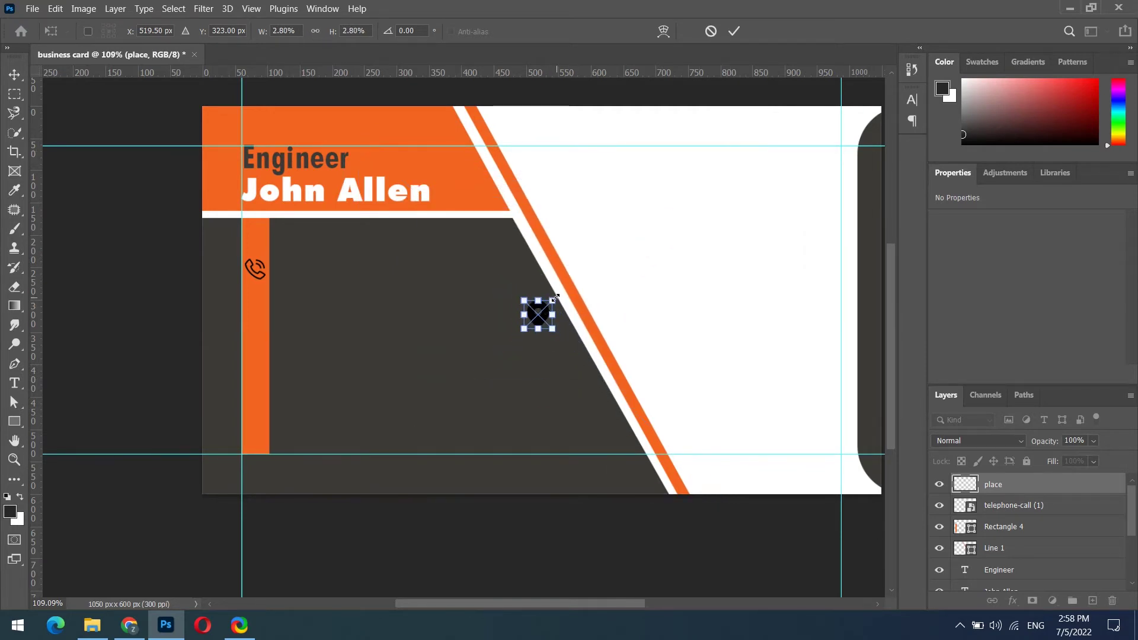
pyautogui.moveTo(554, 298)
pyautogui.mouseDown()
pyautogui.moveTo(542, 316)
pyautogui.moveTo(195, 340)
pyautogui.moveTo(195, 325)
pyautogui.mouseUp()
pyautogui.scroll(1, 538, 316)
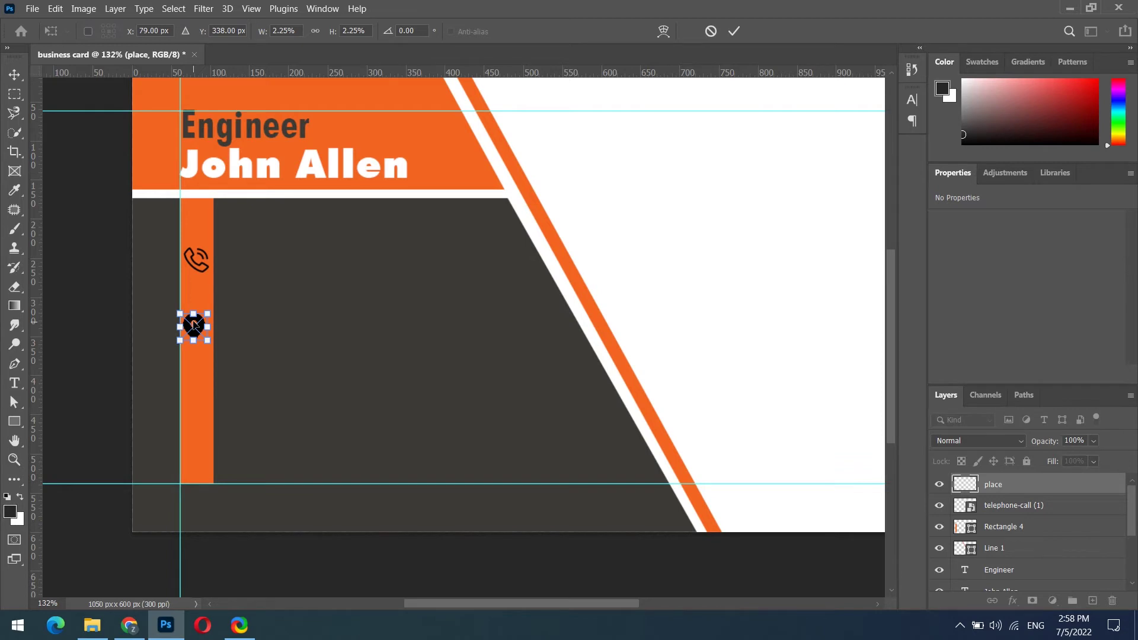
pyautogui.moveTo(195, 325)
pyautogui.mouseDown()
pyautogui.moveTo(195, 442)
pyautogui.moveTo(200, 427)
pyautogui.mouseUp()
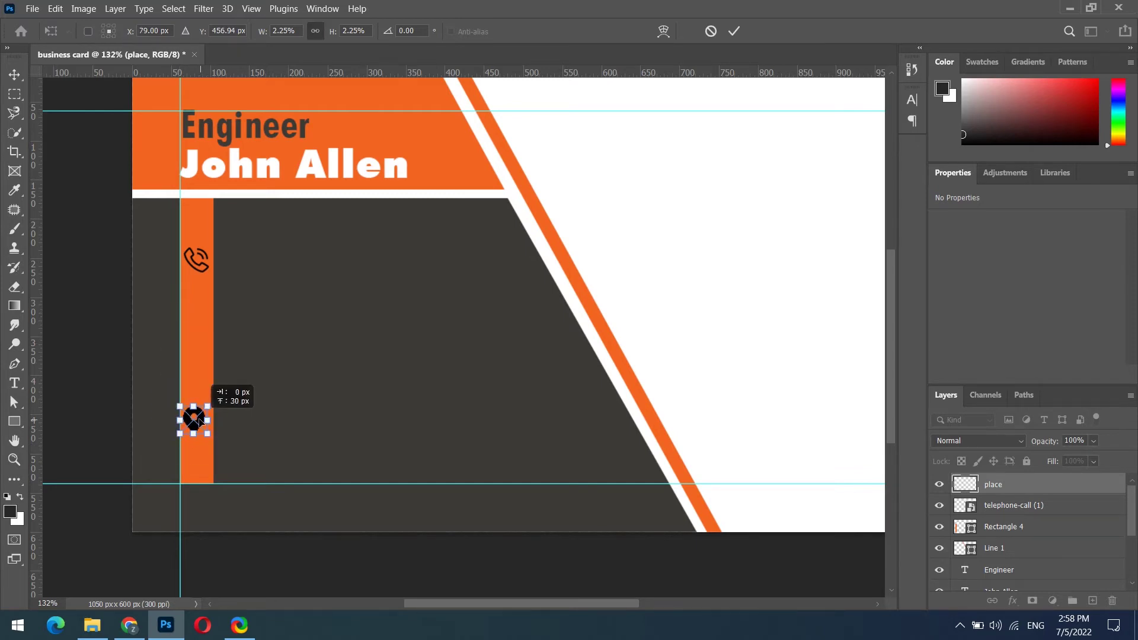
pyautogui.press('Down')
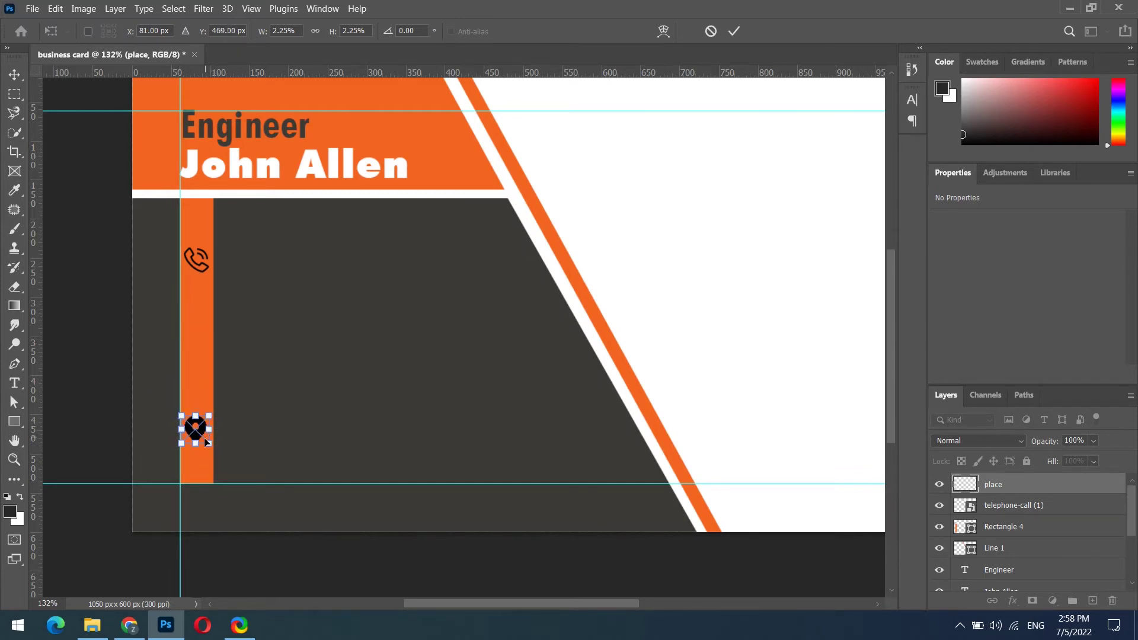
pyautogui.press('Down')
pyautogui.press('Right')
pyautogui.click(733, 31)
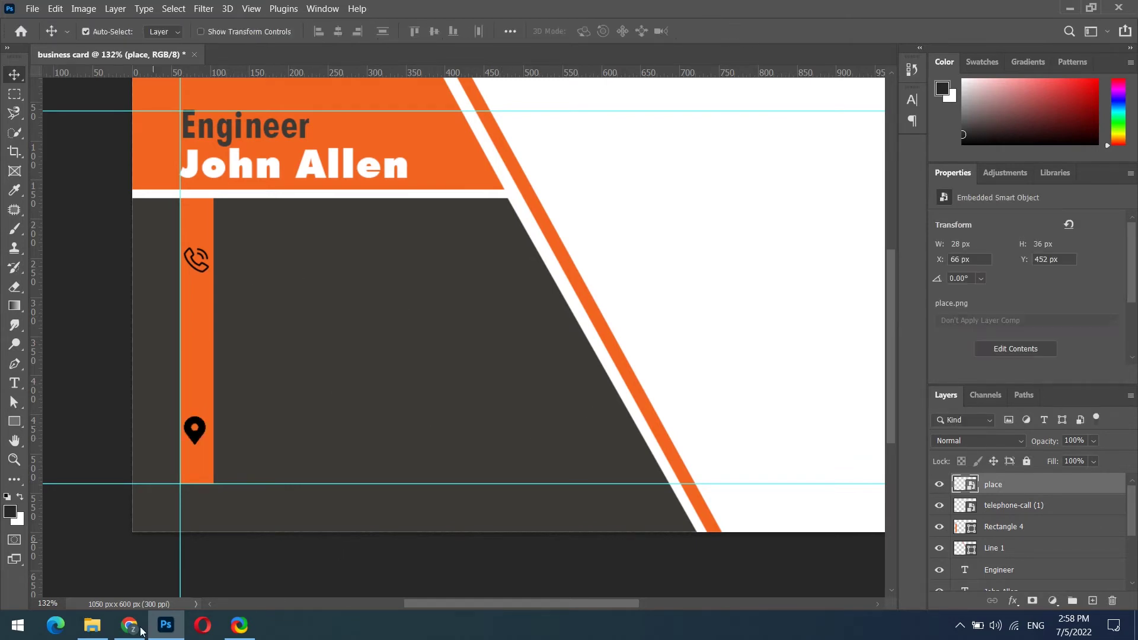
pyautogui.click(92, 625)
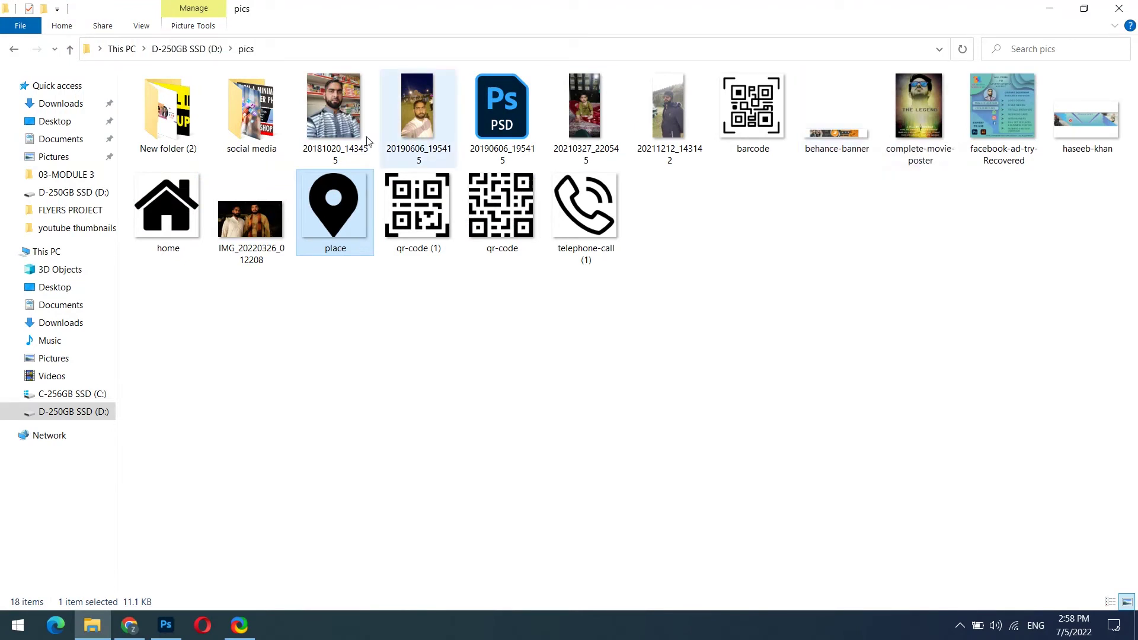
pyautogui.doubleClick(231, 96)
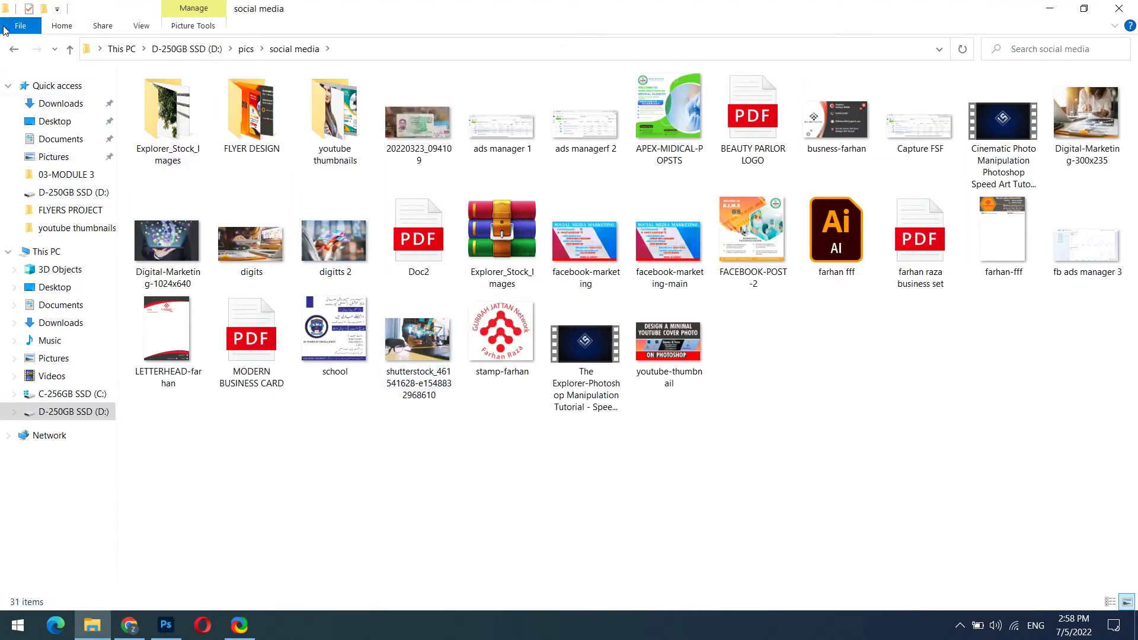
pyautogui.click(14, 48)
pyautogui.click(1050, 8)
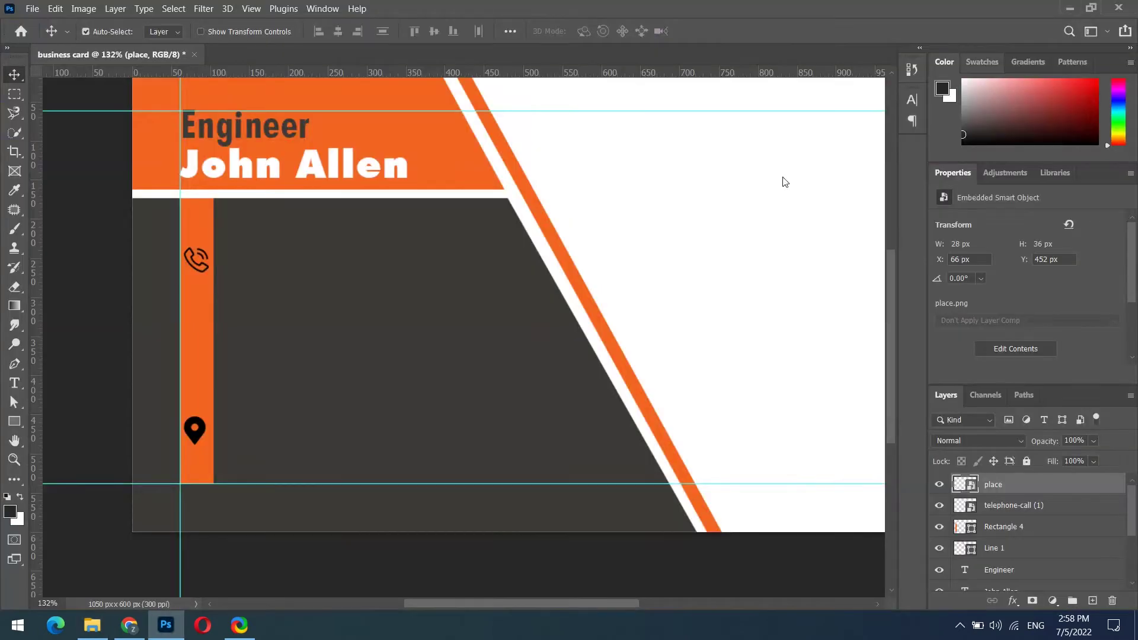
# - Add an '@' text layer set in the GROBOLD font
pyautogui.click(14, 382)
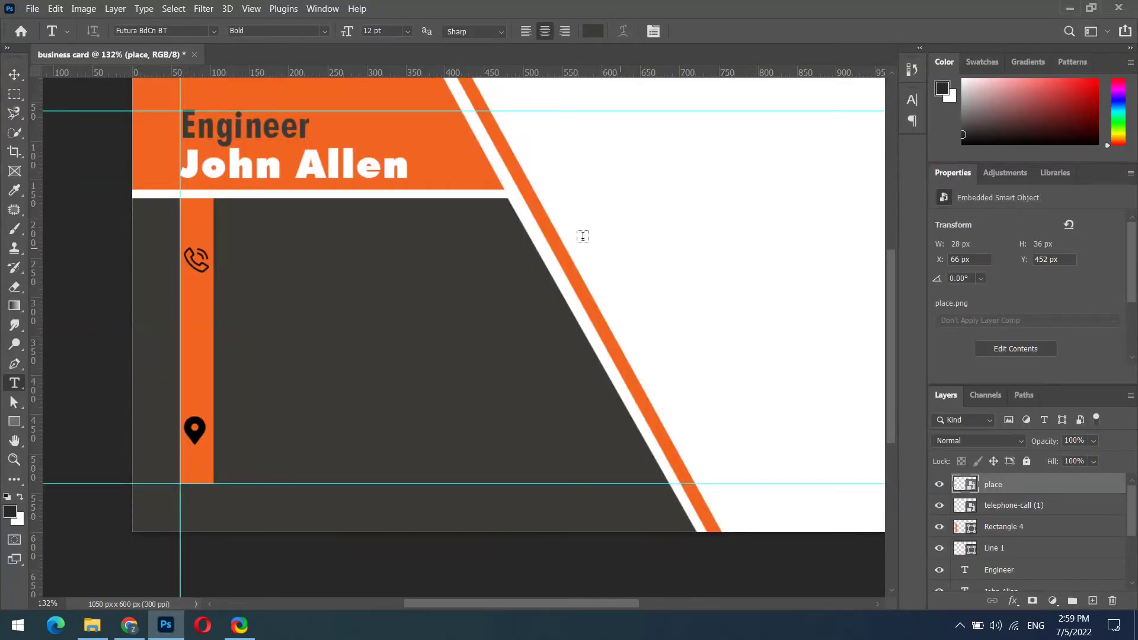
pyautogui.click(674, 223)
pyautogui.write('@')
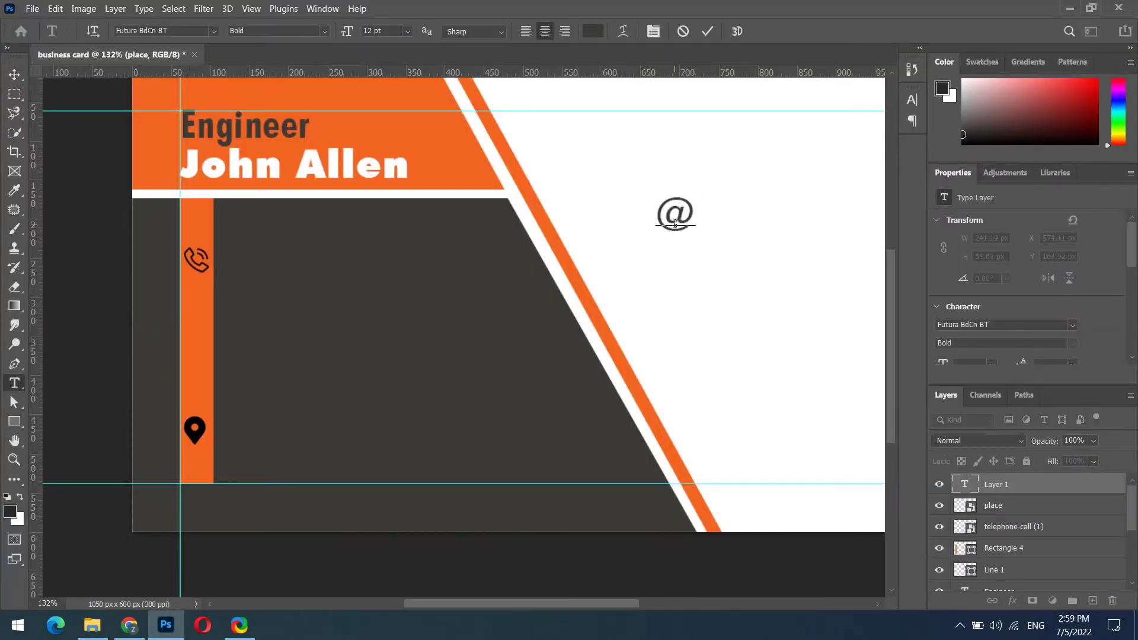
pyautogui.click(707, 31)
pyautogui.click(1073, 325)
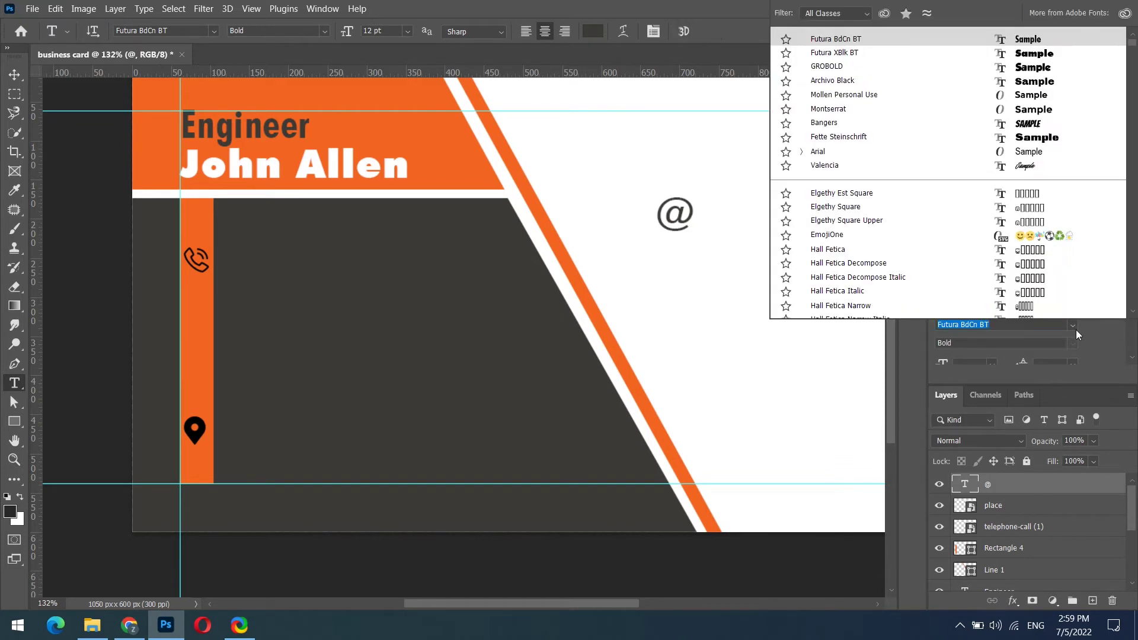
pyautogui.click(1002, 69)
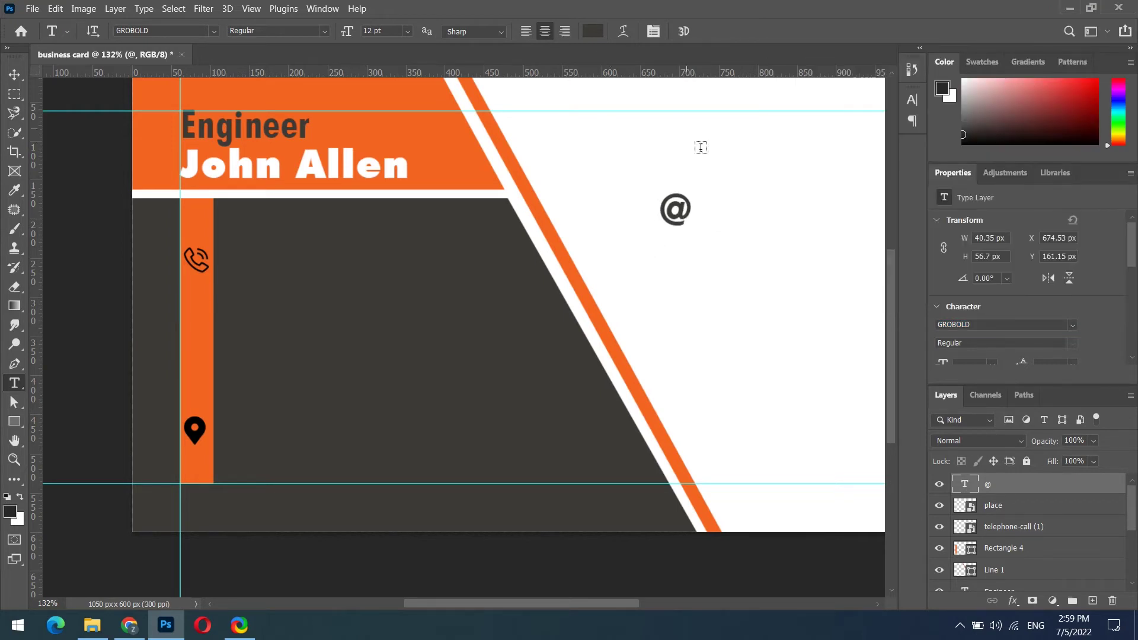
# - Place the '@' between the phone and pin icons, coloured black sampled from the pin
pyautogui.click(15, 75)
pyautogui.moveTo(681, 219); pyautogui.dragTo(202, 333)
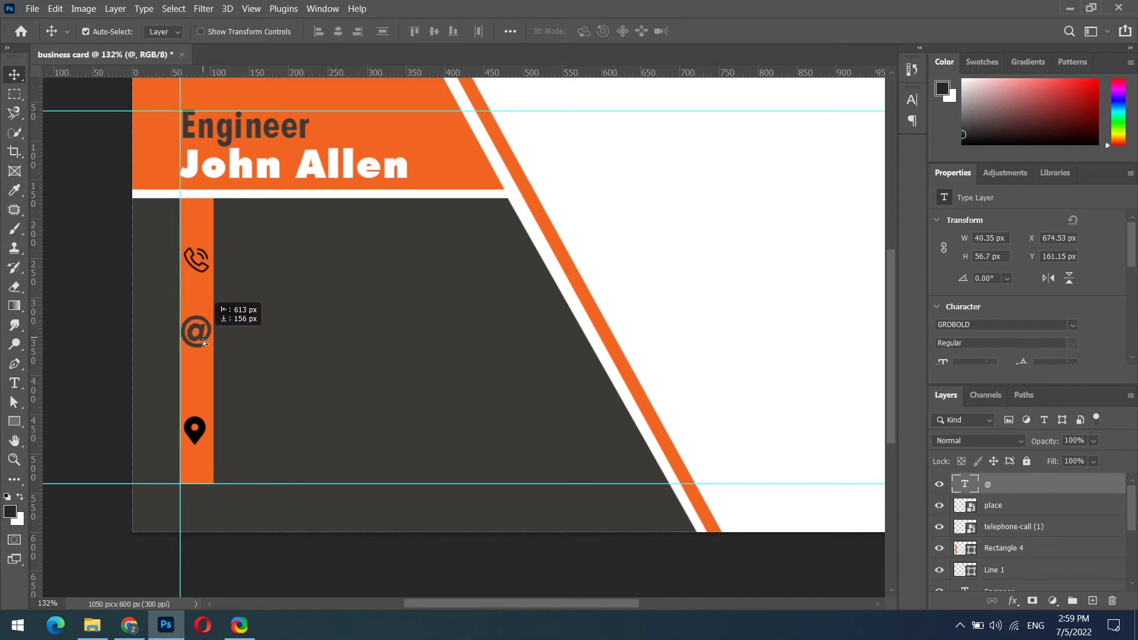
pyautogui.moveTo(203, 333); pyautogui.dragTo(202, 349)
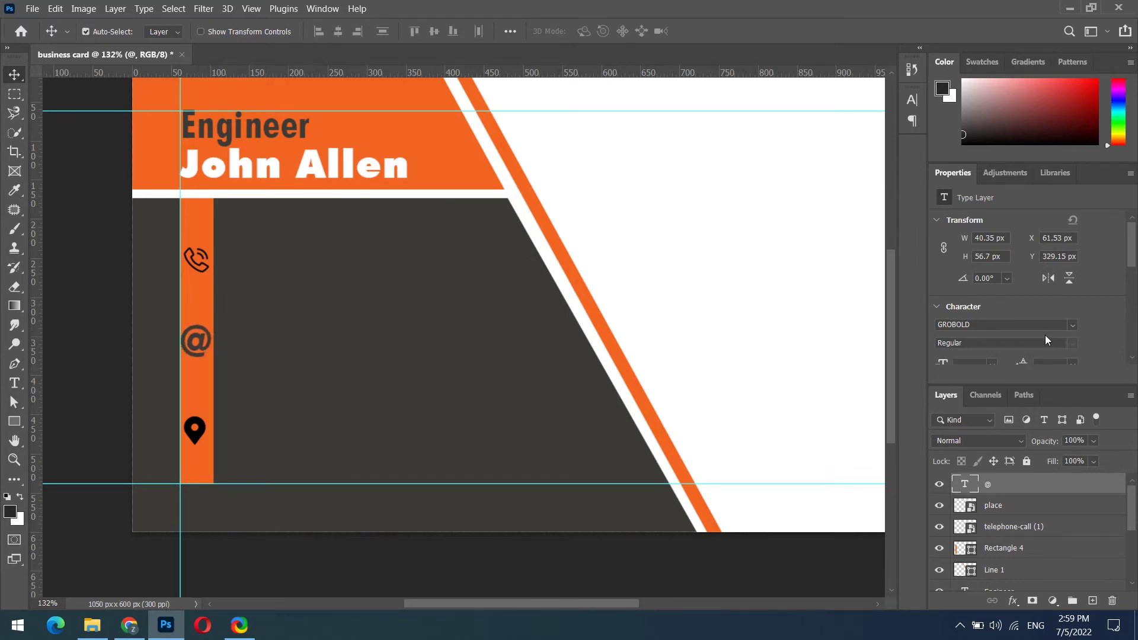
pyautogui.scroll(-1, 1046, 339)
pyautogui.click(1046, 352)
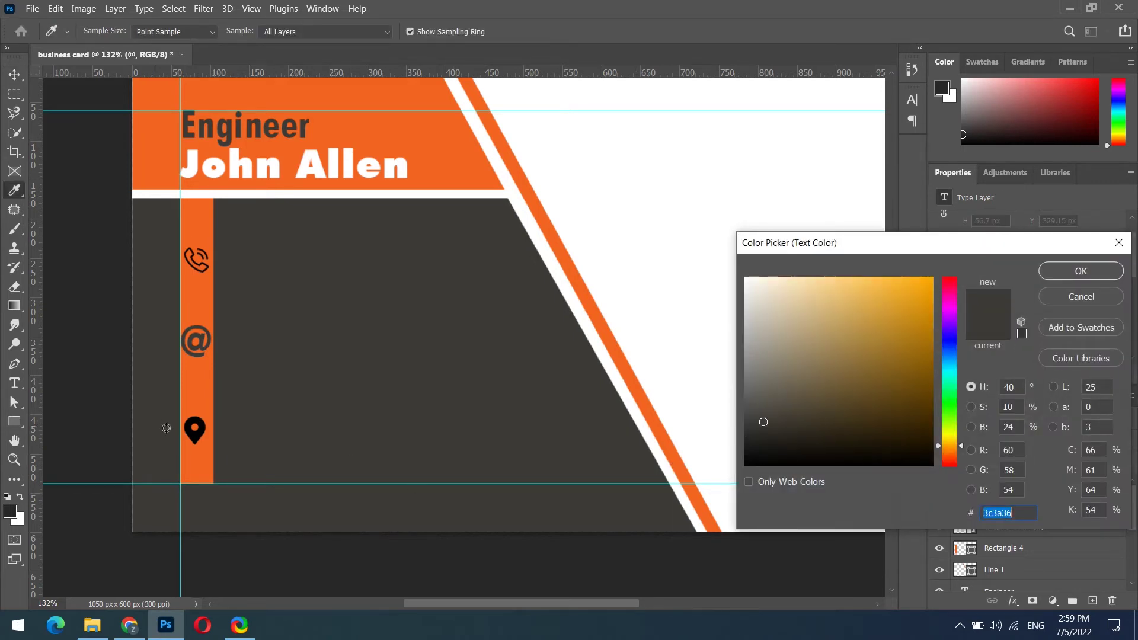
pyautogui.click(195, 439)
pyautogui.click(1048, 268)
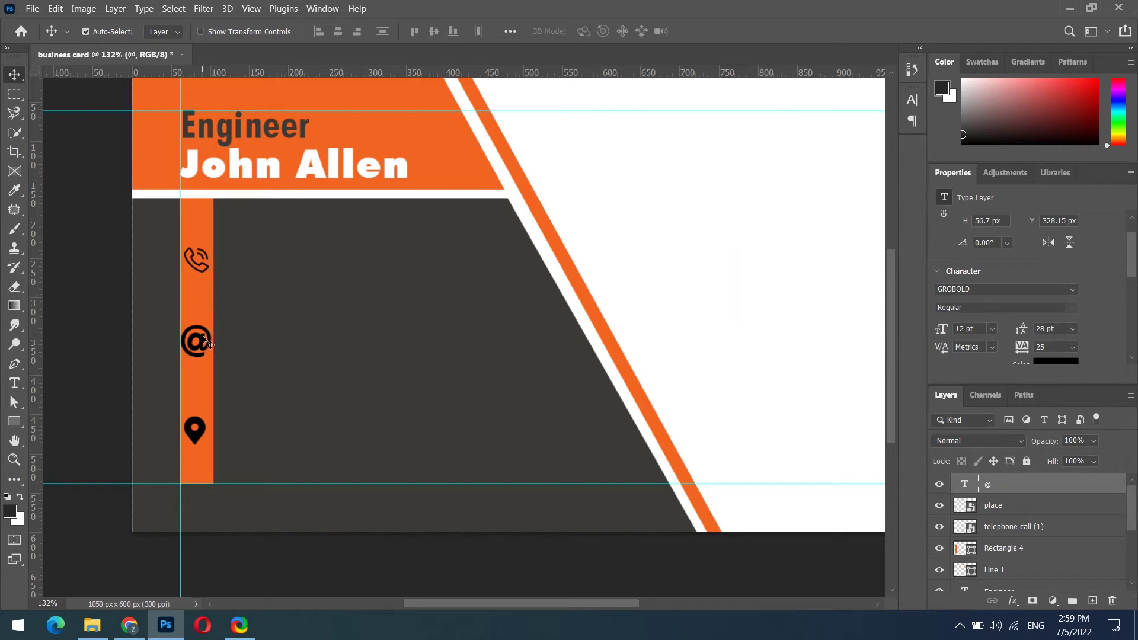
pyautogui.press('Up')
# - Type the phone number as a new text line beside the telephone icon
pyautogui.click(13, 389)
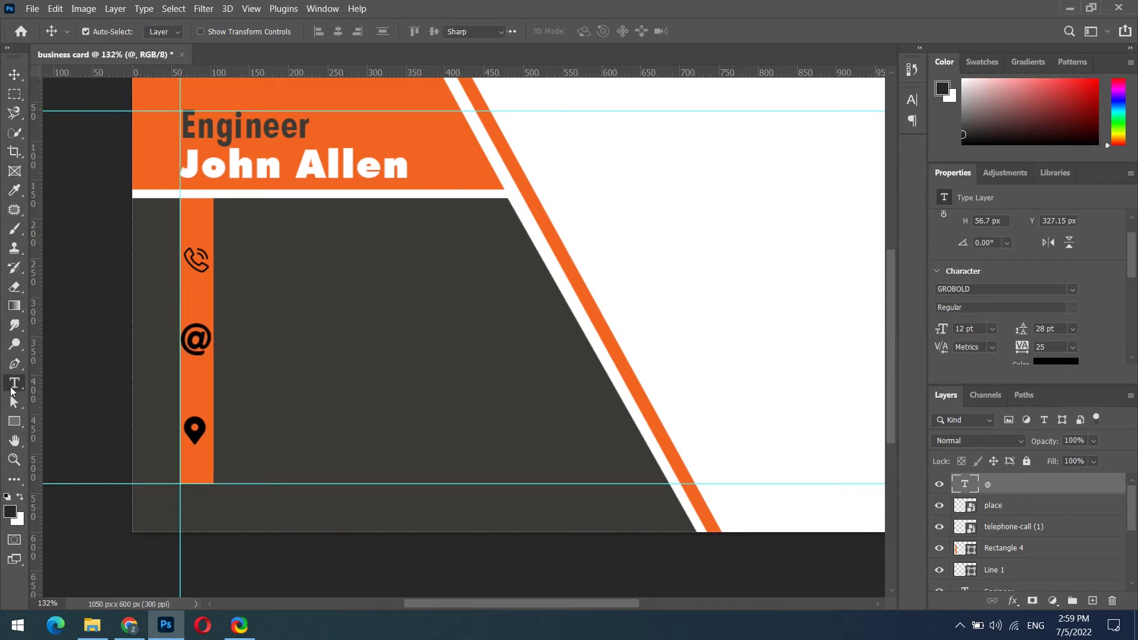
pyautogui.click(261, 260)
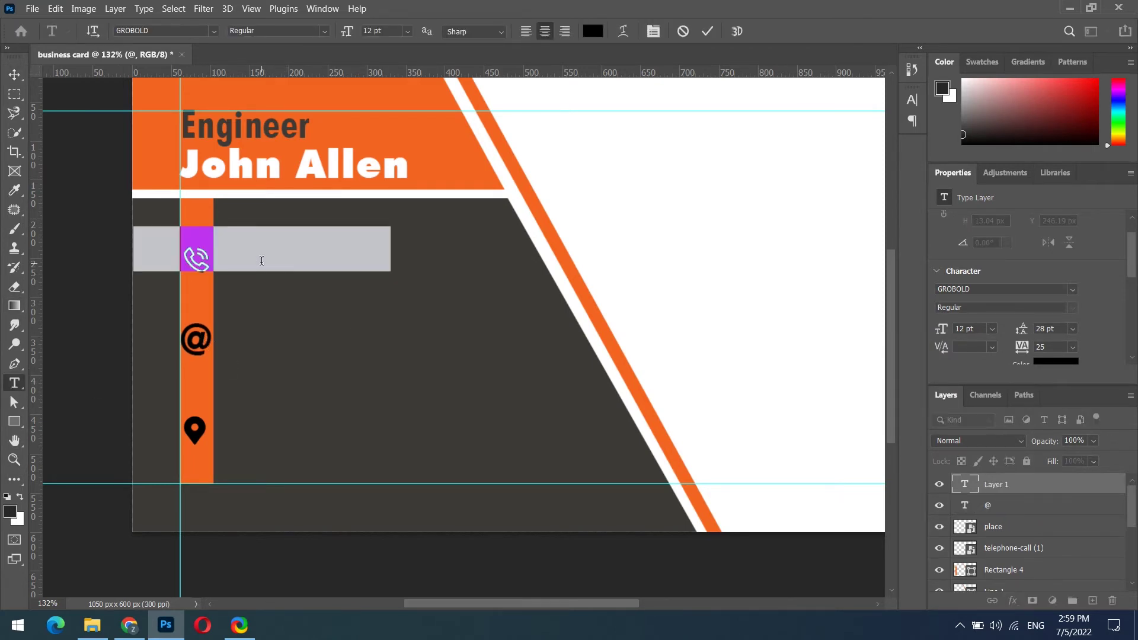
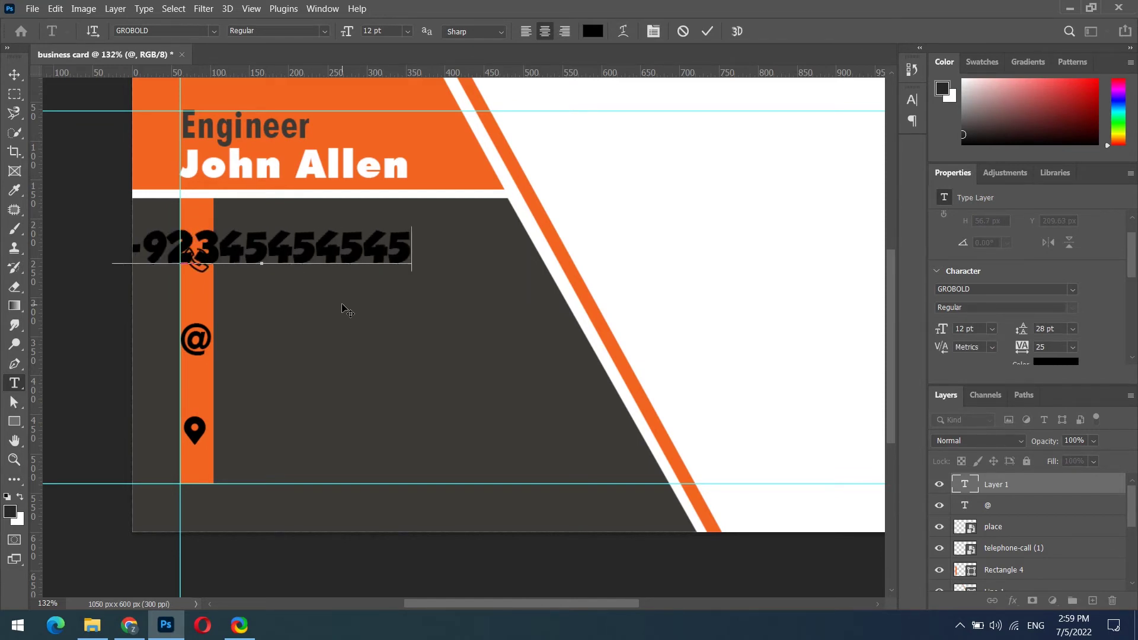
pyautogui.click(707, 31)
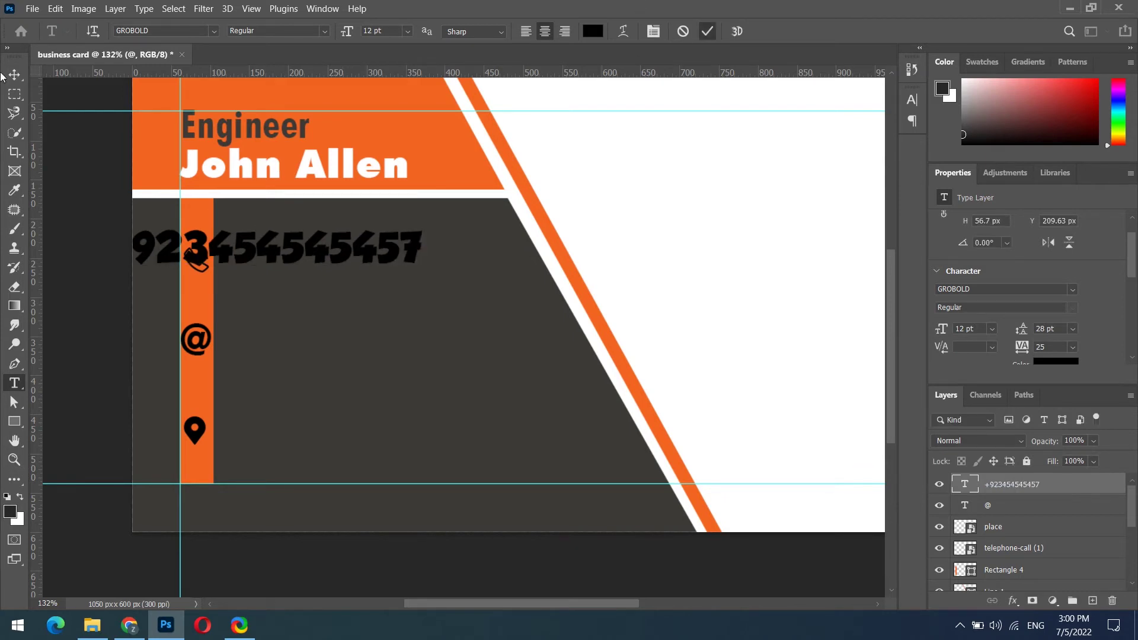
# - Set the phone number in Mollen Personal Use and shift it to the right
pyautogui.click(15, 74)
pyautogui.scroll(-1, 1064, 346)
pyautogui.click(1072, 266)
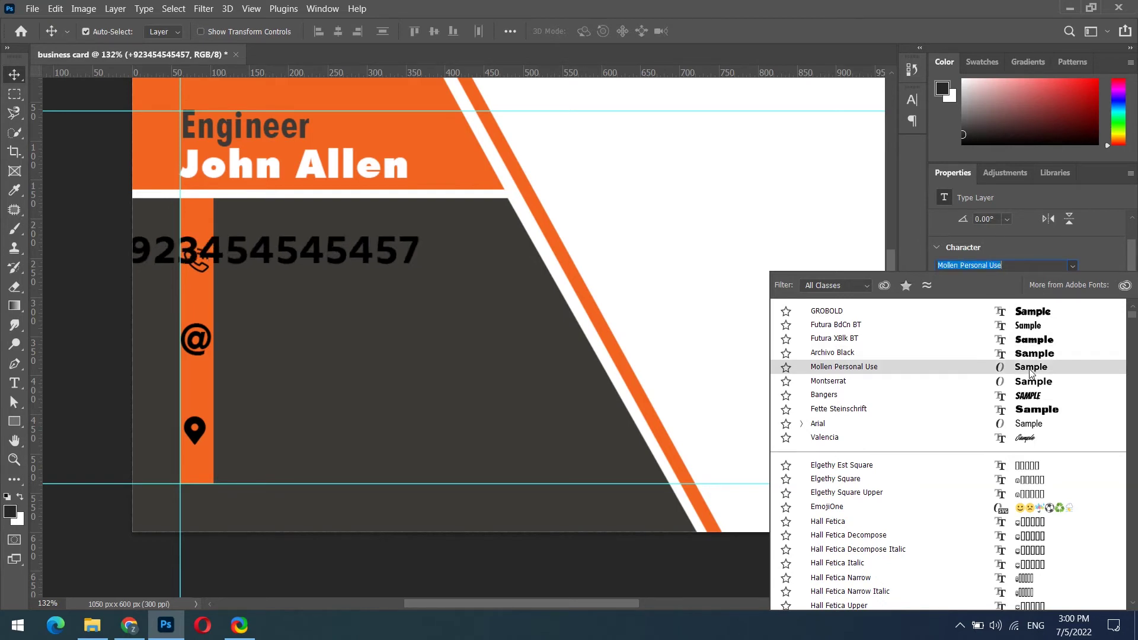
pyautogui.click(1030, 372)
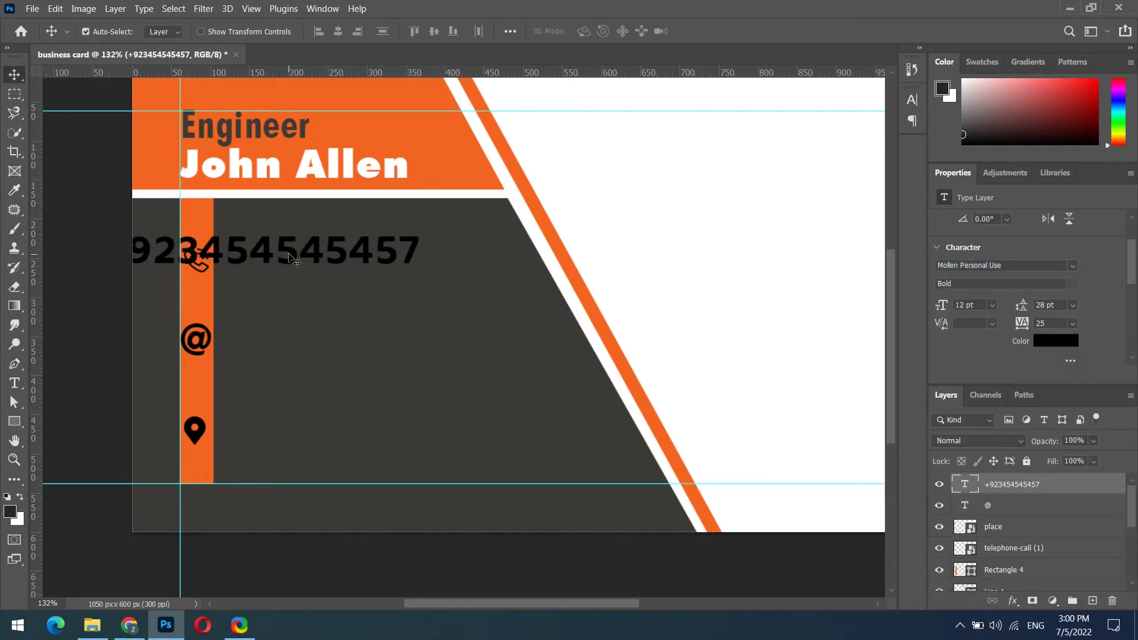
pyautogui.moveTo(290, 256)
pyautogui.mouseDown()
pyautogui.moveTo(383, 250)
pyautogui.moveTo(396, 262)
pyautogui.mouseUp()
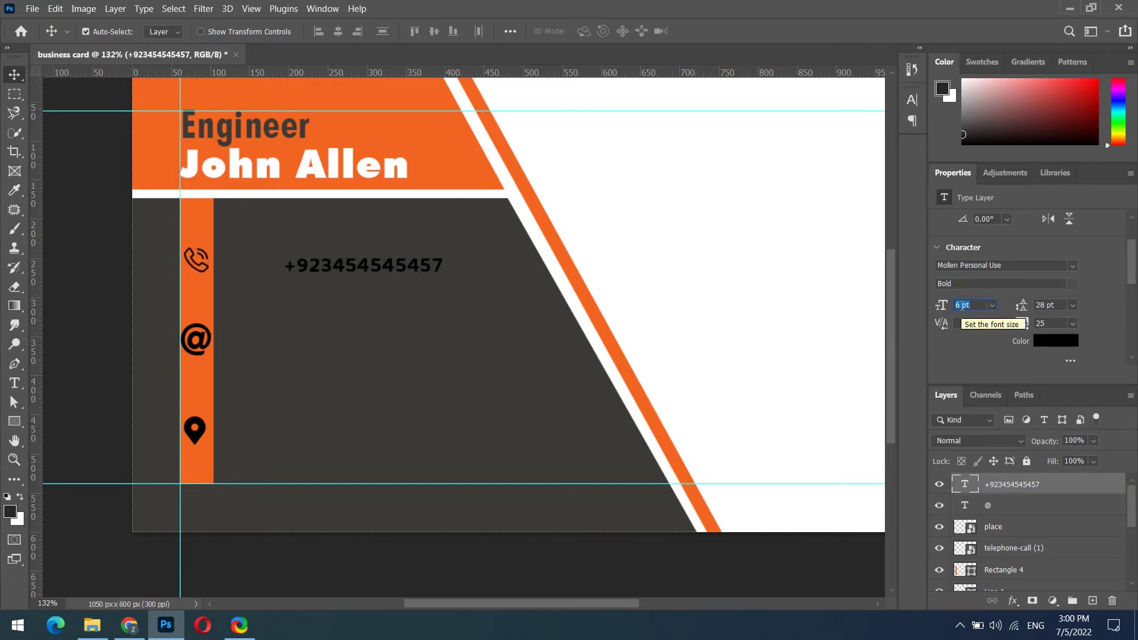
# - Make the phone number 8 pt white and duplicate it onto a second line below
pyautogui.write('8')
pyautogui.press('Return')
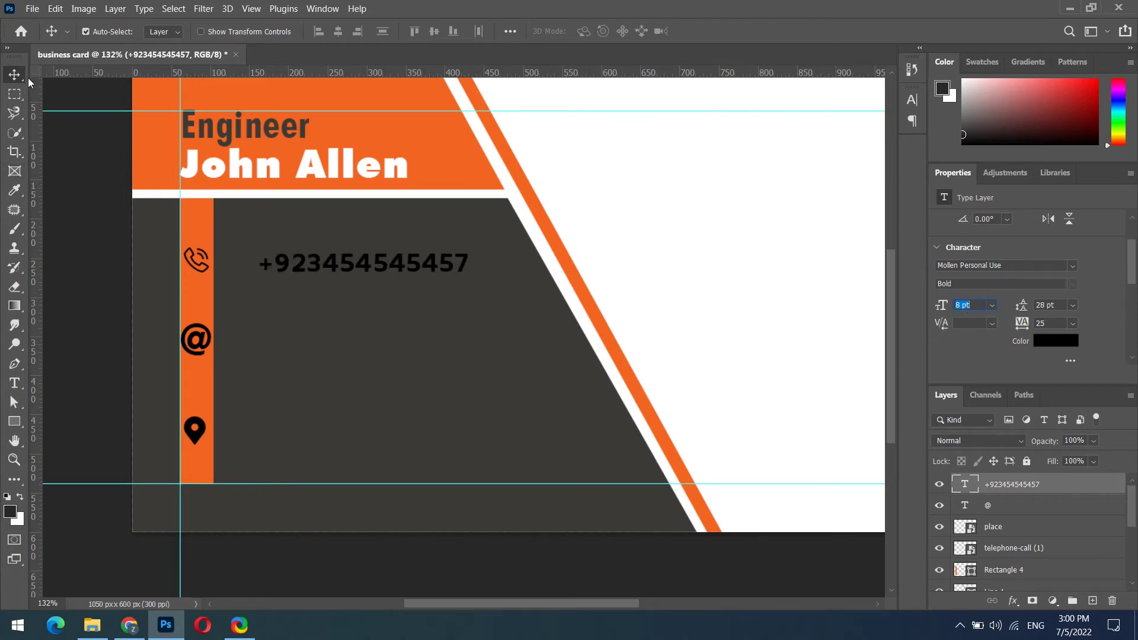
pyautogui.click(1069, 349)
pyautogui.click(699, 253)
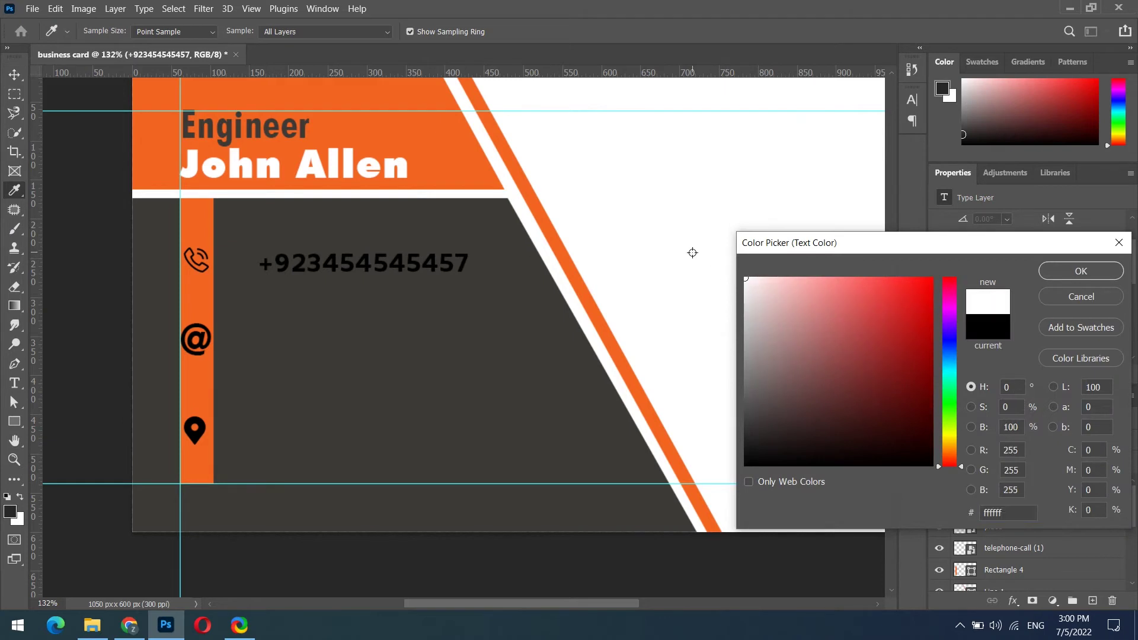
pyautogui.click(1058, 272)
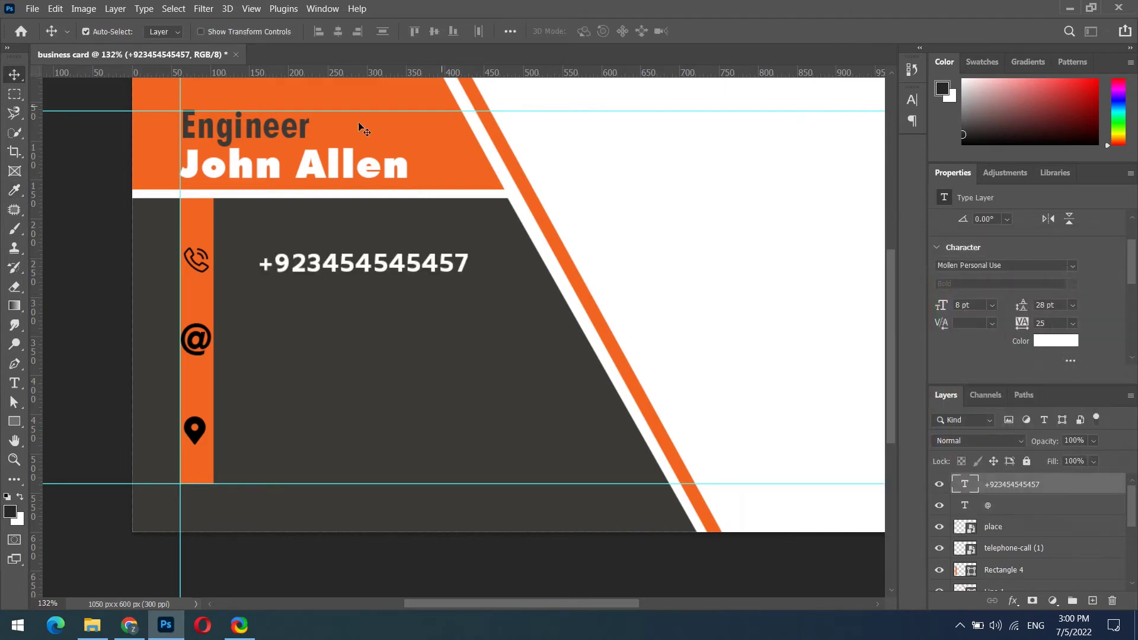
pyautogui.moveTo(301, 265); pyautogui.dragTo(268, 244)
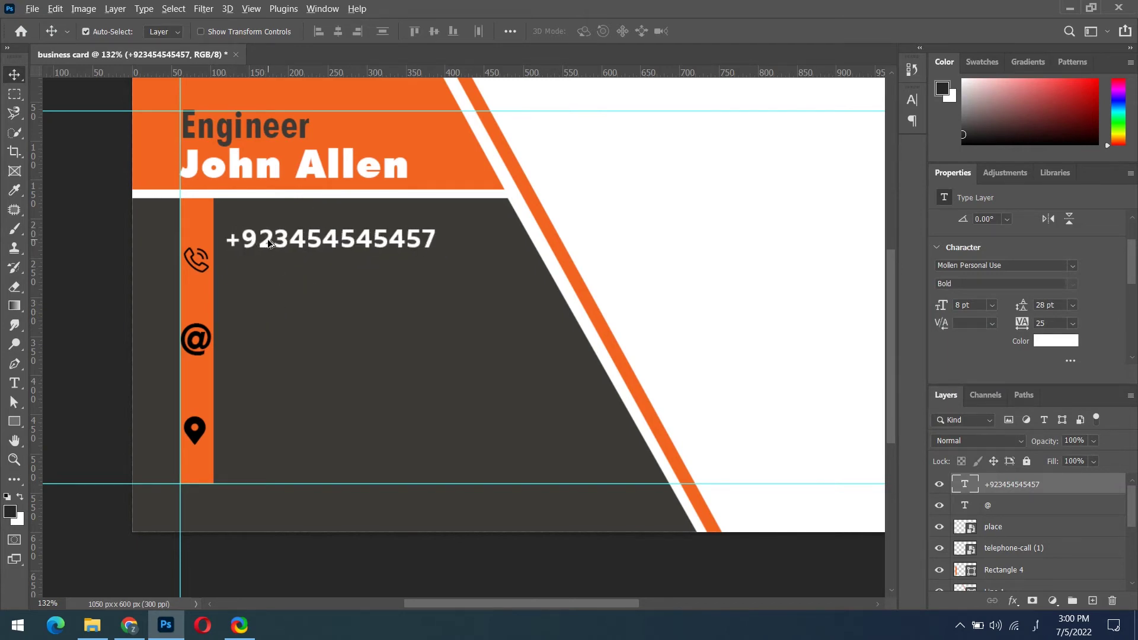
pyautogui.moveTo(268, 243); pyautogui.dragTo(265, 274)
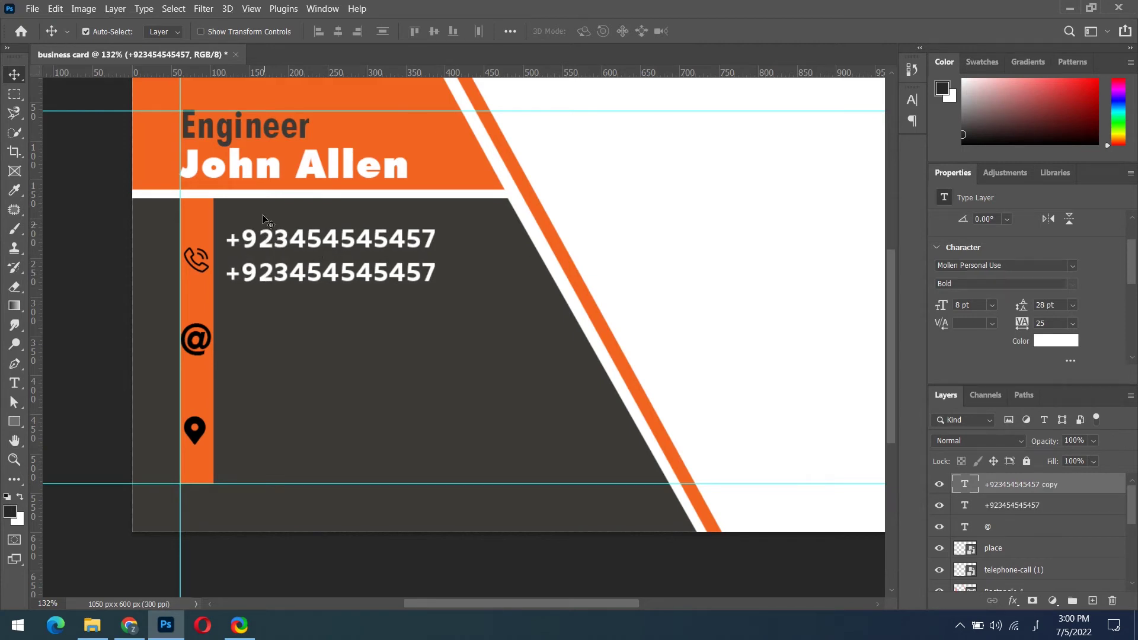
# - Select both phone-number lines, nudge them into place and set them to 6 pt
pyautogui.keyDown('shift'); pyautogui.click(271, 239); pyautogui.keyUp('shift')
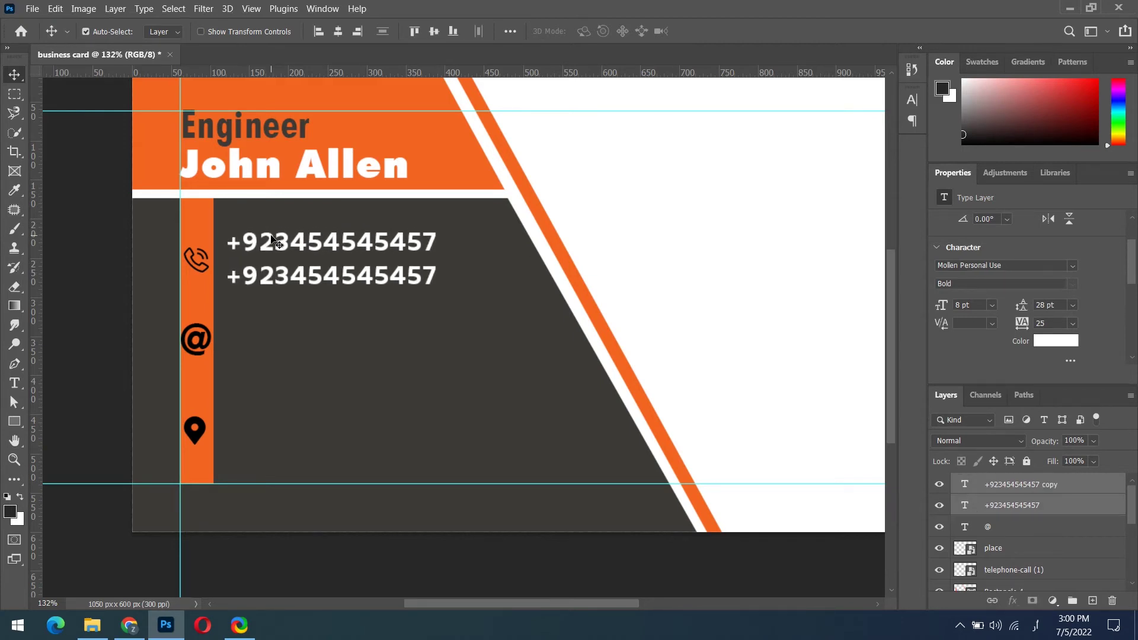
pyautogui.press('Right')
pyautogui.press('Right')
pyautogui.press('Right')
pyautogui.press('Down')
pyautogui.press('Down')
pyautogui.press('Down')
pyautogui.press('Right')
pyautogui.press('Right')
pyautogui.press('Right')
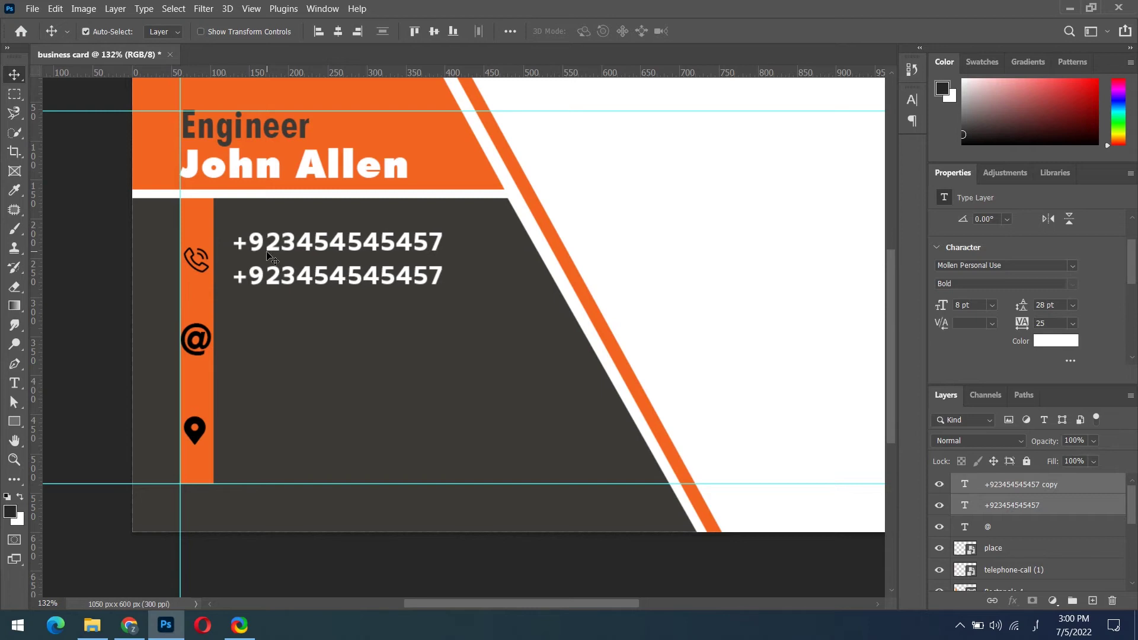
pyautogui.press('Right')
pyautogui.press('Right')
pyautogui.press('Right')
pyautogui.press('Down')
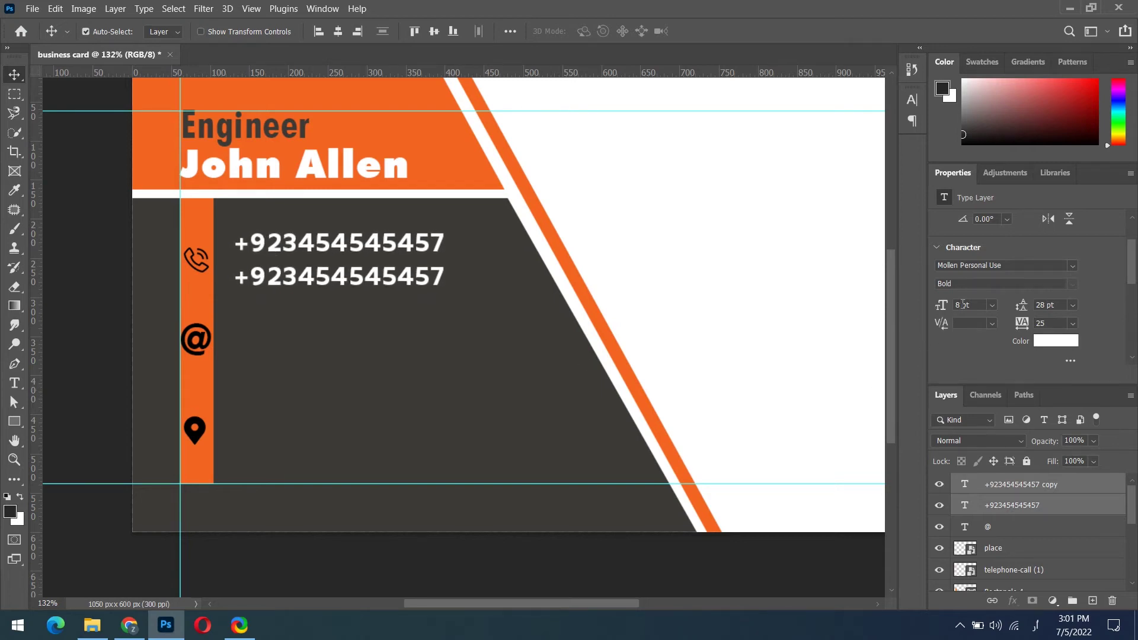
pyautogui.press('Return')
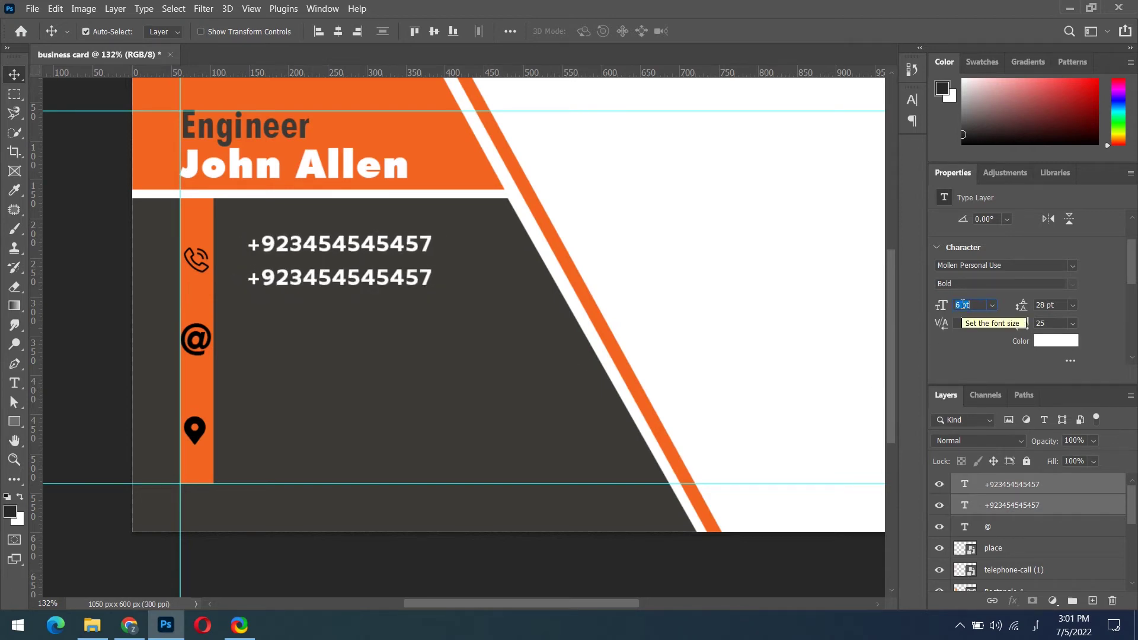
pyautogui.write('6')
pyautogui.press('Return')
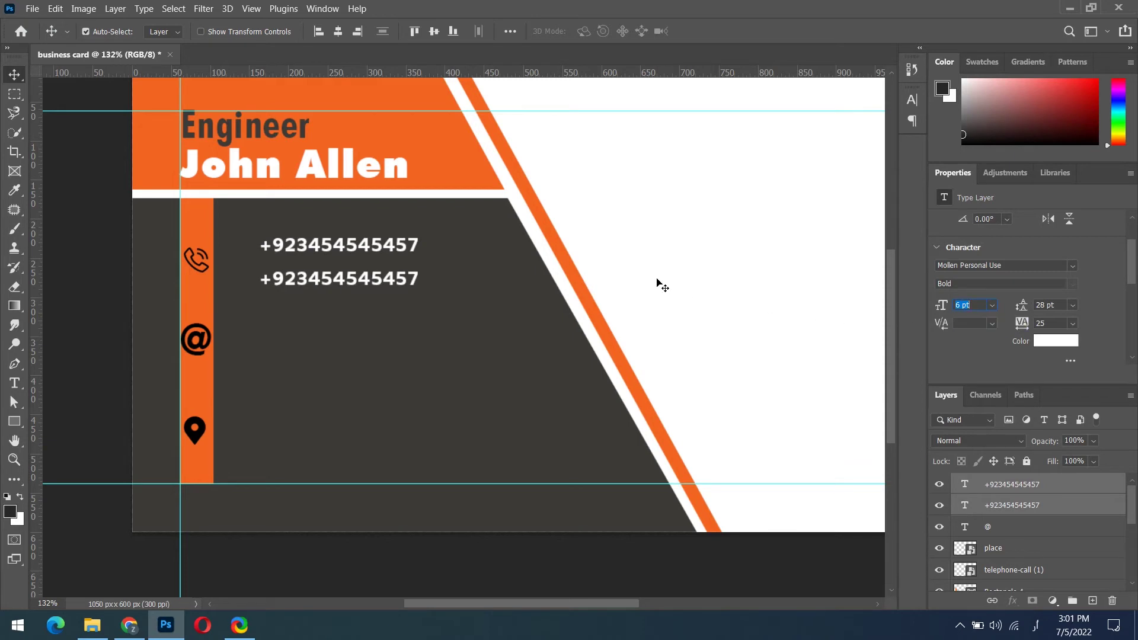
pyautogui.click(657, 279)
# - Nudge both lines left and up beside the icon and add a vertical alignment guide
pyautogui.press('Left')
pyautogui.press('Left')
pyautogui.press('Left')
pyautogui.press('Left')
pyautogui.press('Left')
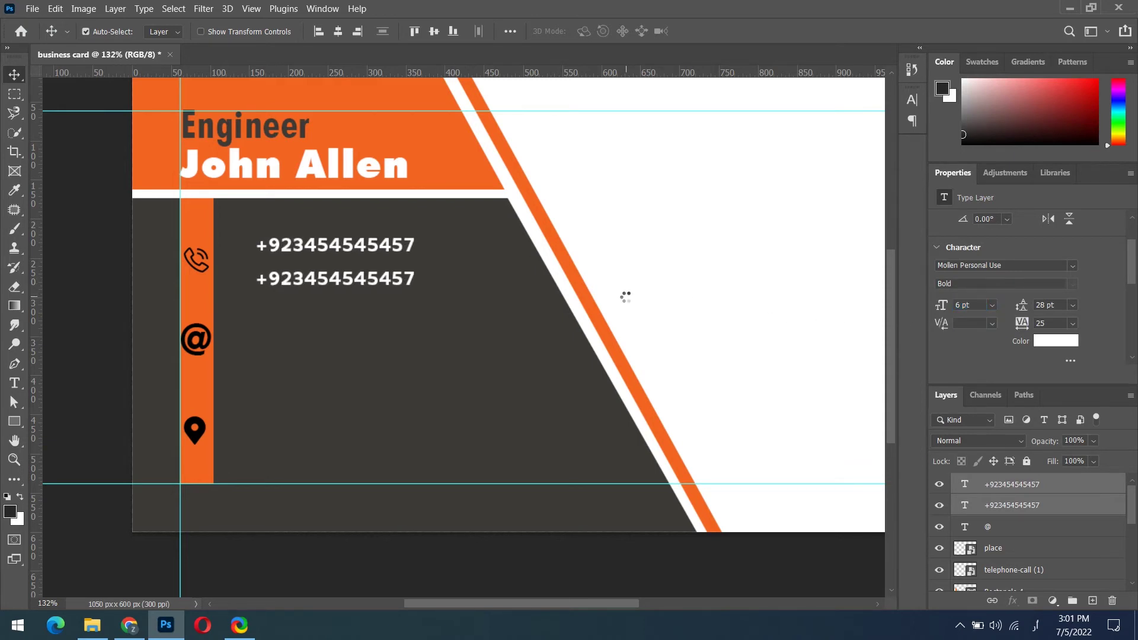
pyautogui.press('Left')
pyautogui.press('Left')
pyautogui.press('Left')
pyautogui.press('Left')
pyautogui.press('Left')
pyautogui.press('Left')
pyautogui.press('Left')
pyautogui.press('Left')
pyautogui.press('Left')
pyautogui.press('Left')
pyautogui.press('Left')
pyautogui.press('Up')
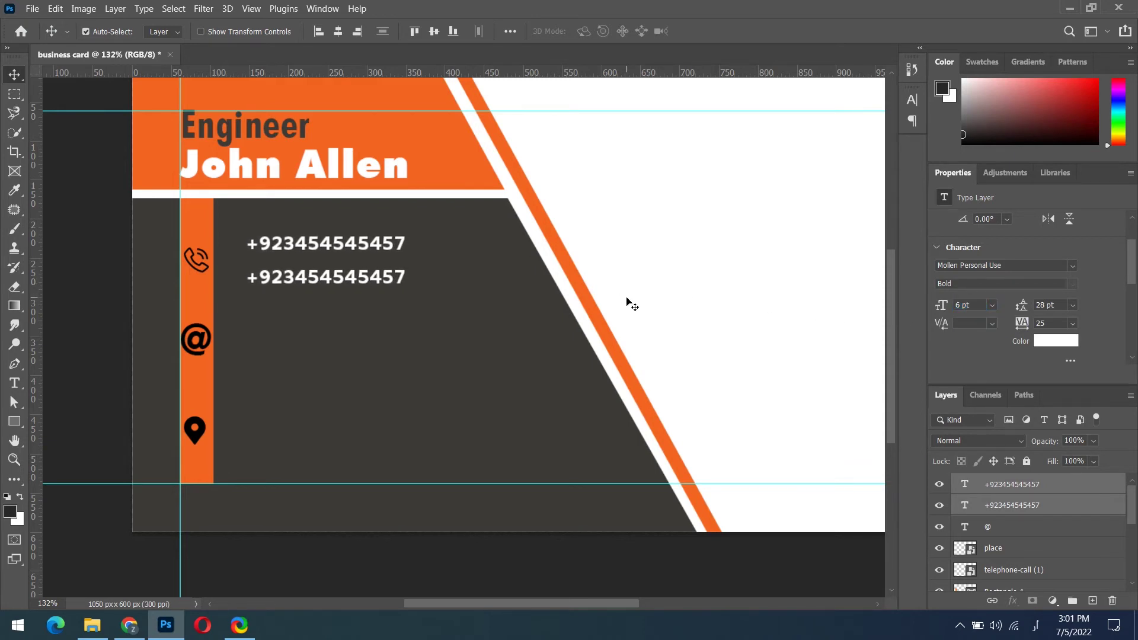
pyautogui.press('Left')
pyautogui.press('Left')
pyautogui.press('Left')
pyautogui.press('Left')
pyautogui.press('Left')
pyautogui.press('Left')
pyautogui.press('Up')
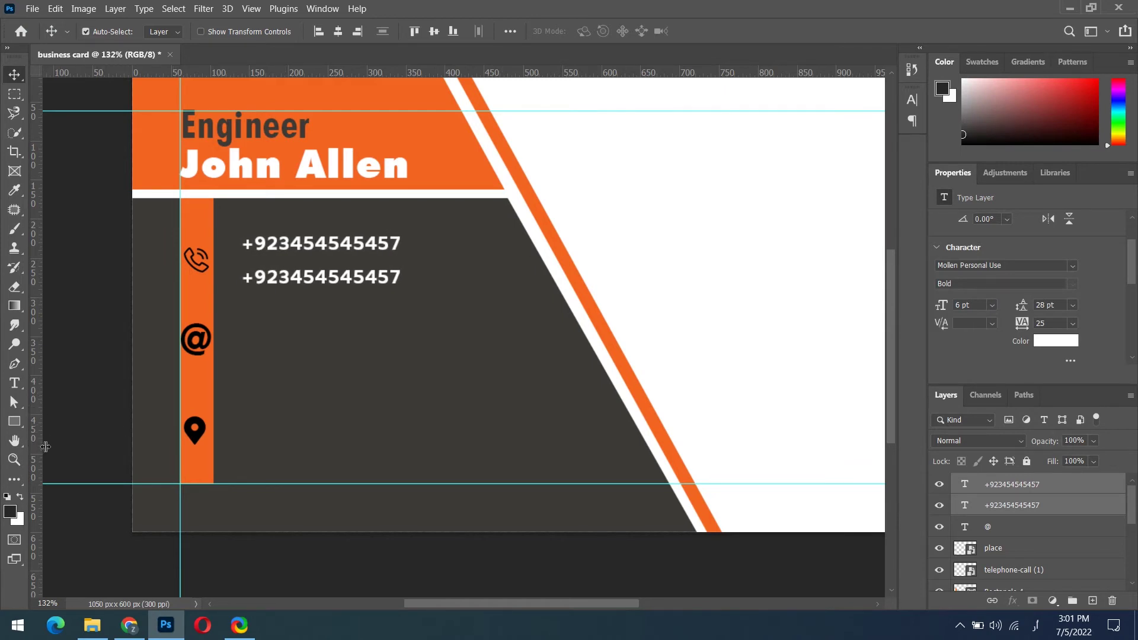
pyautogui.moveTo(45, 446); pyautogui.dragTo(214, 447)
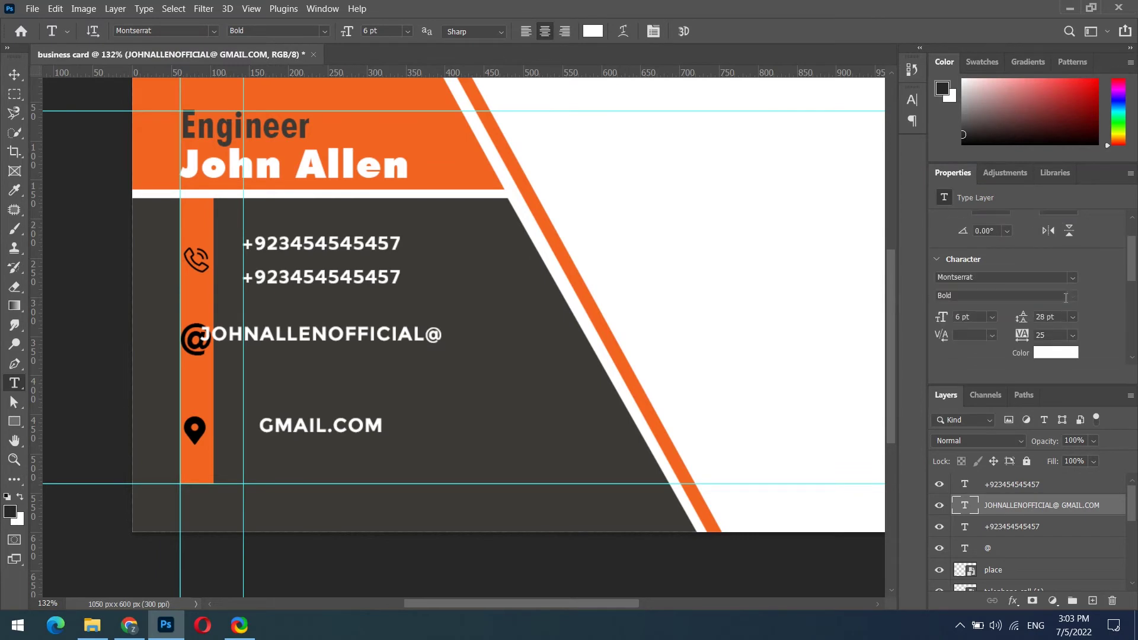
# - Give the e-mail text 8 pt leading, left-align it, and place it under the phone numbers
pyautogui.scroll(-1, 1065, 298)
pyautogui.click(1072, 296)
pyautogui.click(1062, 339)
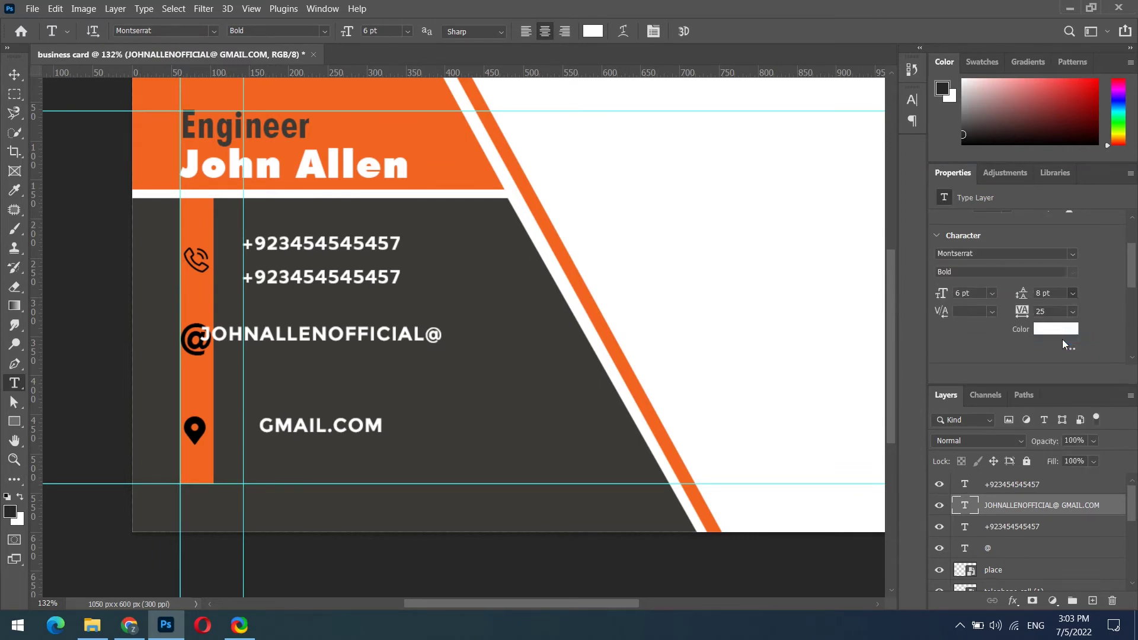
pyautogui.click(14, 73)
pyautogui.moveTo(301, 335); pyautogui.dragTo(346, 335)
pyautogui.scroll(-3, 1035, 290)
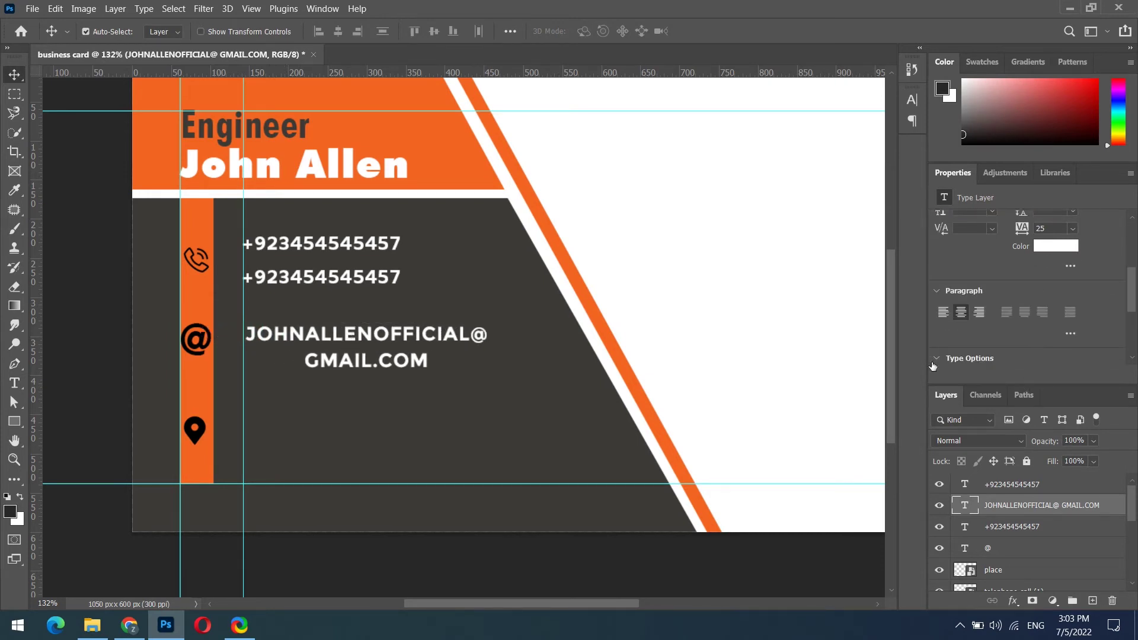
pyautogui.click(942, 312)
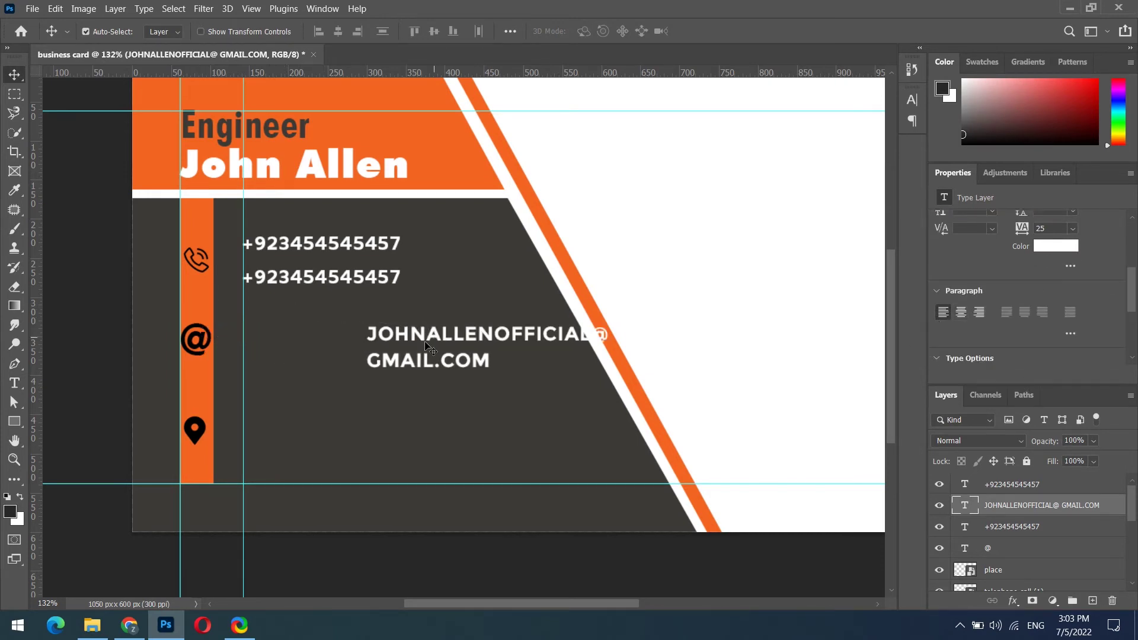
pyautogui.moveTo(425, 345); pyautogui.dragTo(278, 330)
# - Set the e-mail in Mollen Personal Use and place a copy beside the location pin
pyautogui.click(341, 279)
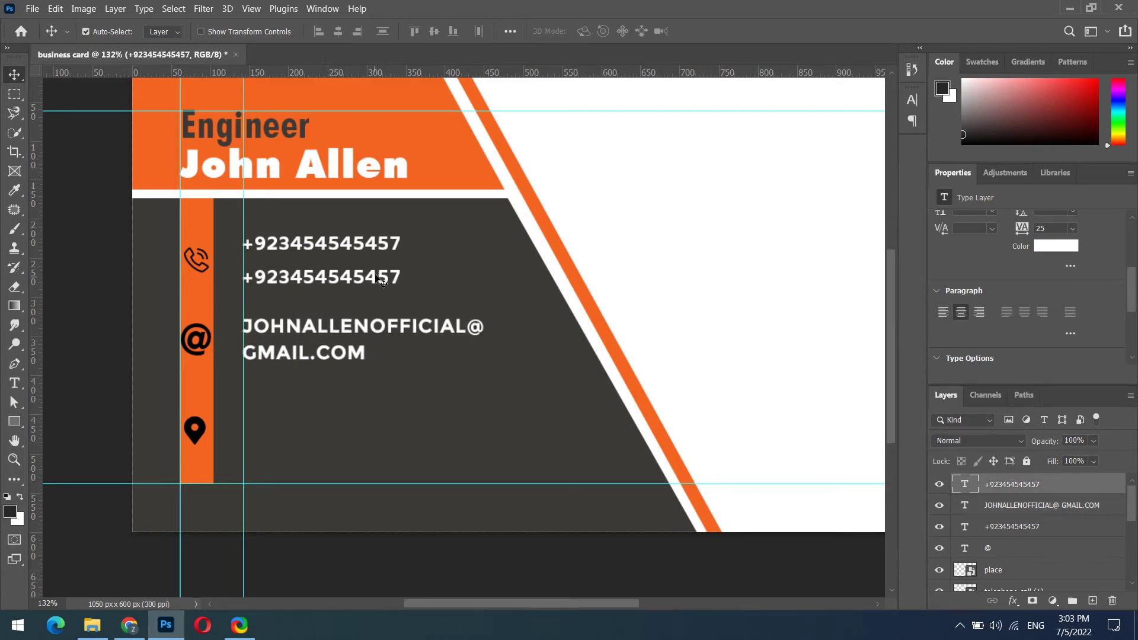
pyautogui.scroll(2, 1109, 279)
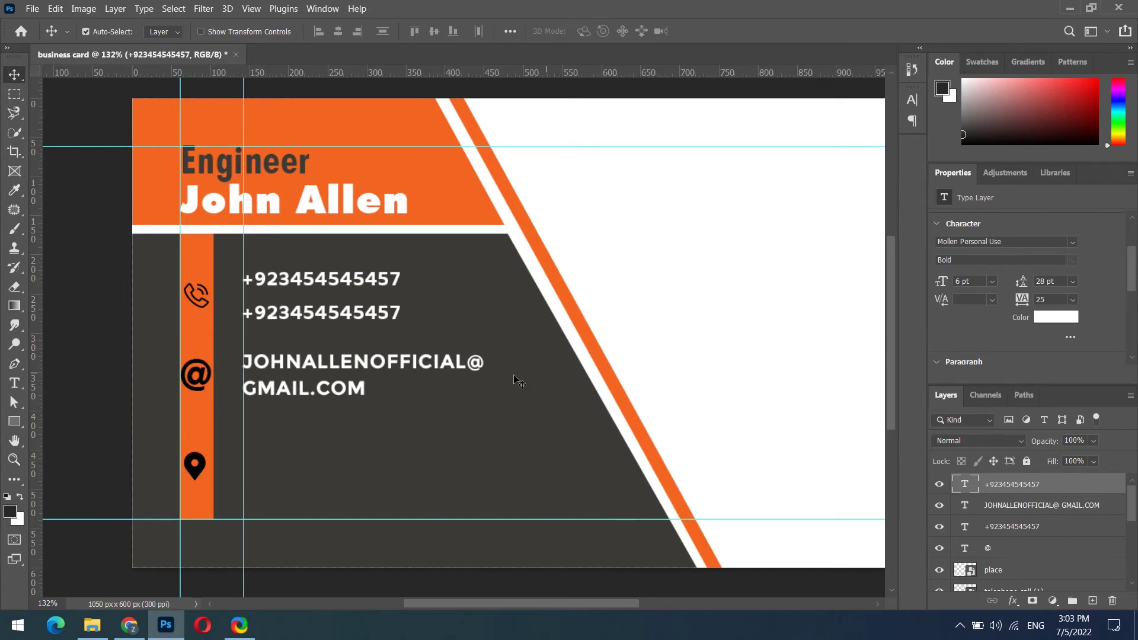
pyautogui.click(434, 361)
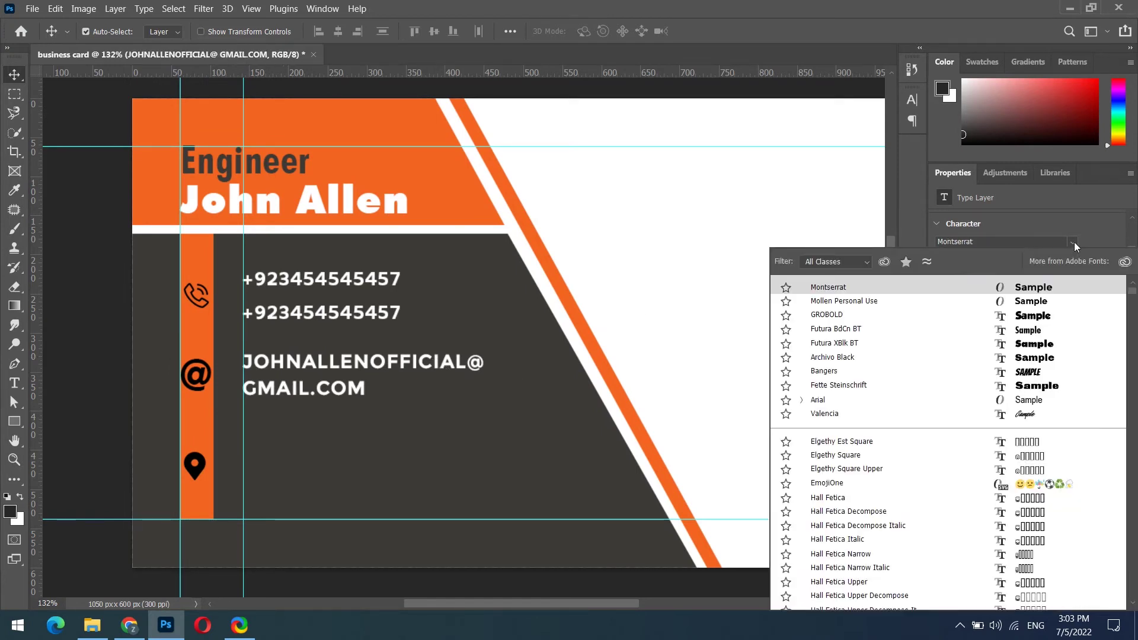
pyautogui.click(1072, 242)
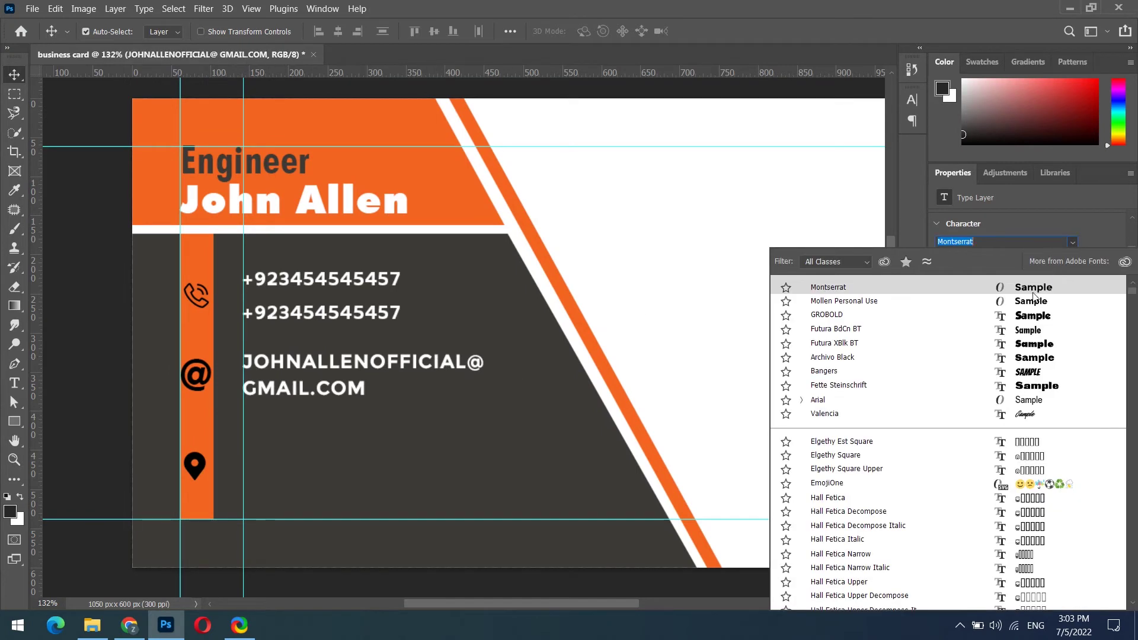
pyautogui.click(853, 300)
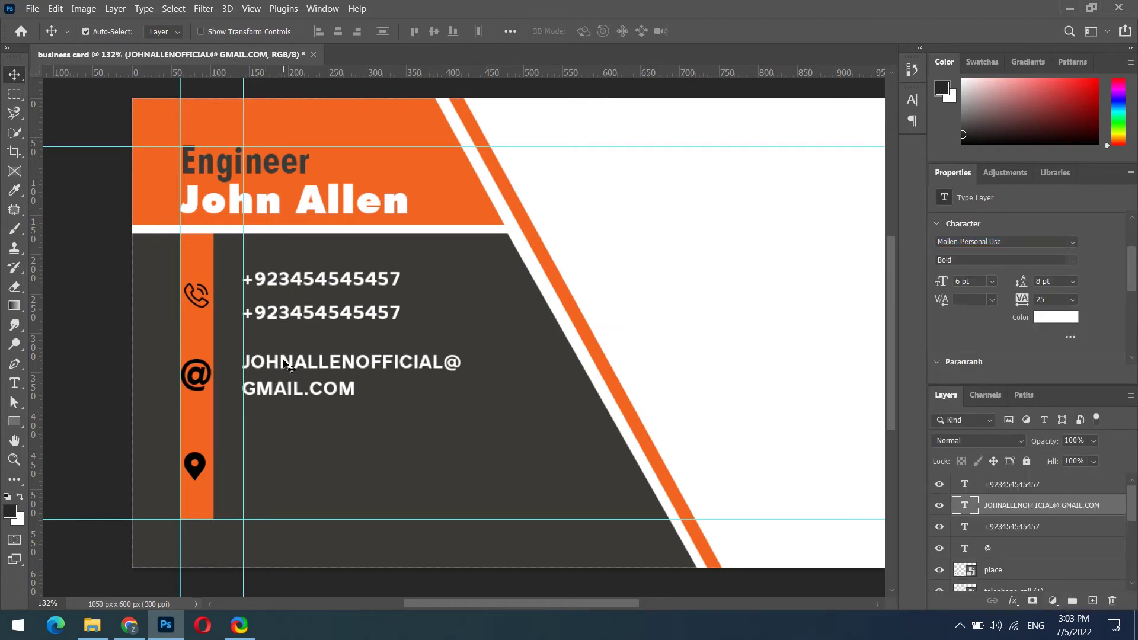
pyautogui.moveTo(283, 364); pyautogui.dragTo(285, 451)
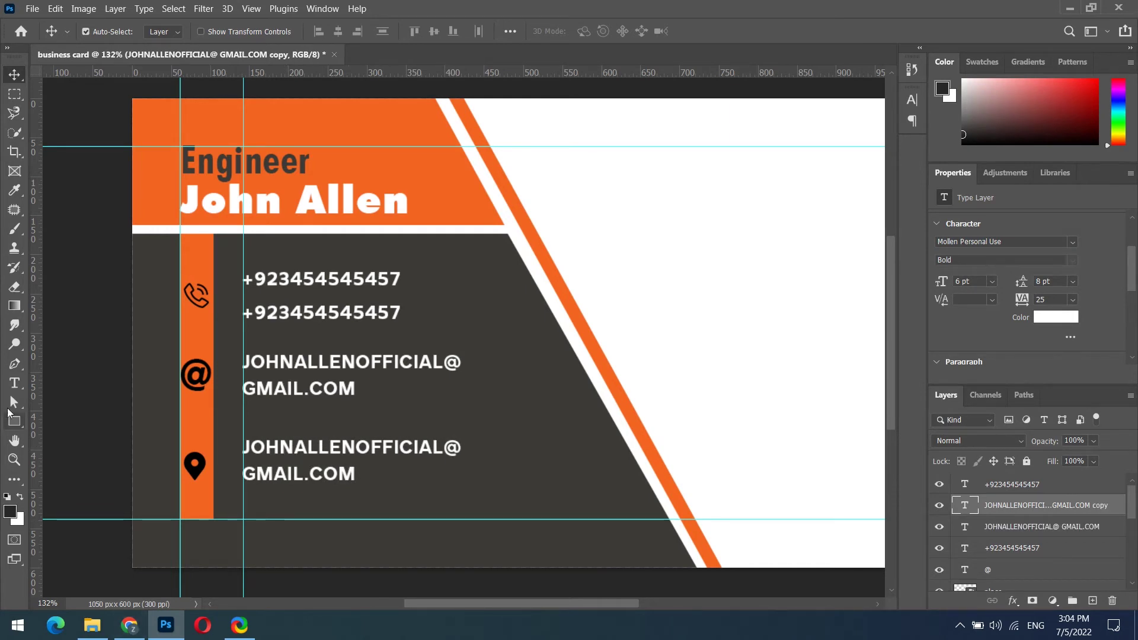
# - Replace the copied e-mail text with the two-line street address and commit it
pyautogui.press('t')
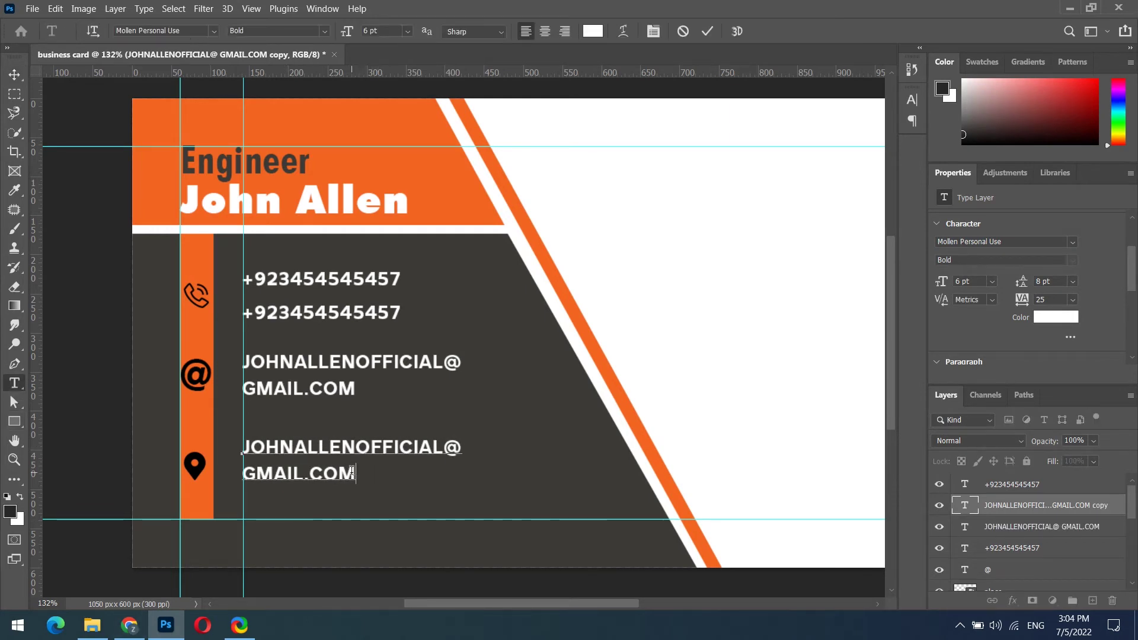
pyautogui.moveTo(356, 474); pyautogui.dragTo(259, 392)
pyautogui.press('BackSpace')
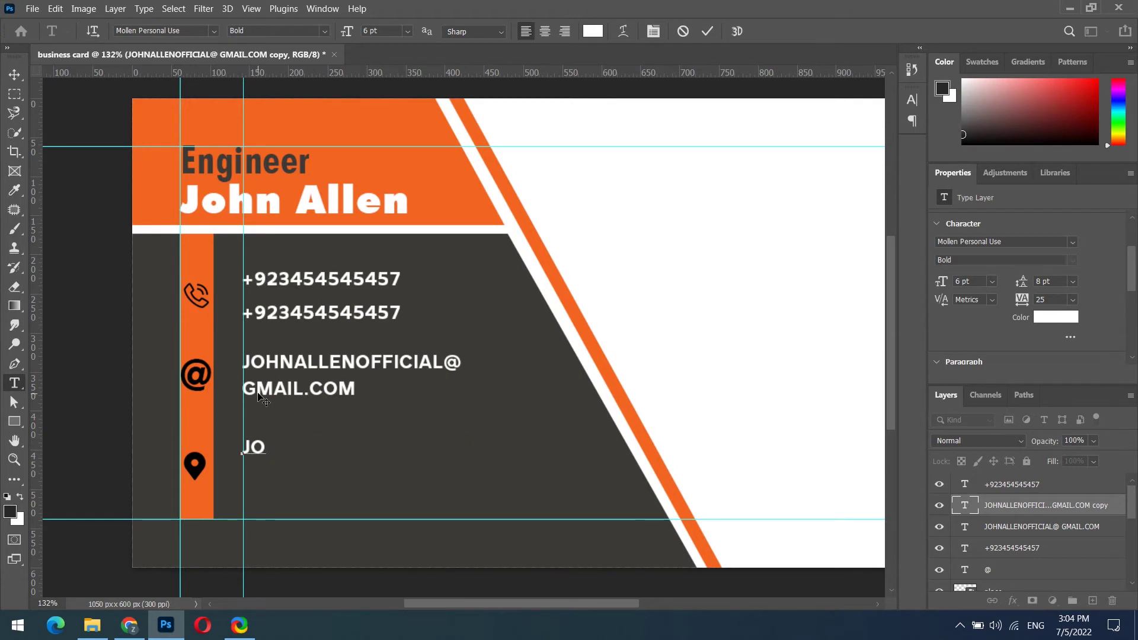
pyautogui.press('BackSpace')
pyautogui.press('BackSpace')
pyautogui.write('LONDON.')
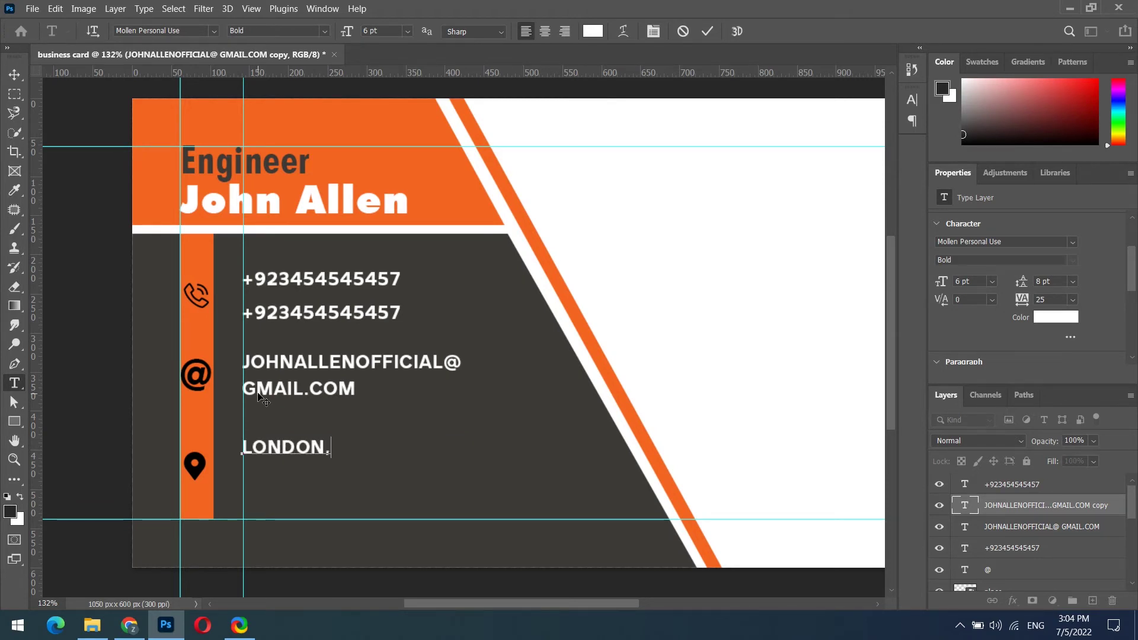
pyautogui.write('LISBON MAR')
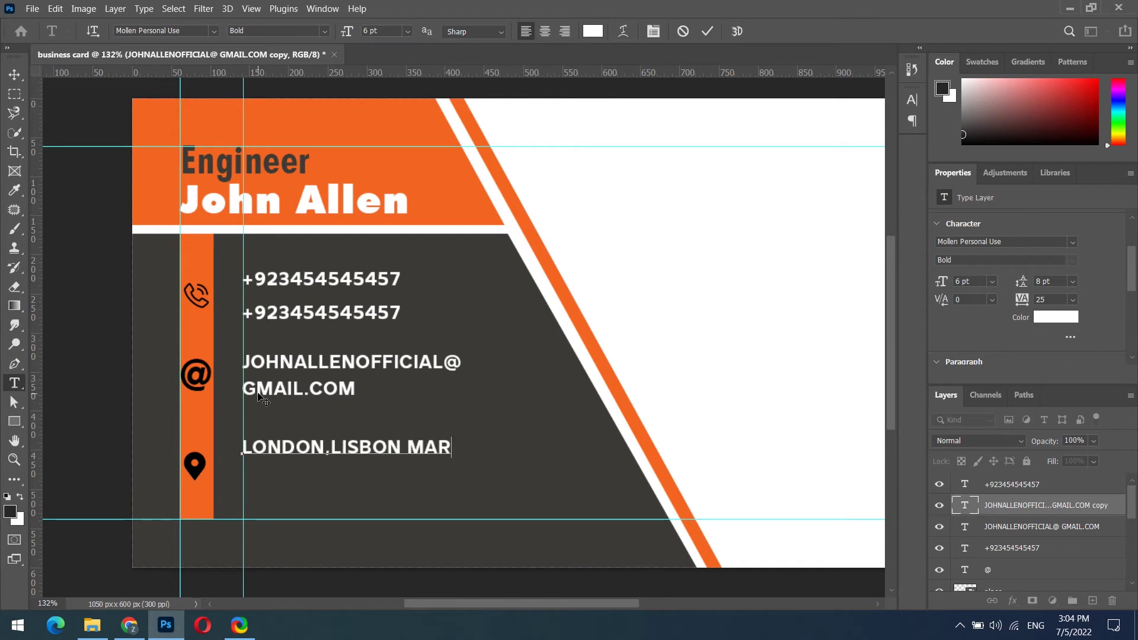
pyautogui.write('KET')
pyautogui.press('Return')
pyautogui.write('S')
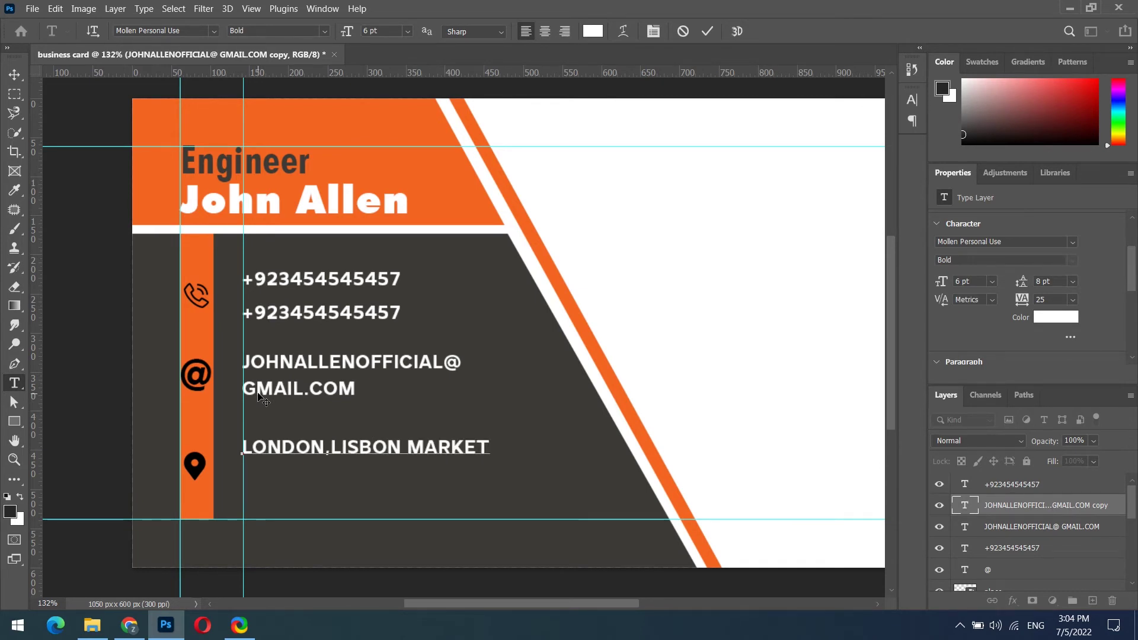
pyautogui.press('Return')
pyautogui.write('NEAR ')
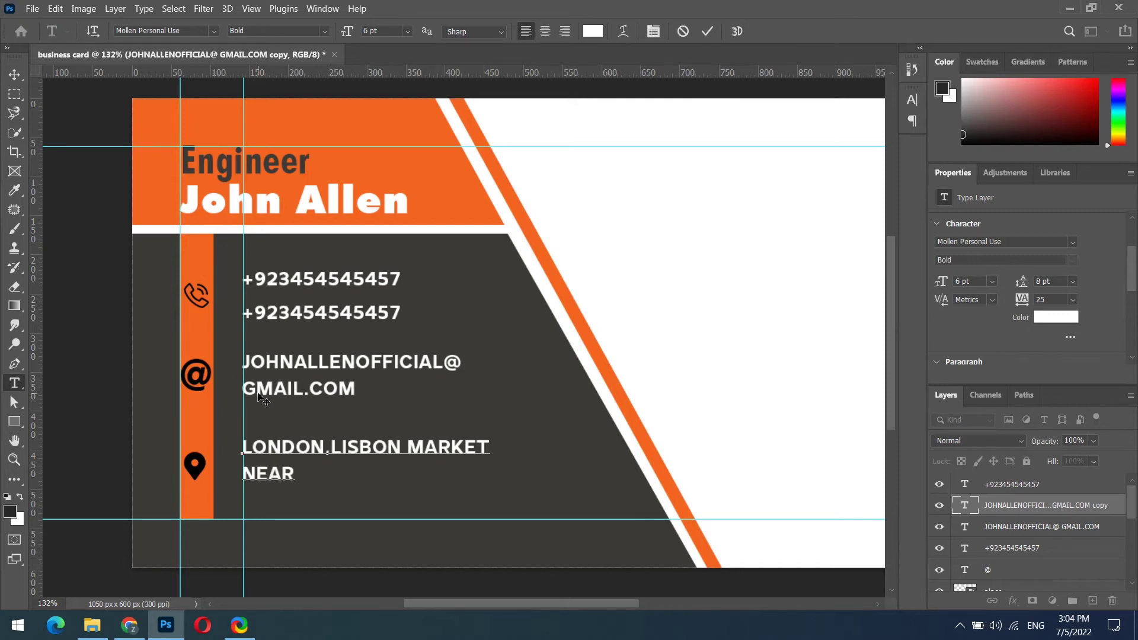
pyautogui.write('SLS')
pyautogui.click(707, 31)
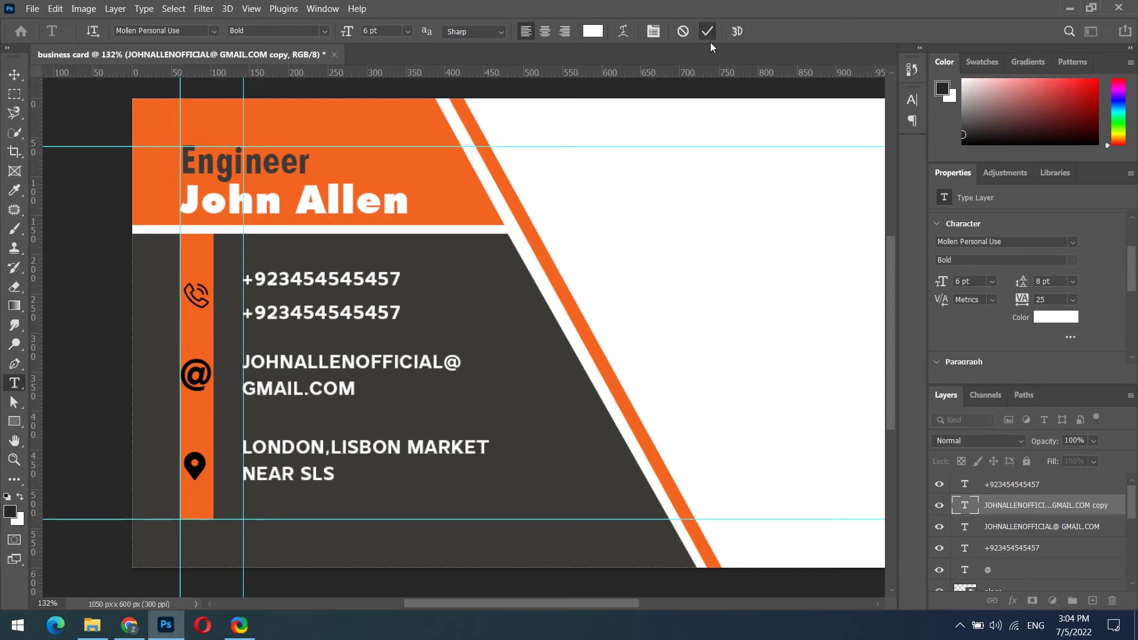
pyautogui.click(13, 74)
pyautogui.scroll(-3, 652, 449)
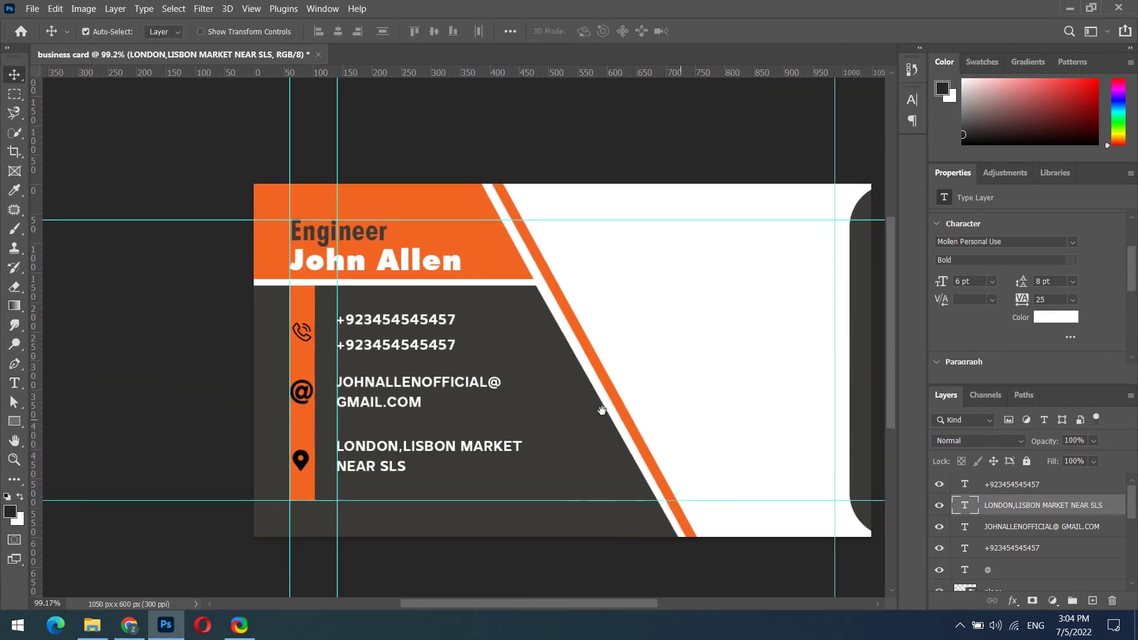
# - Place the qr-code (1) image, shrunk to about 101 px, in the card's lower-right white area
pyautogui.moveTo(600, 406)
pyautogui.mouseDown()
pyautogui.moveTo(504, 388)
pyautogui.moveTo(508, 399)
pyautogui.mouseUp()
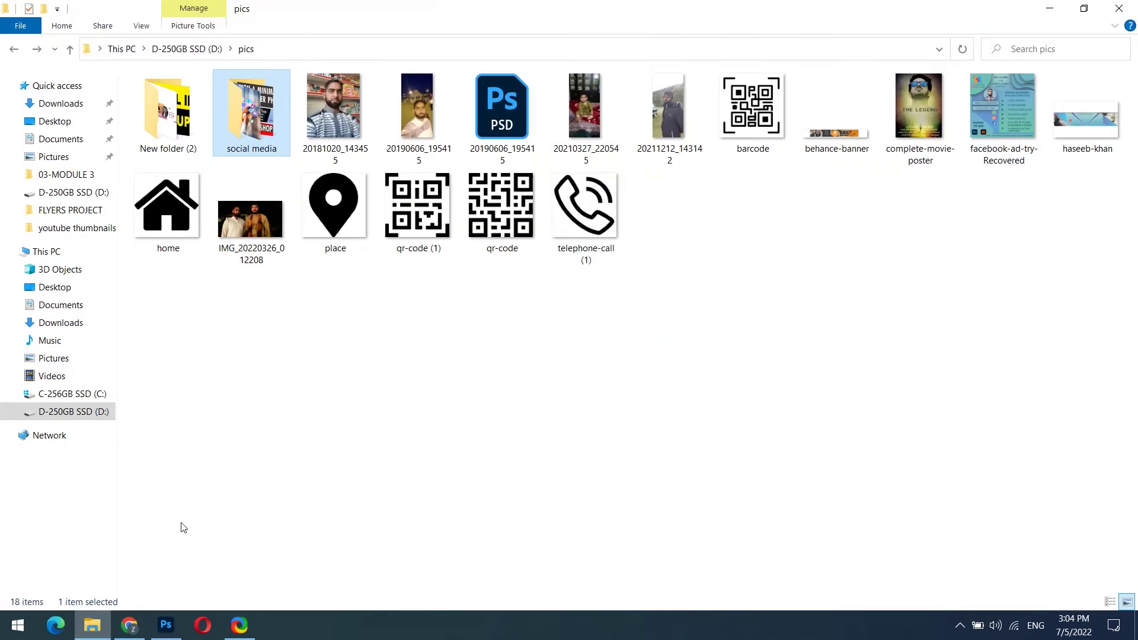
pyautogui.click(92, 625)
pyautogui.moveTo(418, 208); pyautogui.dragTo(569, 403)
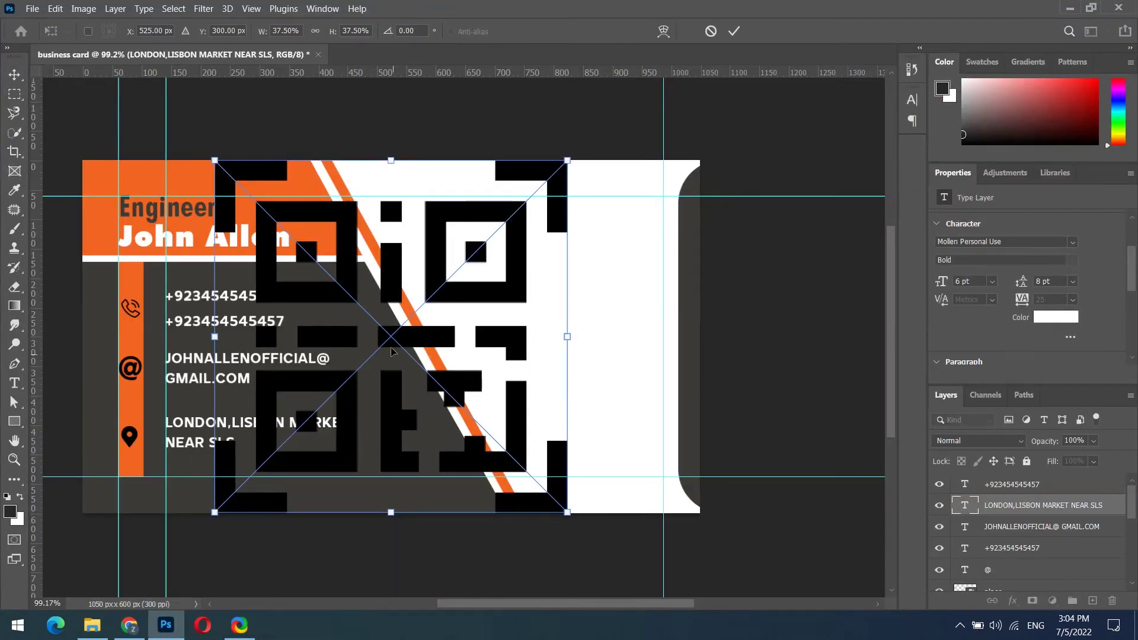
pyautogui.moveTo(439, 340); pyautogui.dragTo(513, 340)
pyautogui.moveTo(684, 160); pyautogui.dragTo(532, 309)
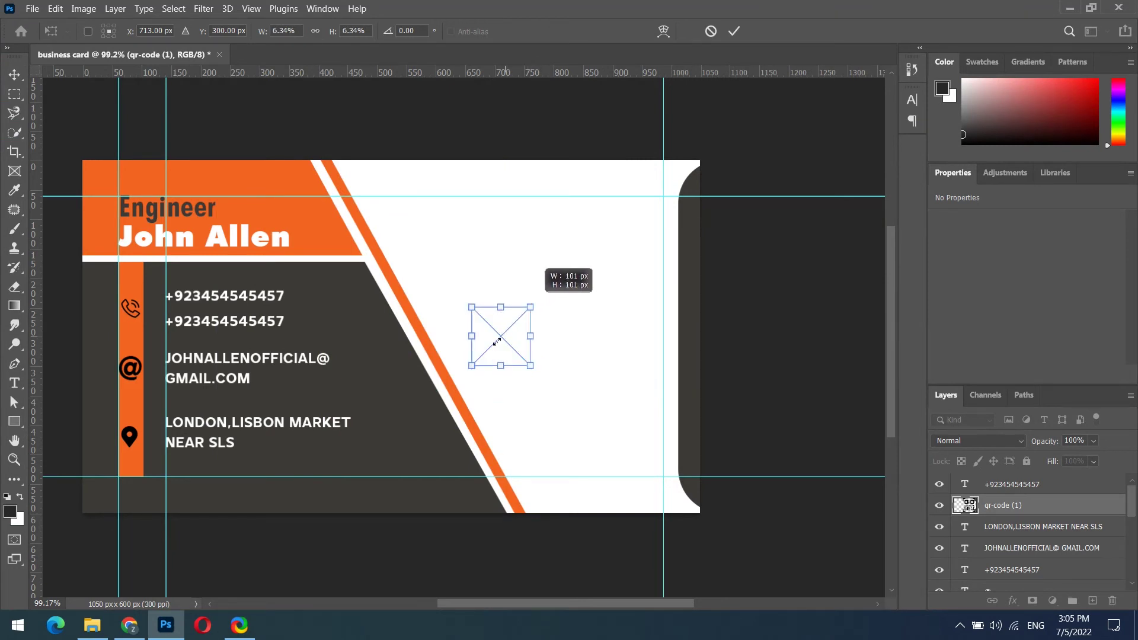
pyautogui.moveTo(533, 356); pyautogui.dragTo(665, 471)
pyautogui.press('Up')
pyautogui.press('Up')
pyautogui.press('Up')
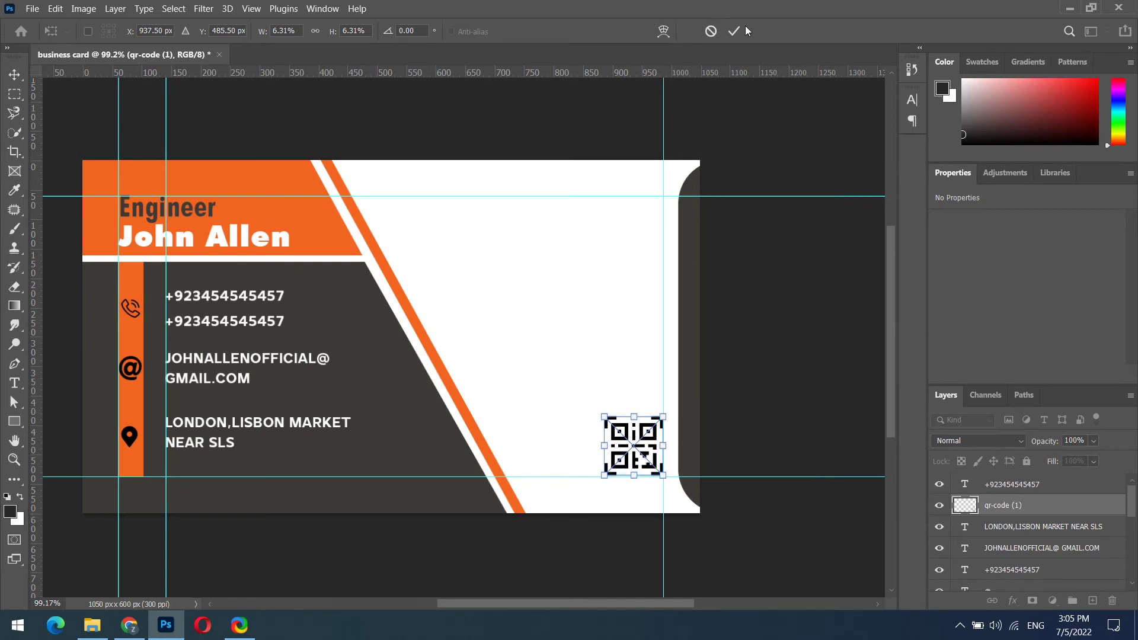
pyautogui.click(734, 30)
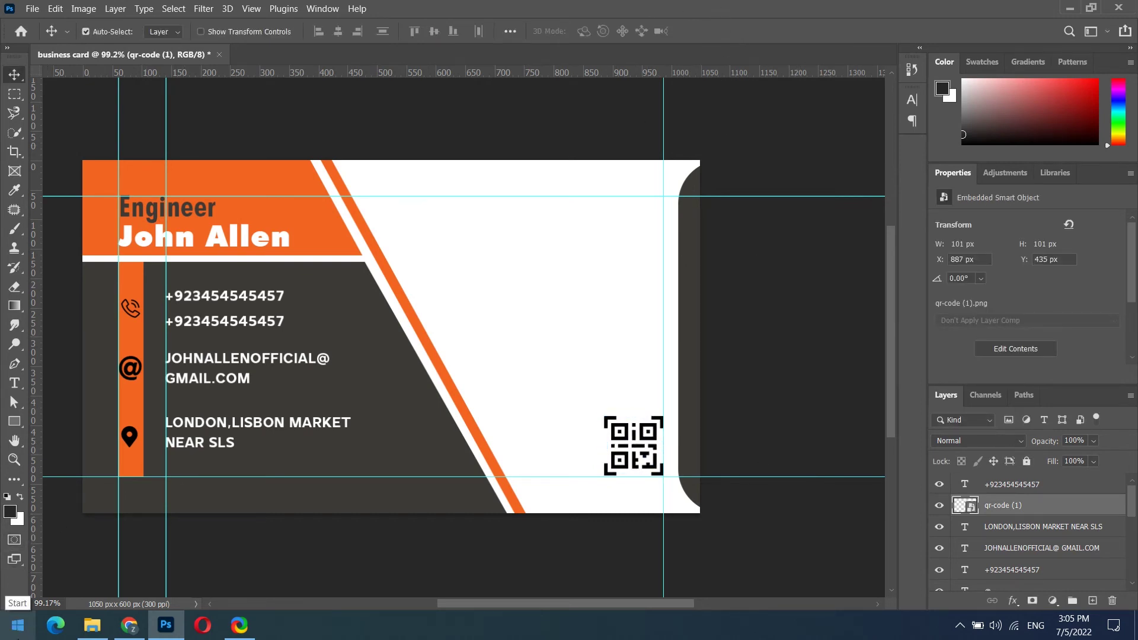
pyautogui.click(92, 625)
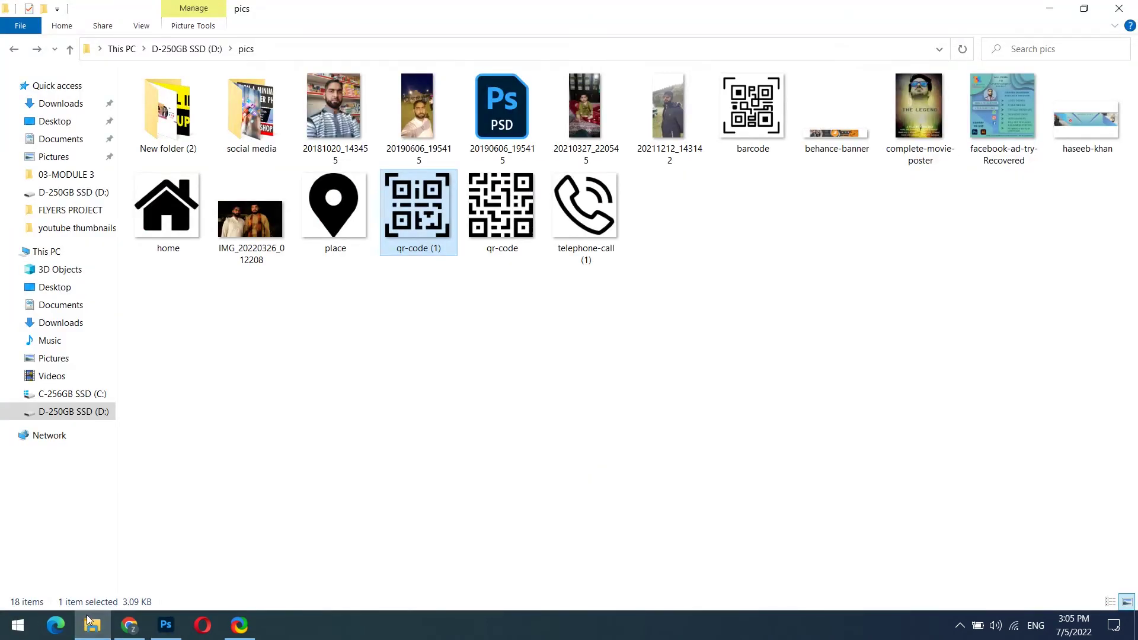
# - Browse the social media, FLYER DESIGN and youtube thumbnails folders looking for the logo
pyautogui.doubleClick(251, 109)
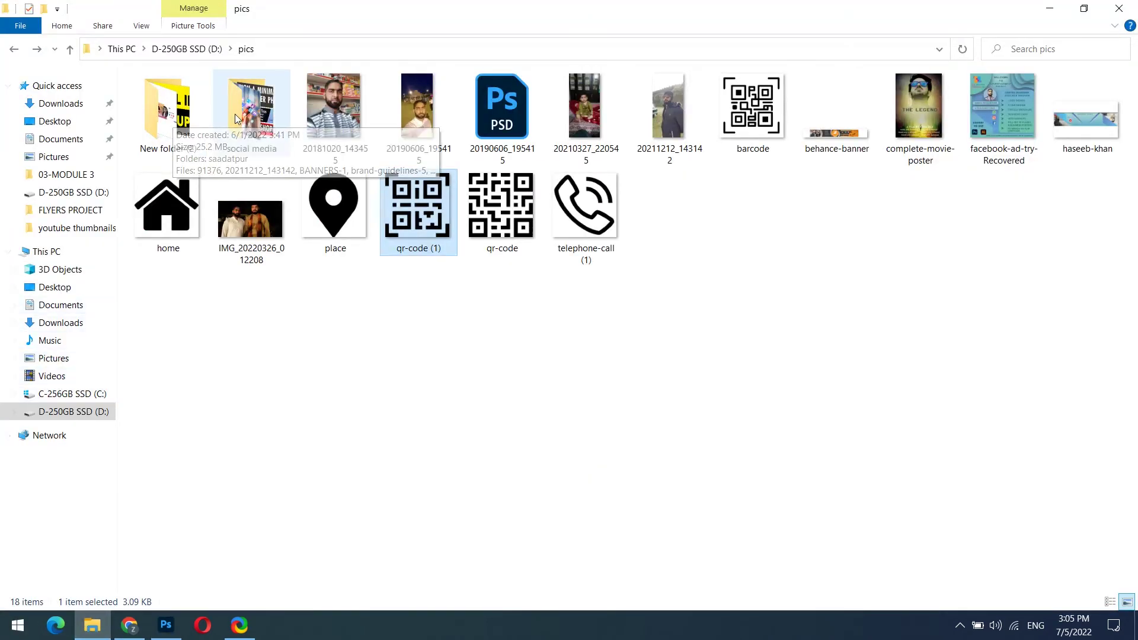
pyautogui.doubleClick(258, 118)
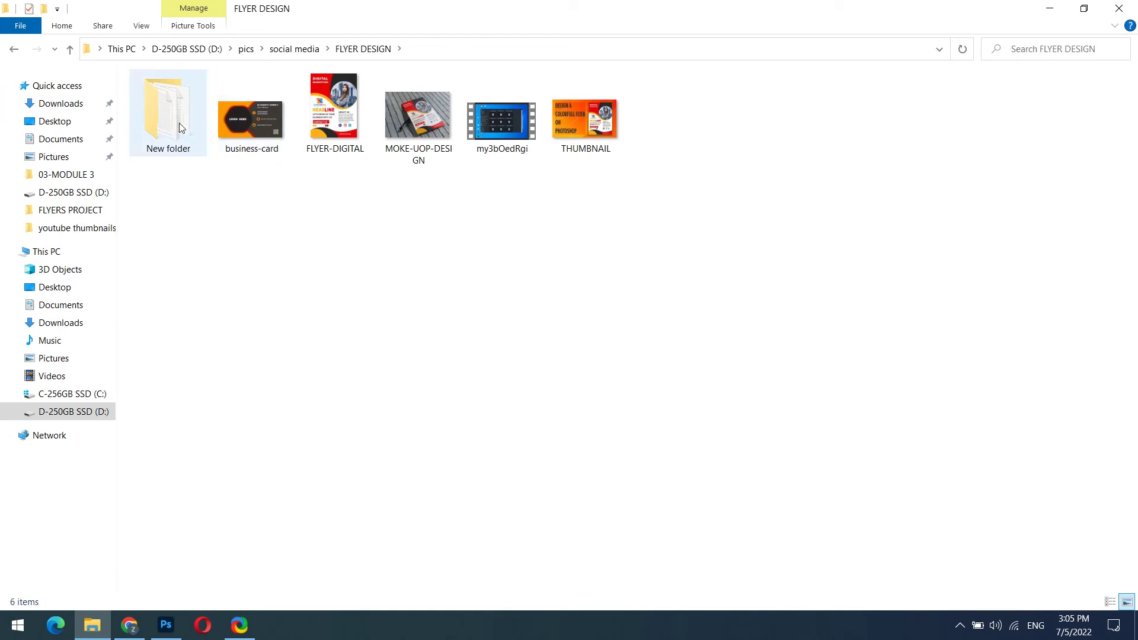
pyautogui.click(13, 49)
pyautogui.doubleClick(336, 112)
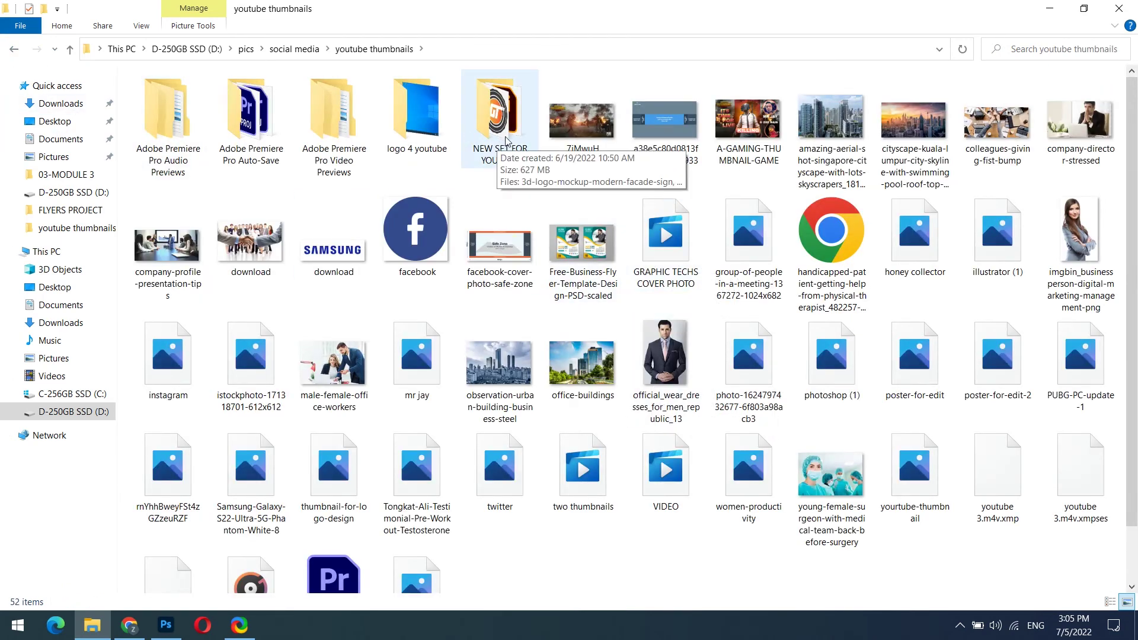
pyautogui.doubleClick(465, 130)
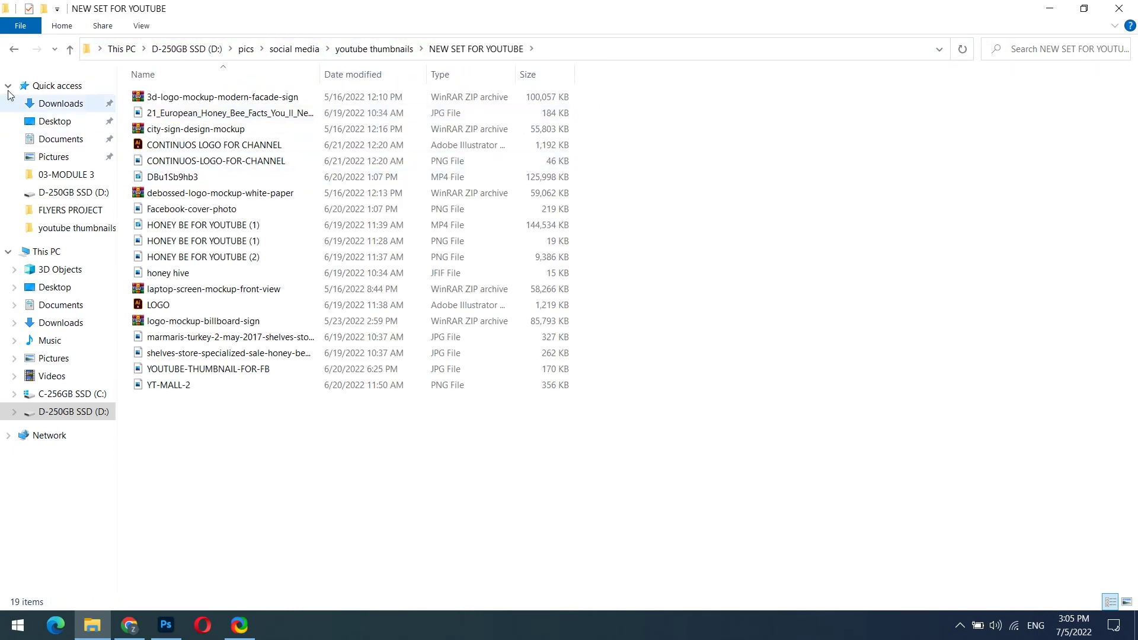
pyautogui.click(14, 48)
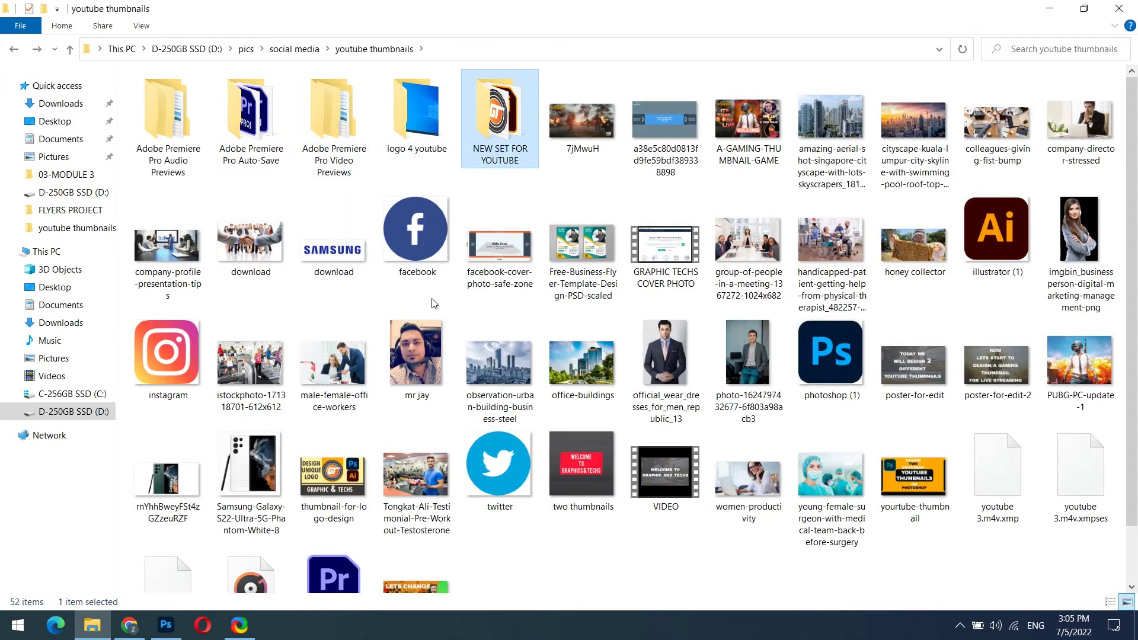
# - Open New folder (3) on the D: drive and drag the customer-care logo onto the card
pyautogui.click(23, 54)
pyautogui.click(24, 54)
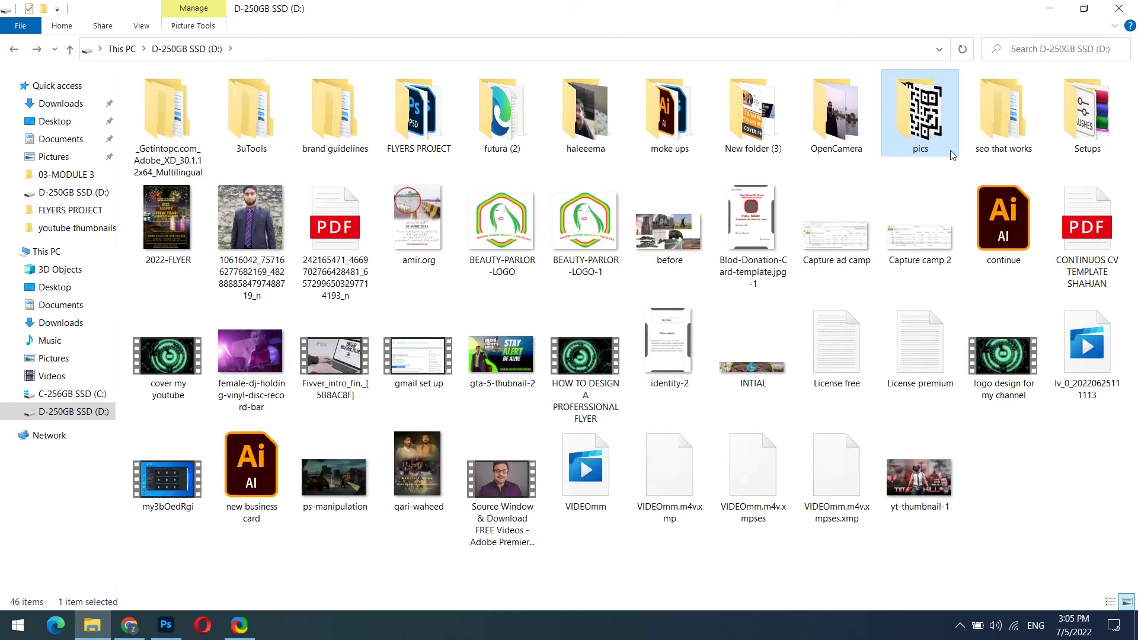
pyautogui.doubleClick(744, 141)
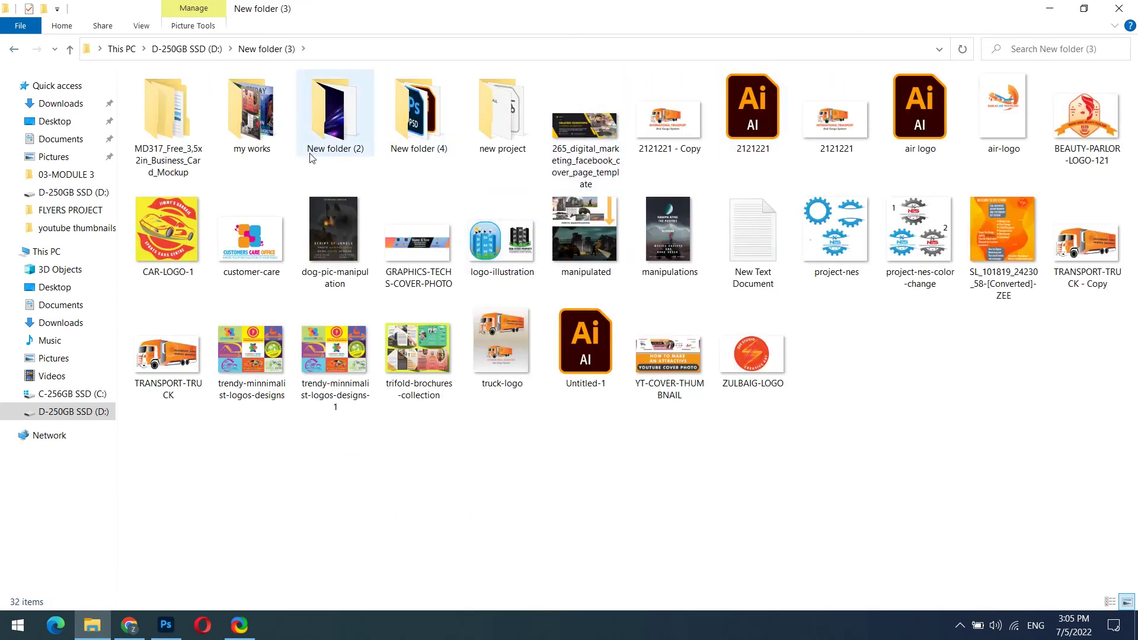
pyautogui.click(251, 237)
pyautogui.moveTo(252, 237)
pyautogui.mouseDown()
pyautogui.moveTo(173, 628)
pyautogui.moveTo(528, 305)
pyautogui.mouseUp()
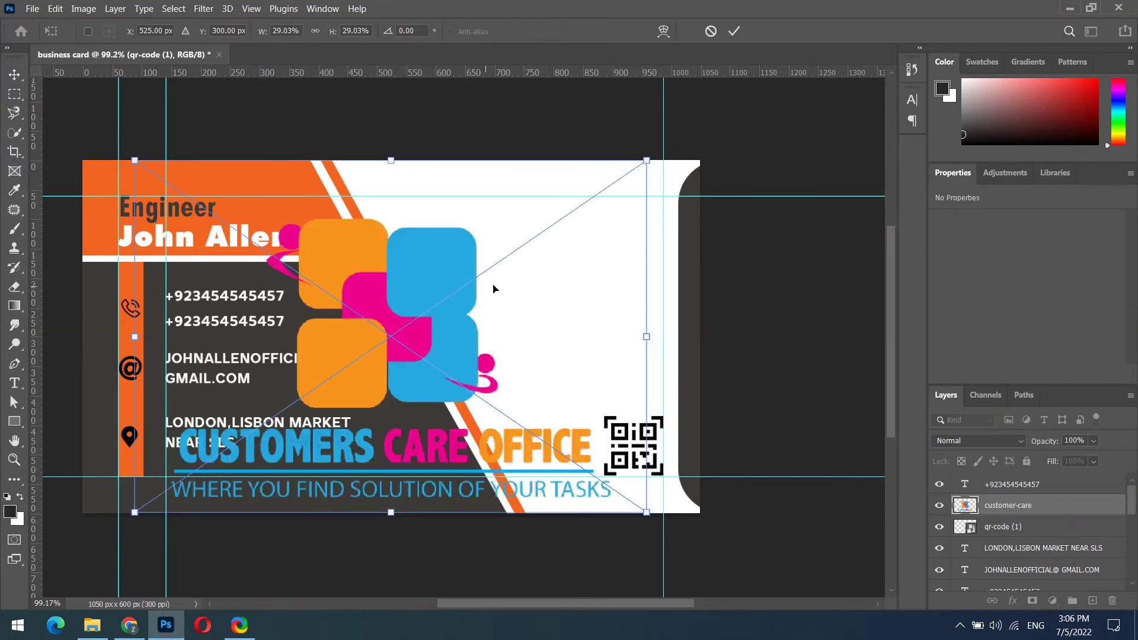
# - Scale the customer-care logo to about 10% (268 x 169 px) and set it just above the QR code
pyautogui.moveTo(142, 508); pyautogui.dragTo(468, 284)
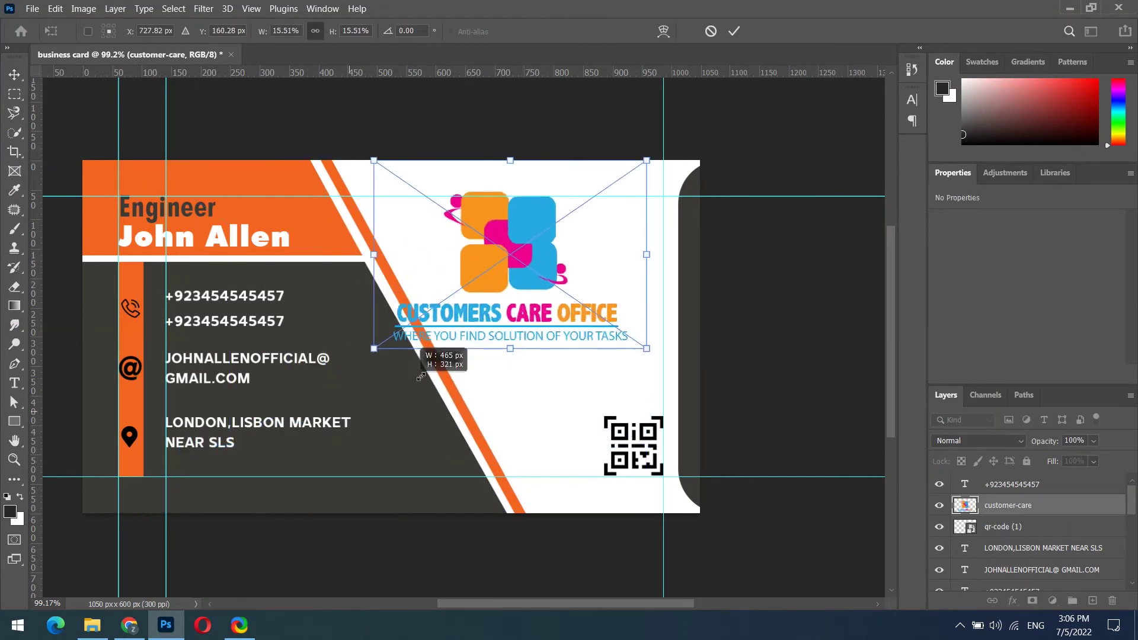
pyautogui.moveTo(560, 221); pyautogui.dragTo(547, 277)
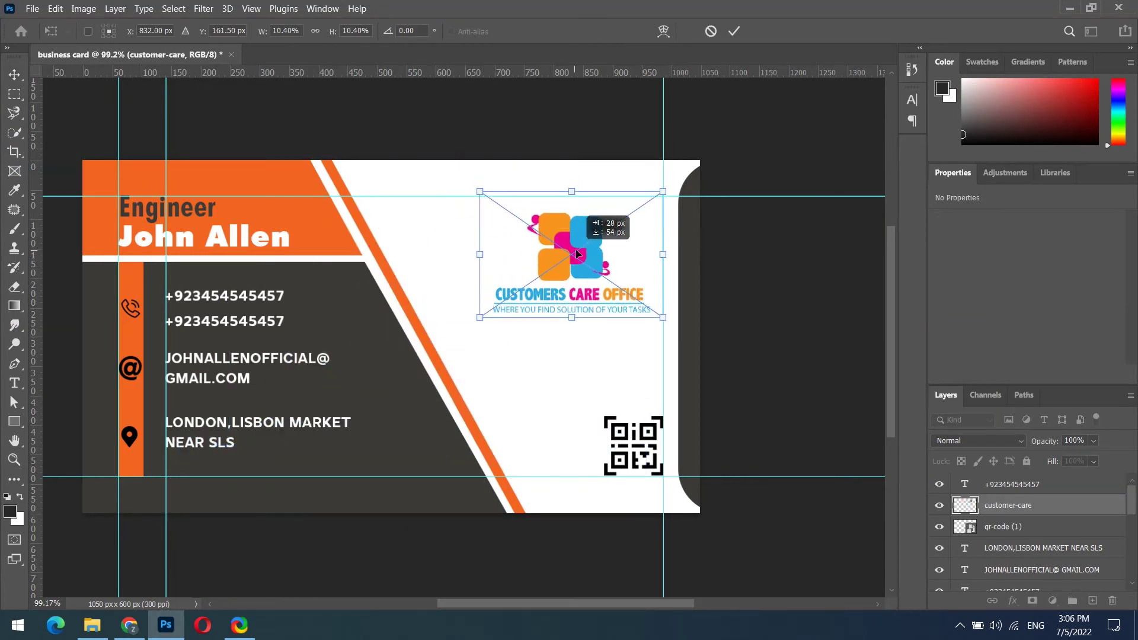
pyautogui.click(733, 32)
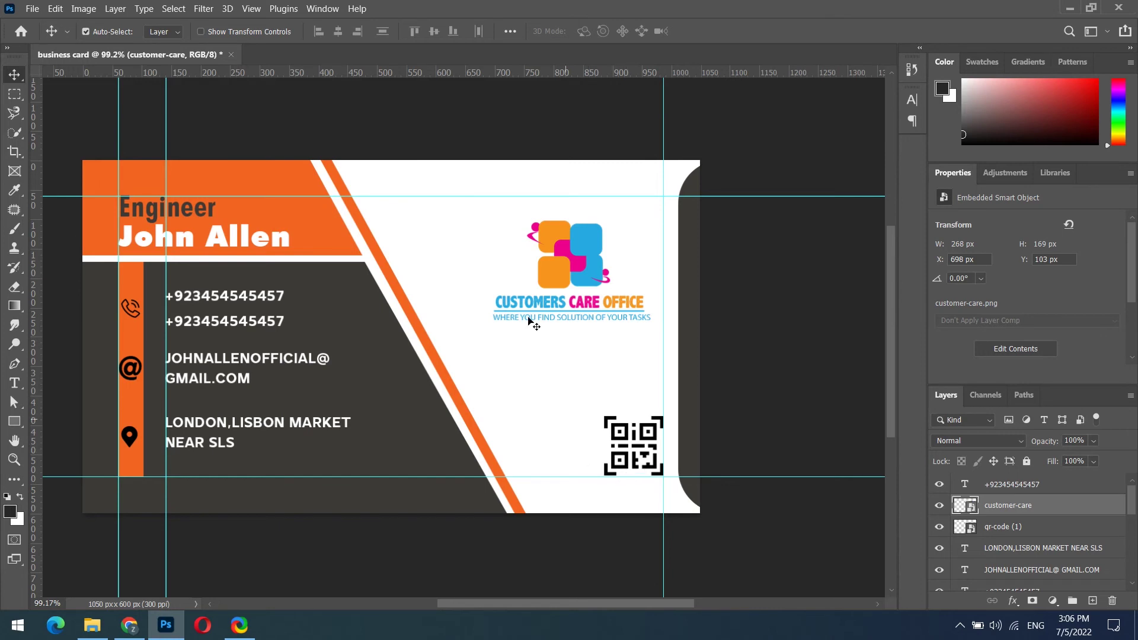
pyautogui.moveTo(563, 266); pyautogui.dragTo(551, 322)
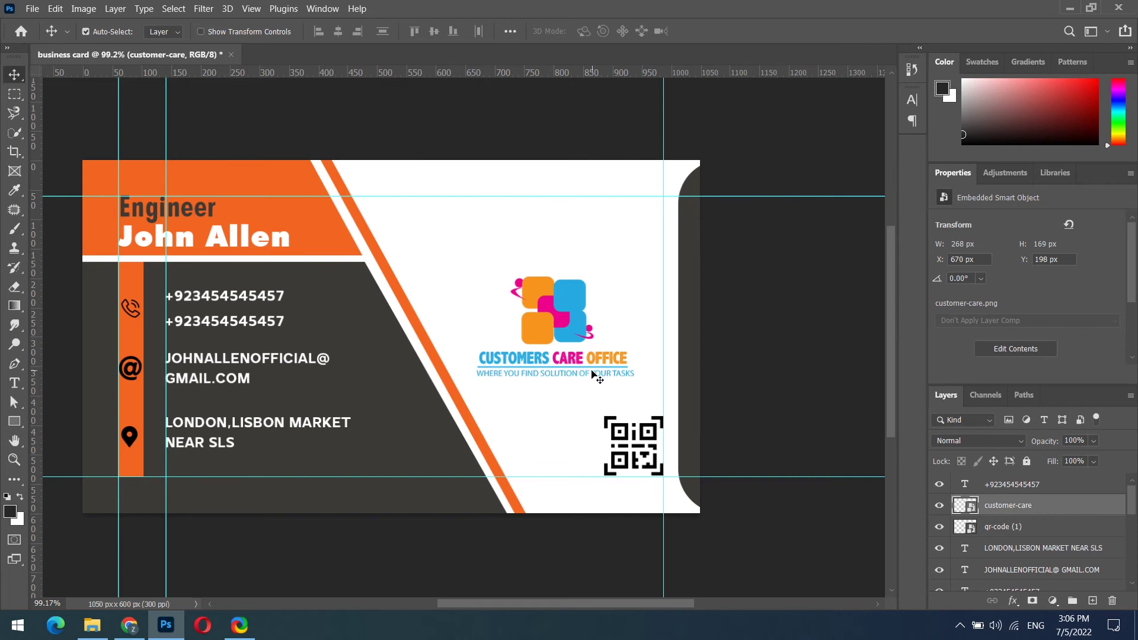
pyautogui.scroll(-2, 593, 373)
pyautogui.scroll(2, 592, 364)
pyautogui.scroll(-1, 591, 351)
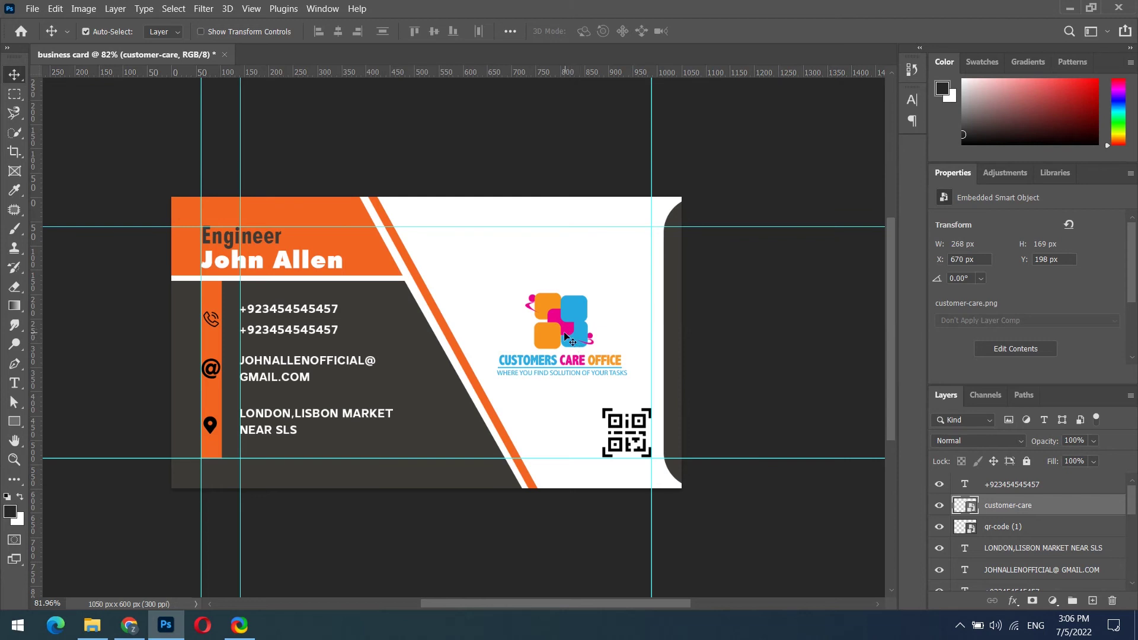
pyautogui.scroll(-1, 560, 330)
pyautogui.scroll(-1, 560, 329)
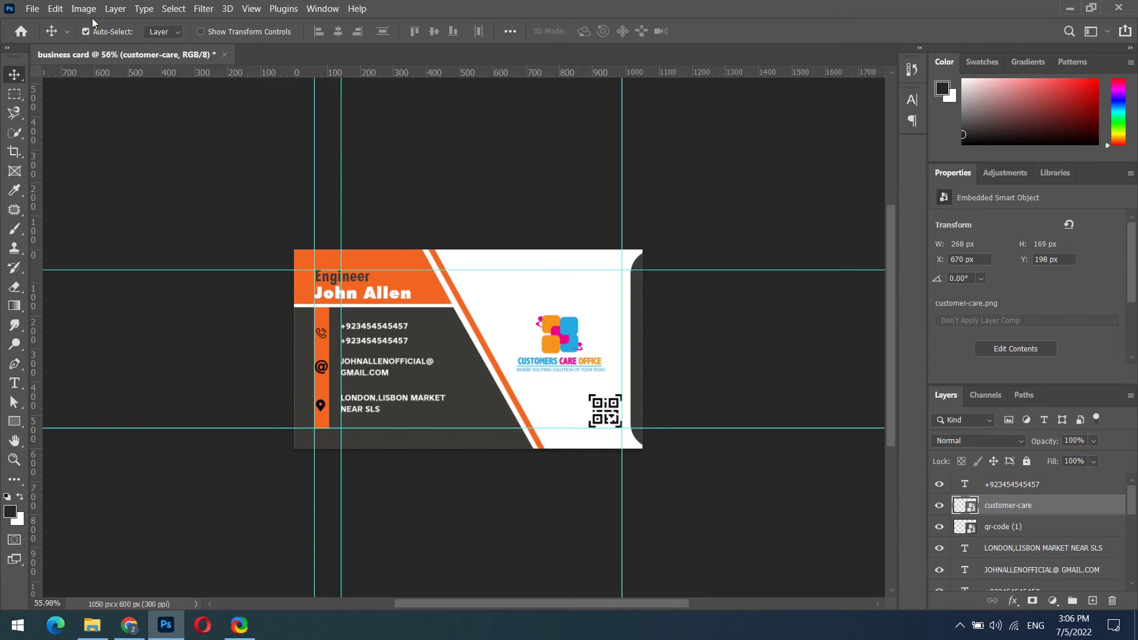
# - Export the card via Save for Web as a JPEG named business-card on the Desktop
pyautogui.click(55, 8)
pyautogui.moveTo(31, 8)
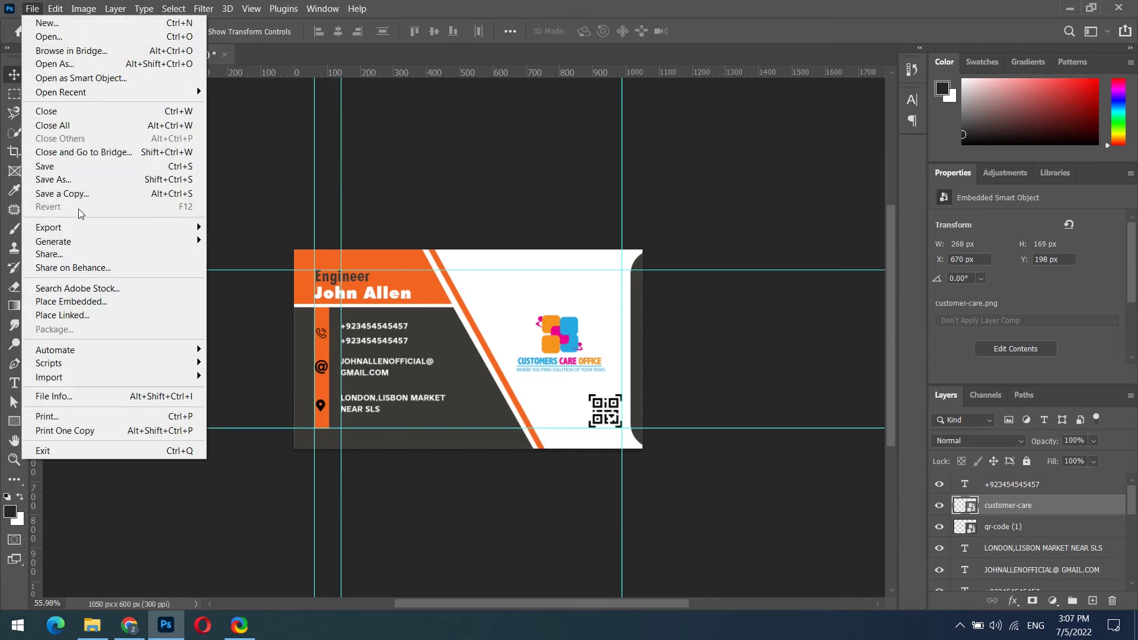
pyautogui.moveTo(48, 227)
pyautogui.click(299, 279)
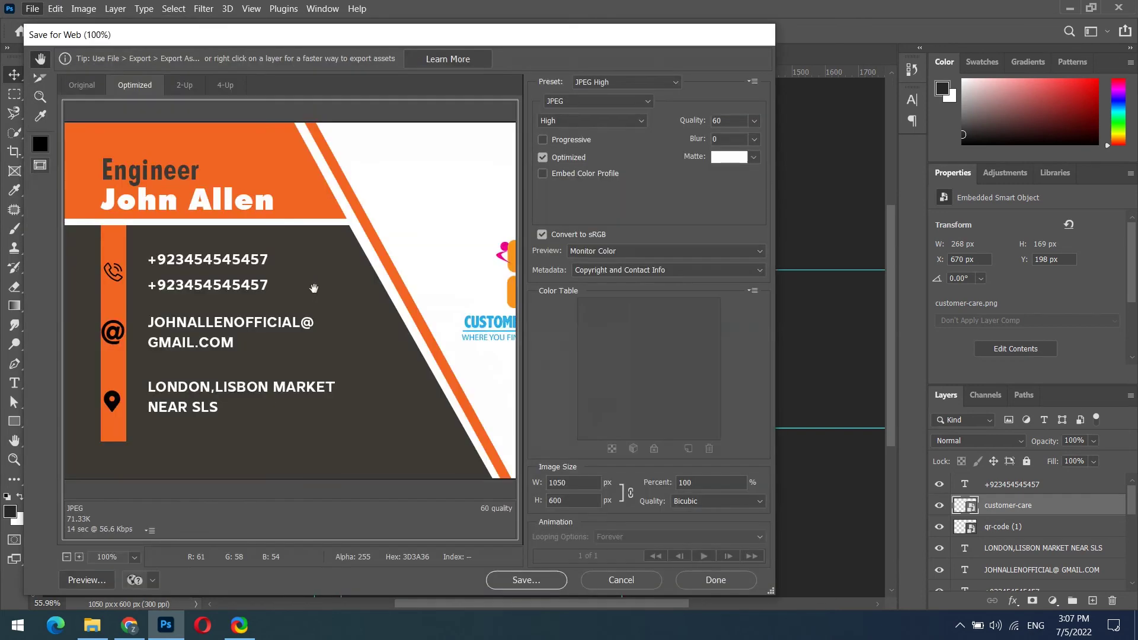
pyautogui.moveTo(483, 388); pyautogui.dragTo(314, 409)
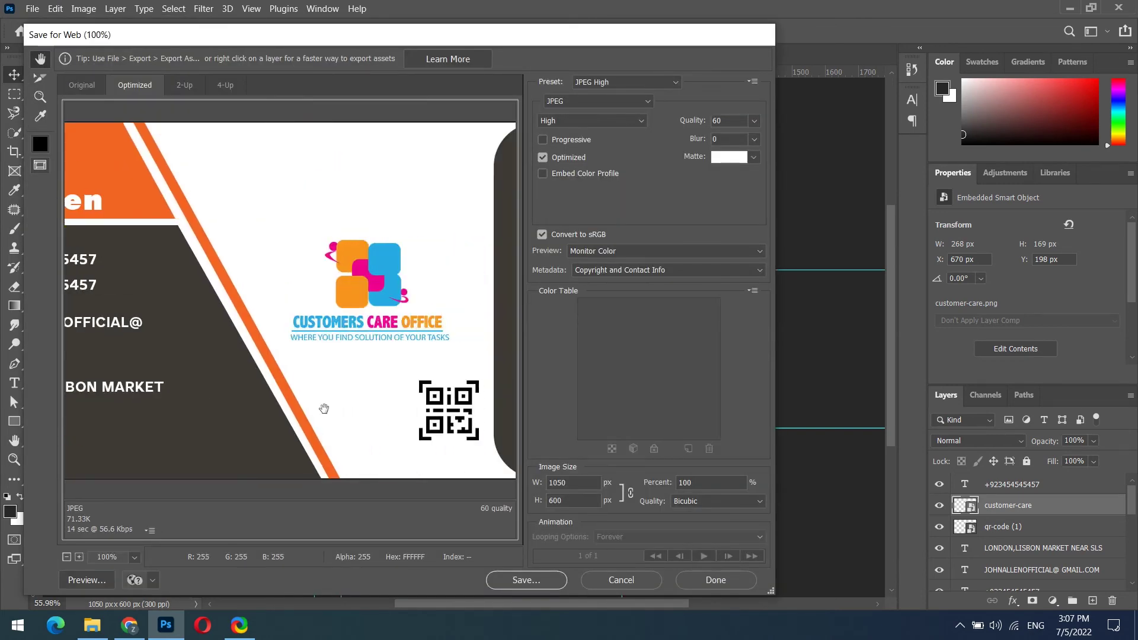
pyautogui.click(552, 585)
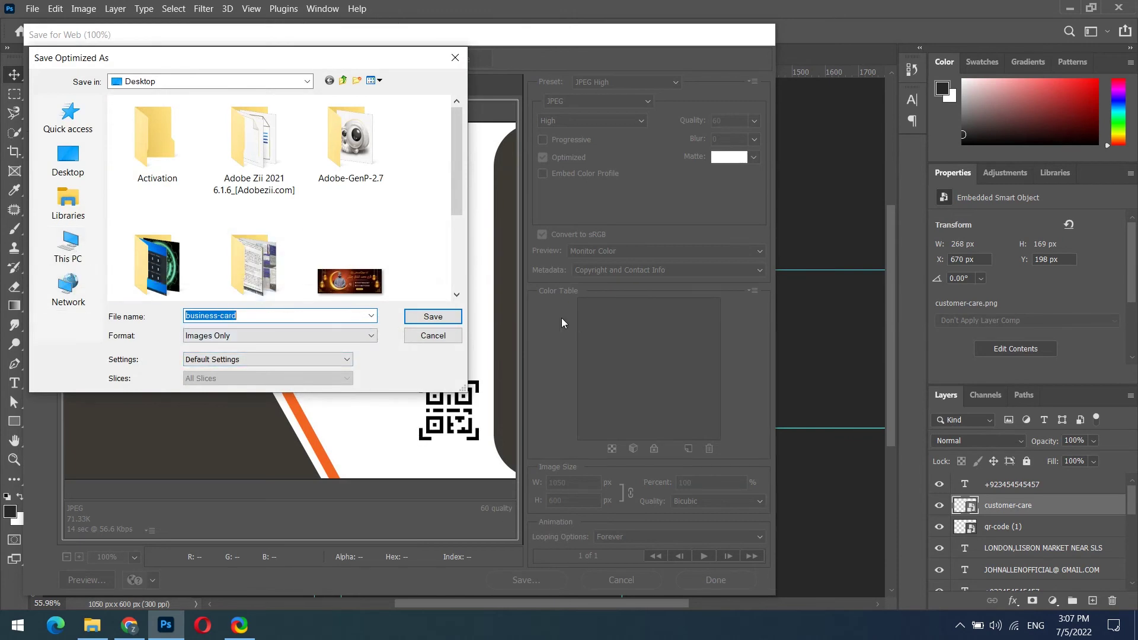
pyautogui.press('Return')
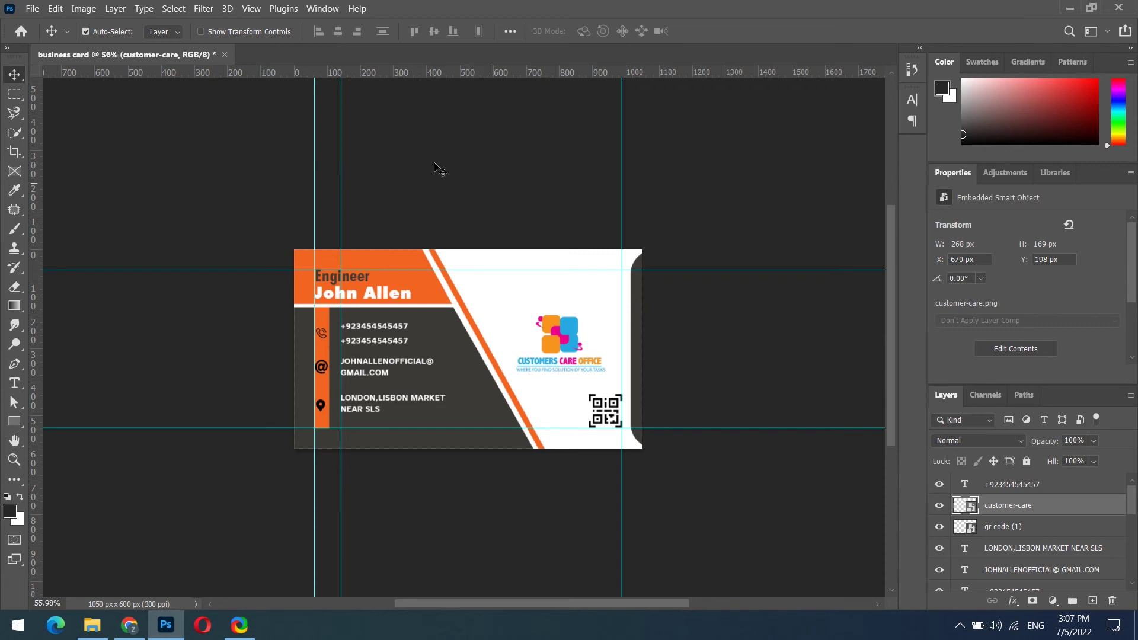
# - Close the card, saving it as a PSD in FLYERS PROJECT with 'DESIG' added to the name
pyautogui.click(223, 57)
pyautogui.click(527, 246)
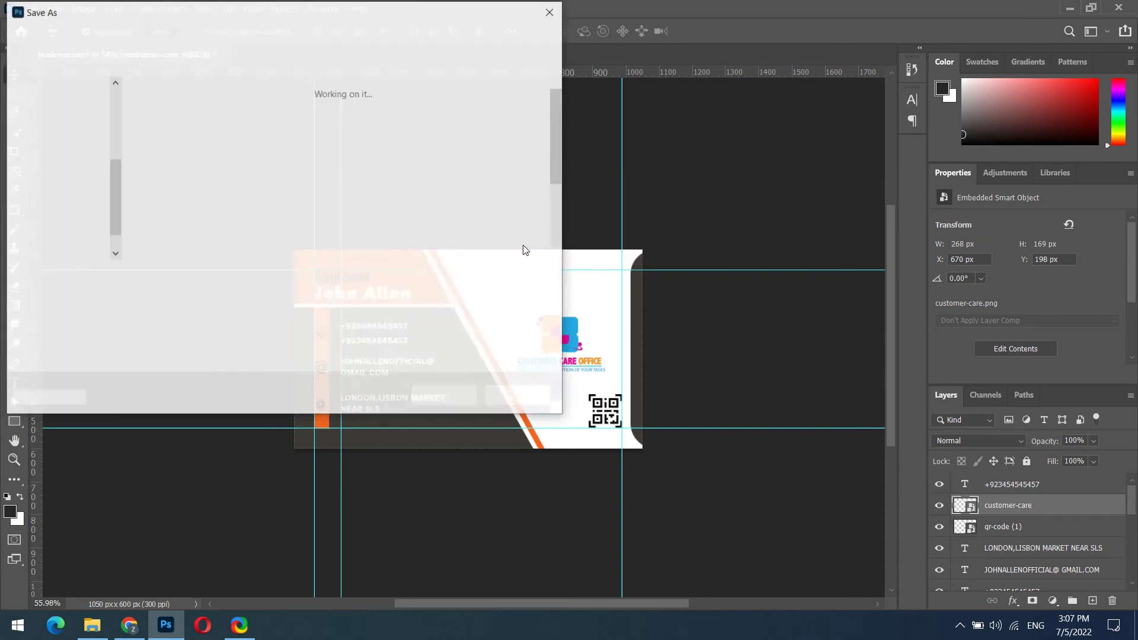
pyautogui.press('End')
pyautogui.write('D')
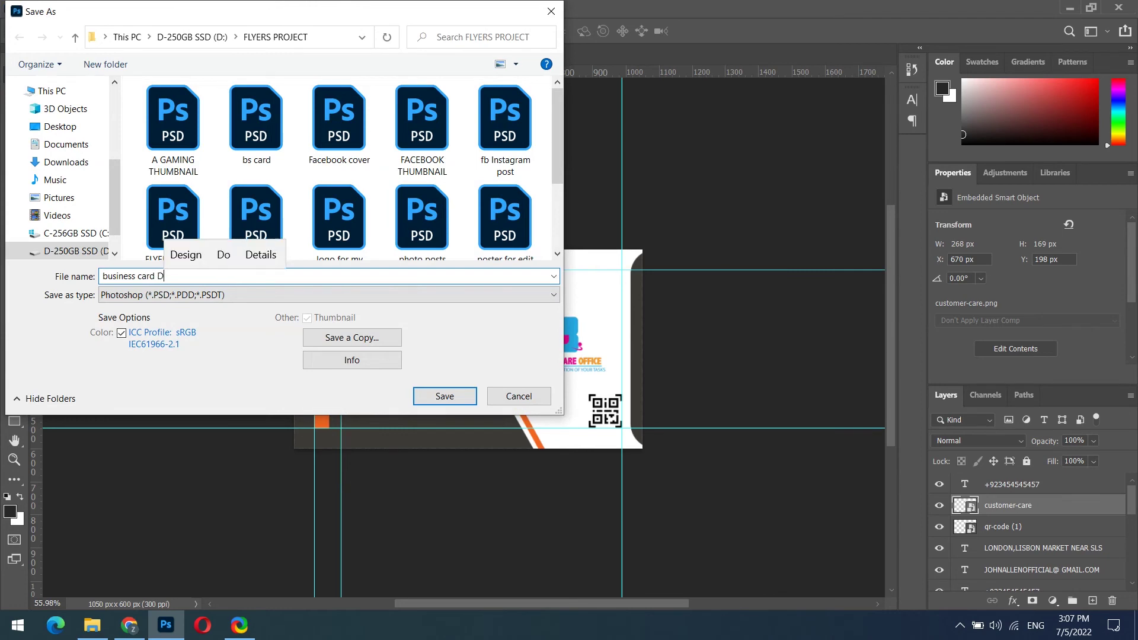
pyautogui.write('ESIGN')
pyautogui.click(445, 396)
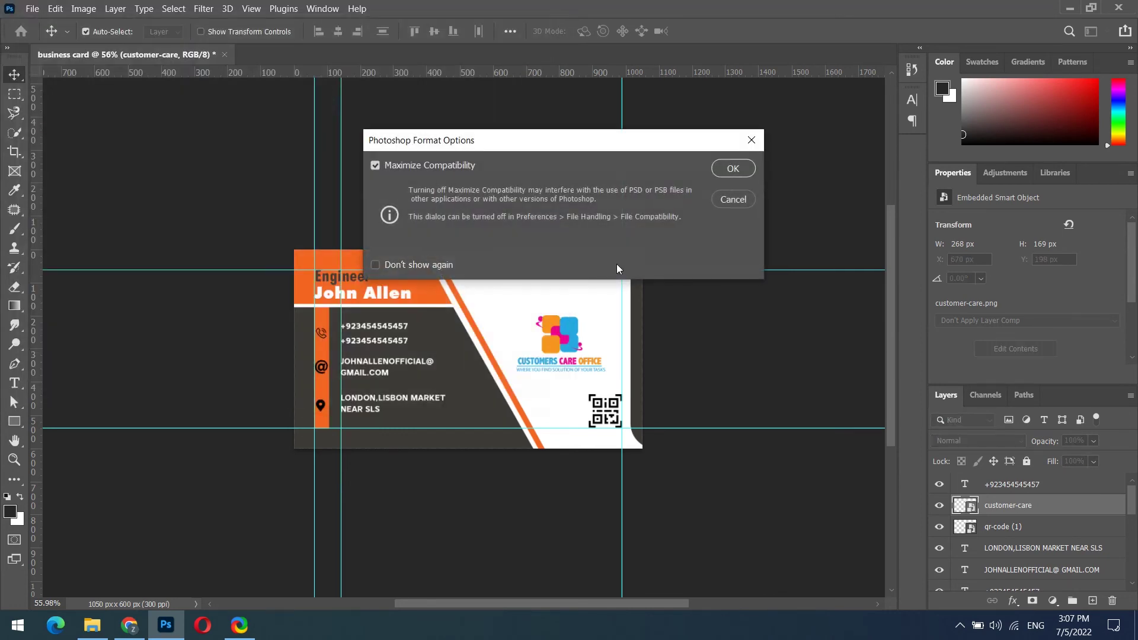
pyautogui.click(726, 170)
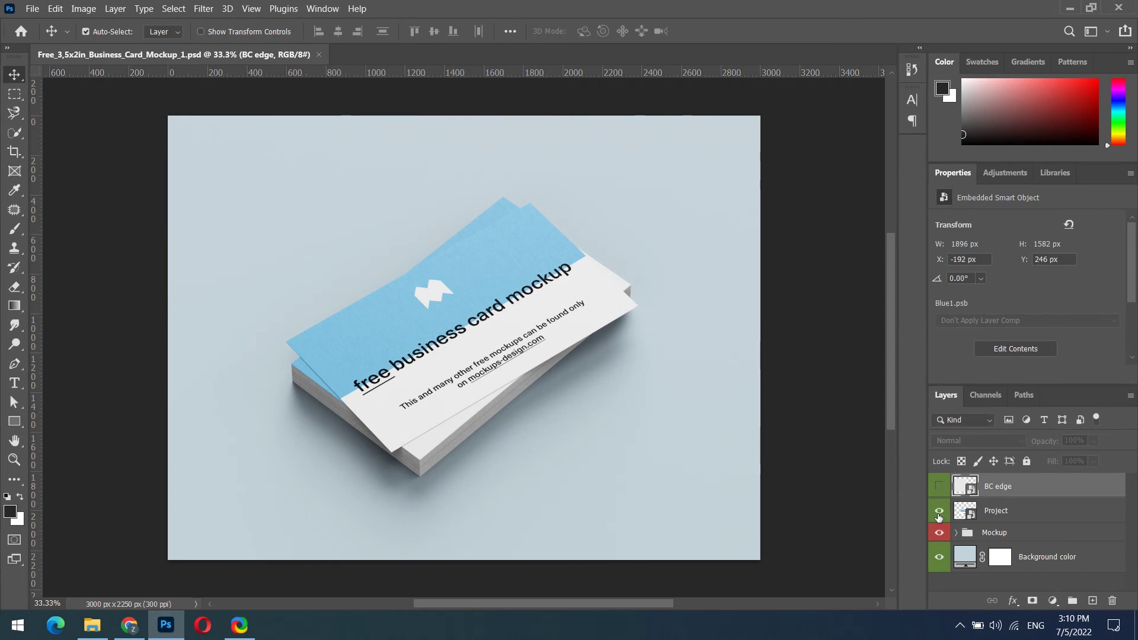
# - Place business-card.jpg into the mockup's Project smart object and save the smart object
pyautogui.click(940, 513)
pyautogui.doubleClick(965, 510)
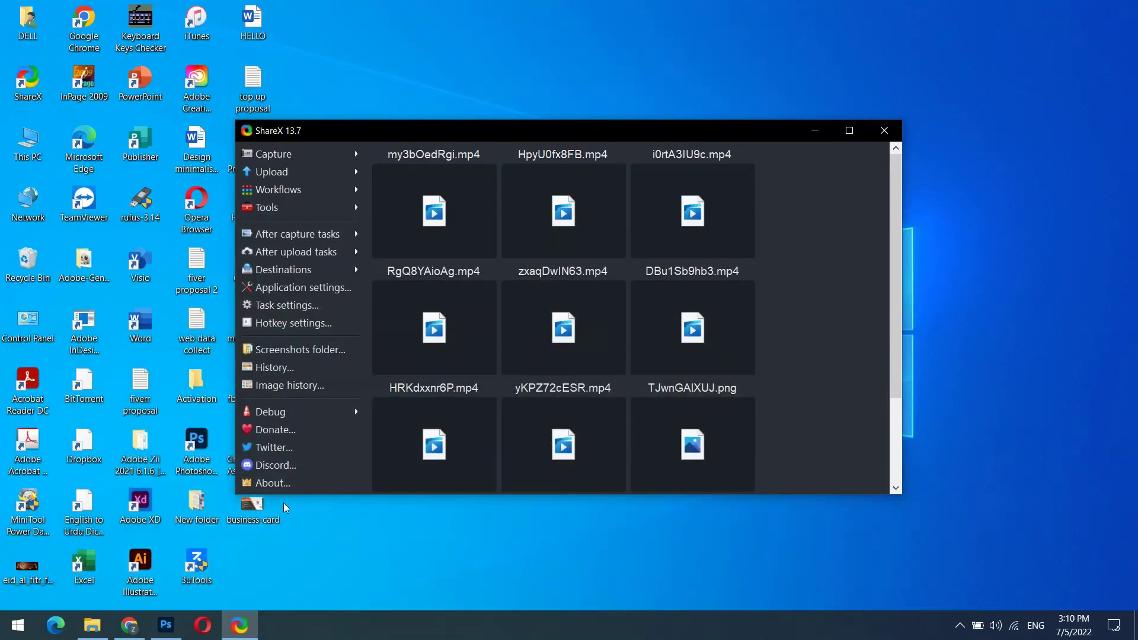
pyautogui.moveTo(285, 507); pyautogui.dragTo(486, 340)
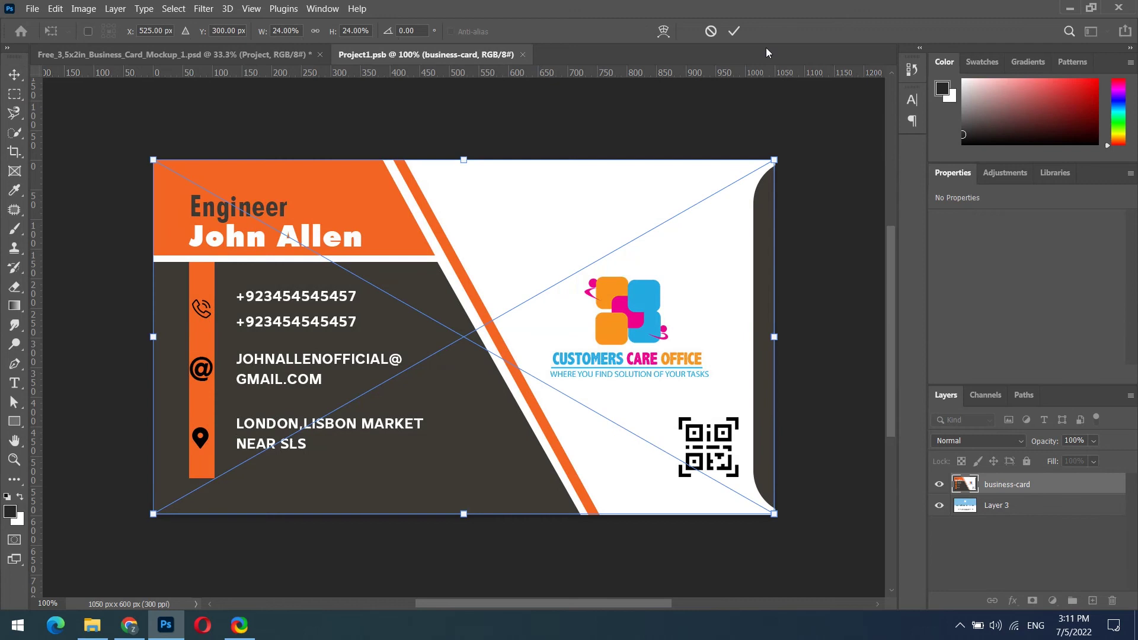
pyautogui.click(730, 33)
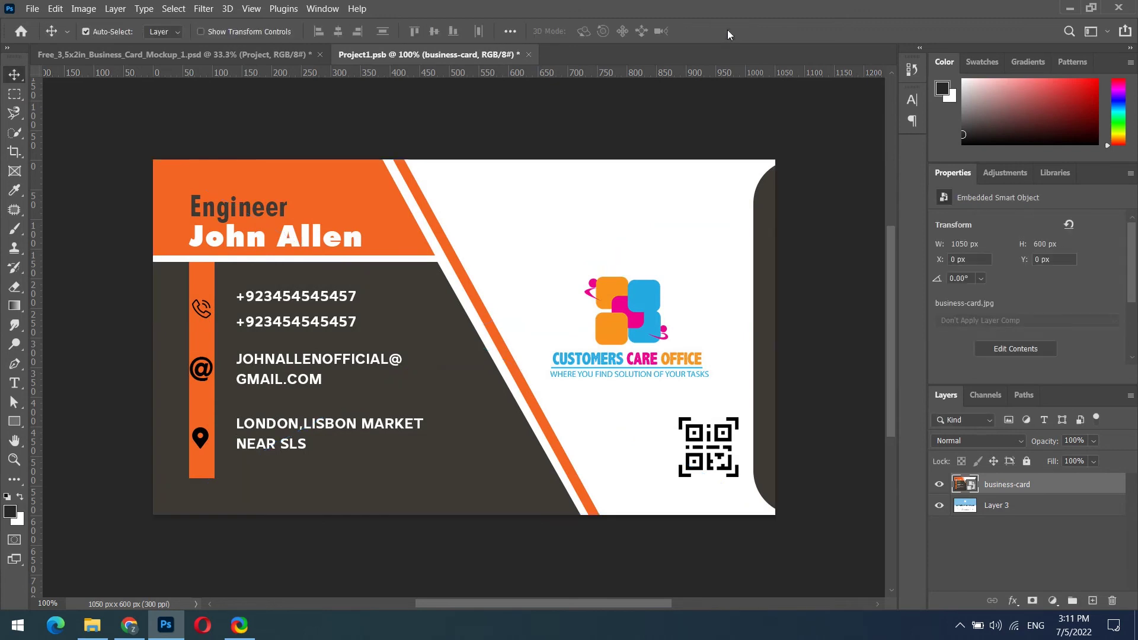
pyautogui.click(528, 54)
pyautogui.click(537, 244)
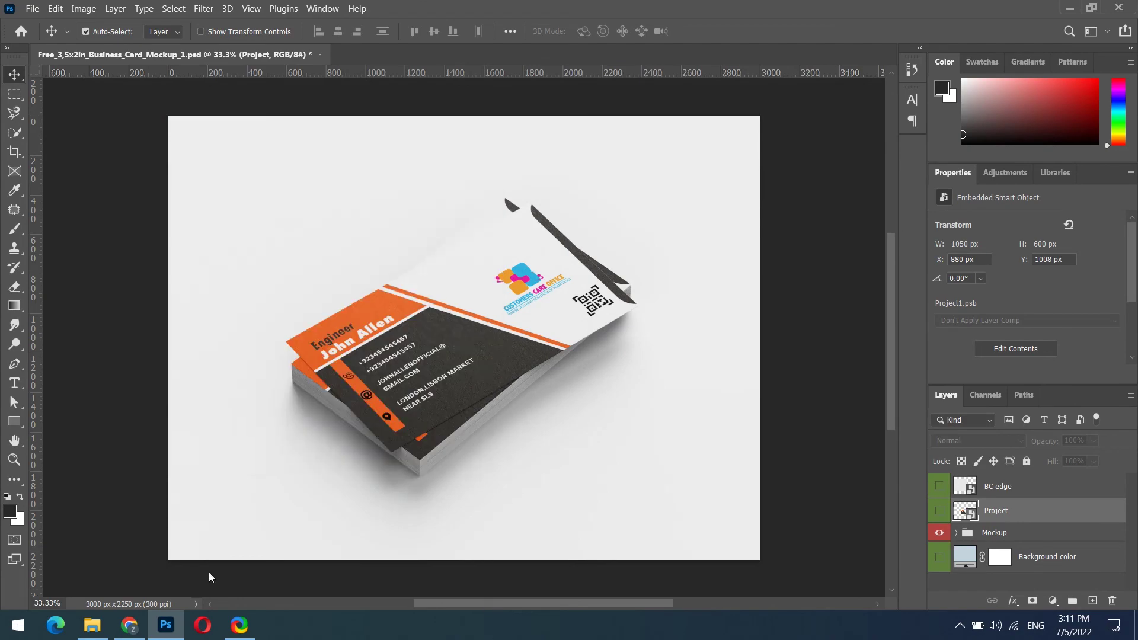
# - Add the city skyline photo behind the card stack and hide the mockup's Background group
pyautogui.click(91, 625)
pyautogui.moveTo(166, 231)
pyautogui.mouseDown()
pyautogui.moveTo(1029, 516)
pyautogui.moveTo(1014, 576)
pyautogui.mouseUp()
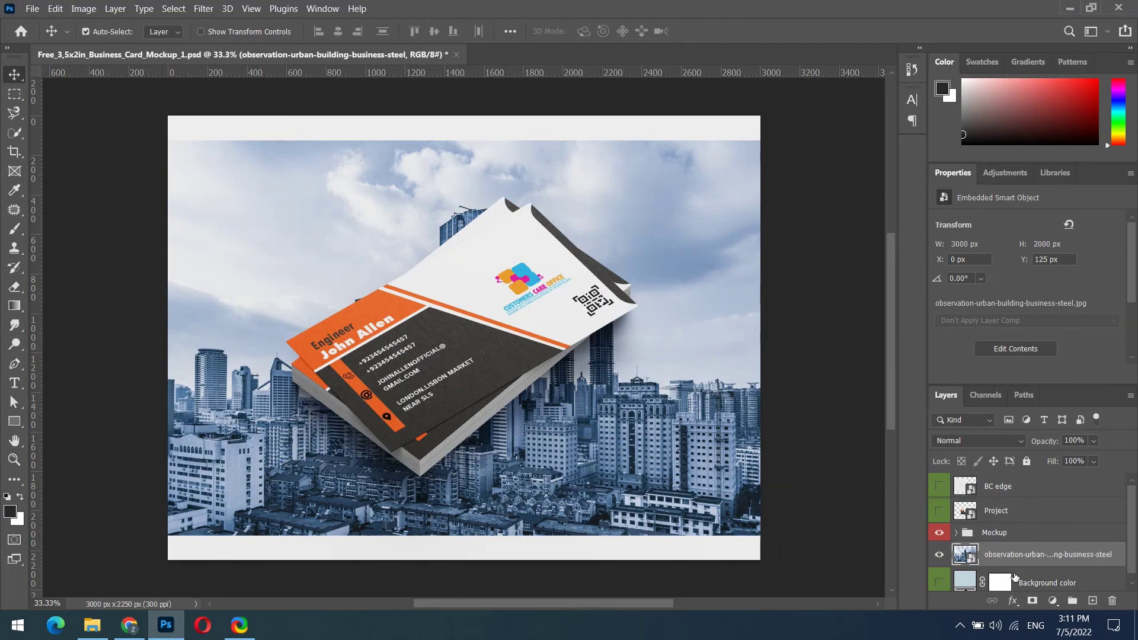
pyautogui.click(673, 474)
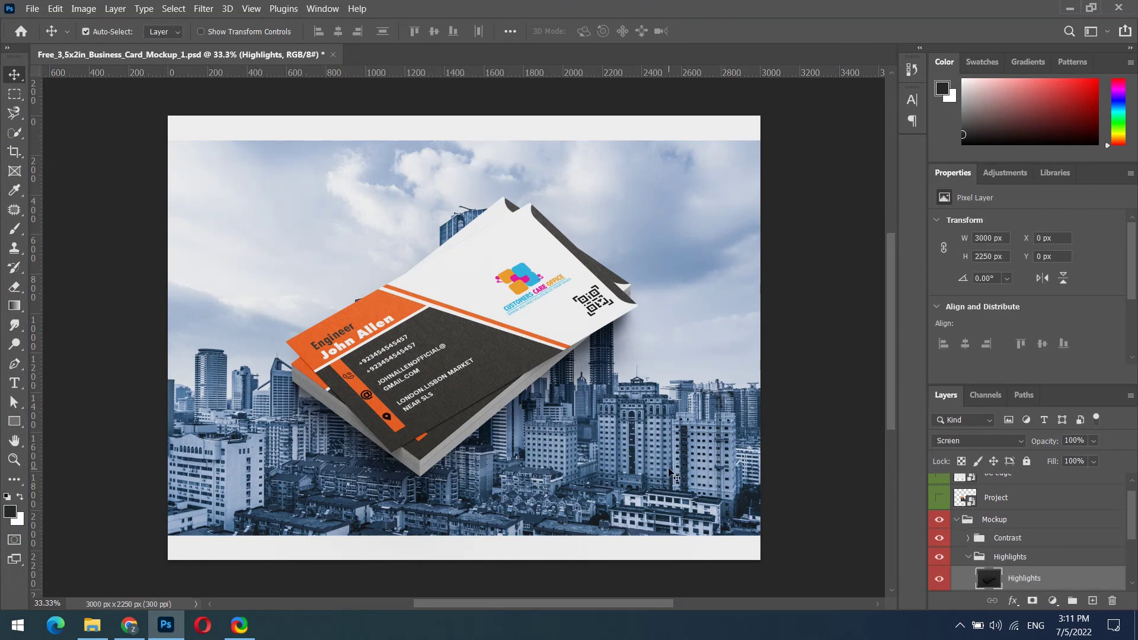
pyautogui.hotkey('ctrl', 't')
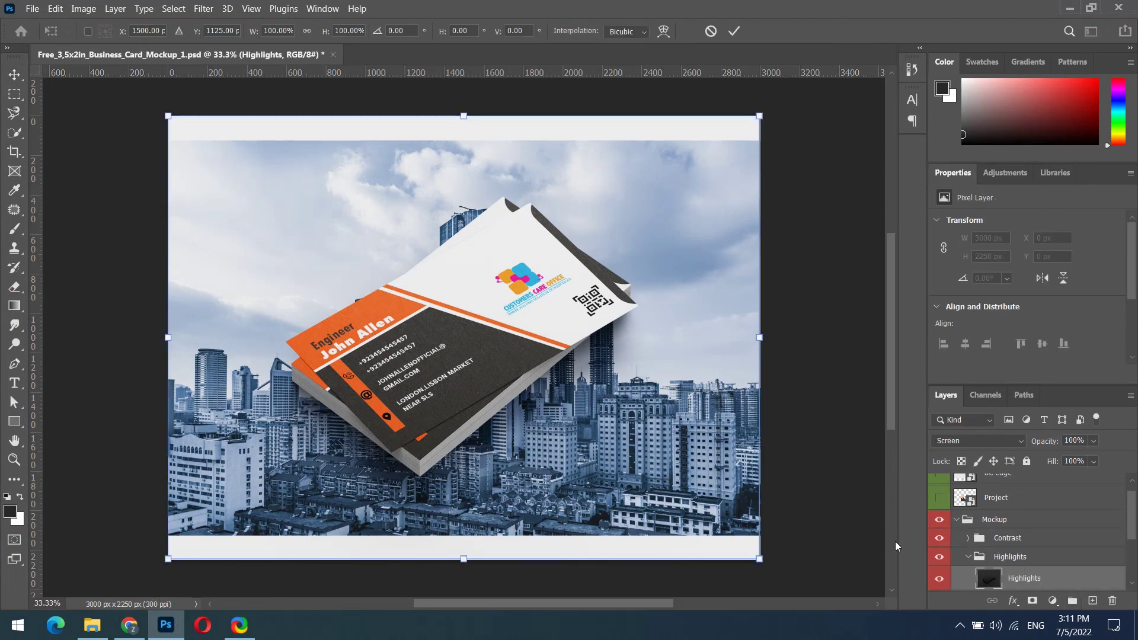
pyautogui.click(711, 31)
pyautogui.scroll(-3, 1049, 560)
pyautogui.scroll(-2, 1034, 557)
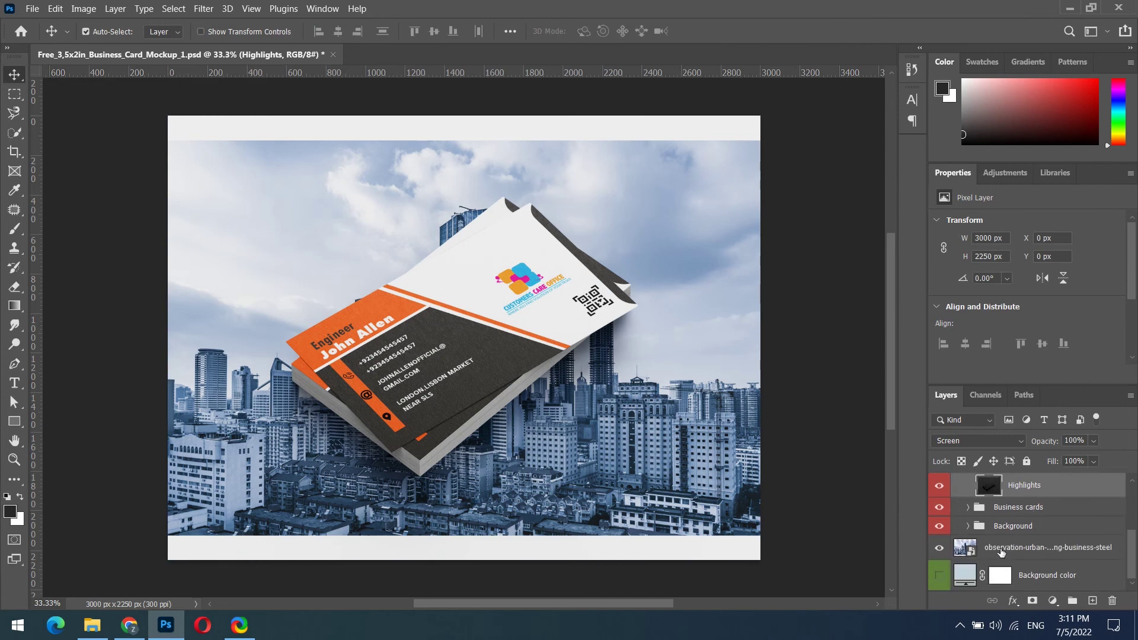
pyautogui.click(1002, 551)
pyautogui.click(940, 534)
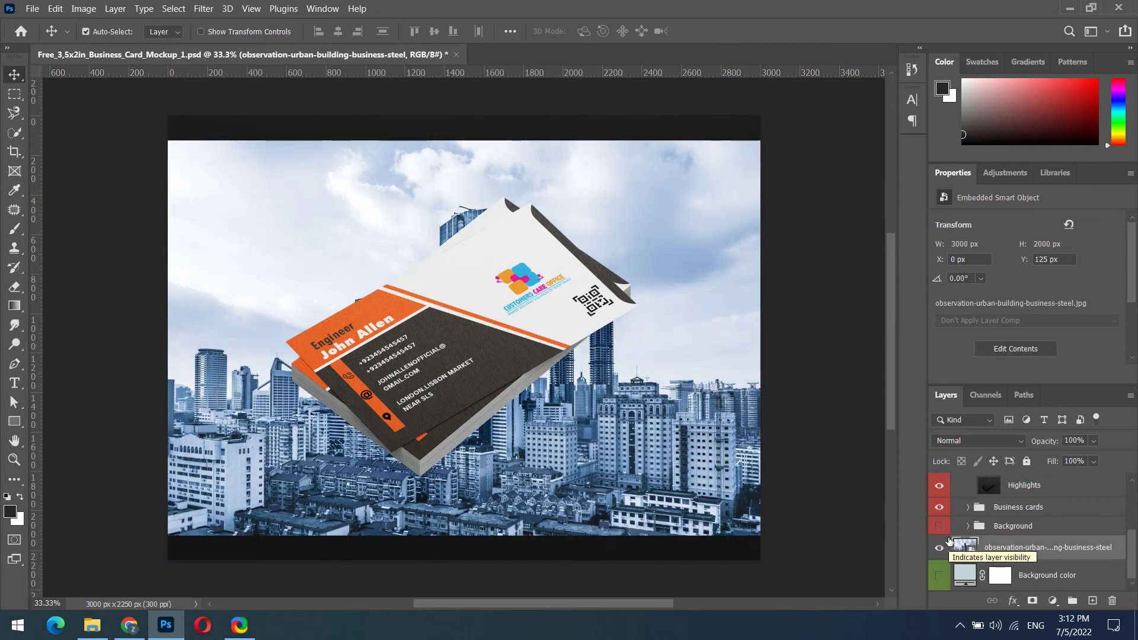
# - Blur the city photo with a Gaussian Blur of radius 4.6
pyautogui.click(203, 8)
pyautogui.moveTo(212, 186)
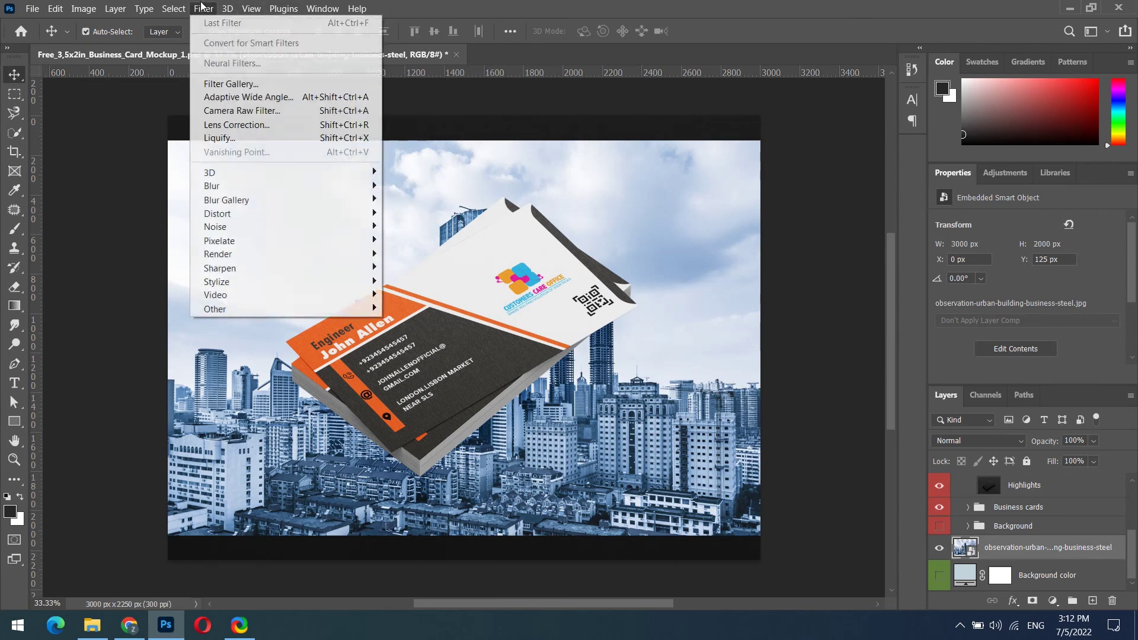
pyautogui.click(439, 201)
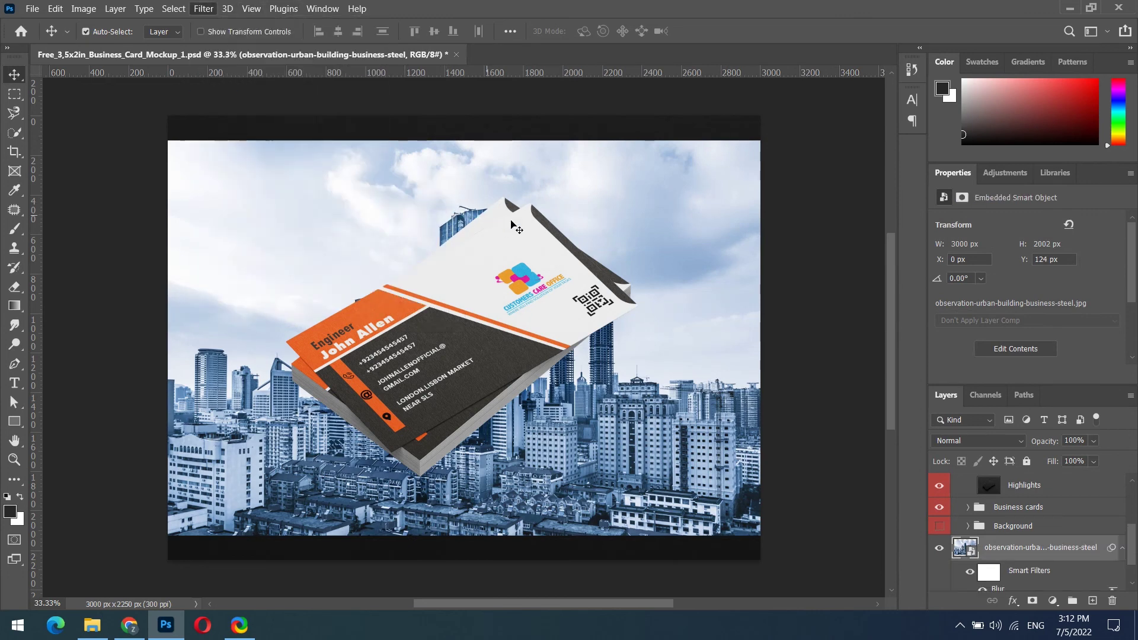
pyautogui.hotkey('ctrl', 'z')
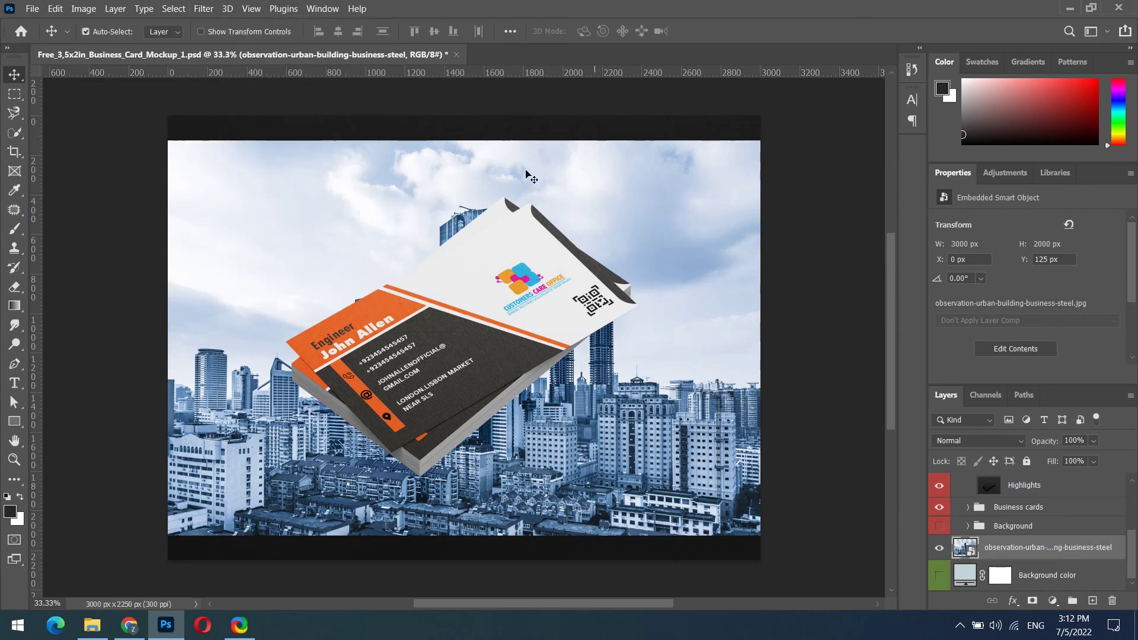
pyautogui.click(203, 8)
pyautogui.click(204, 8)
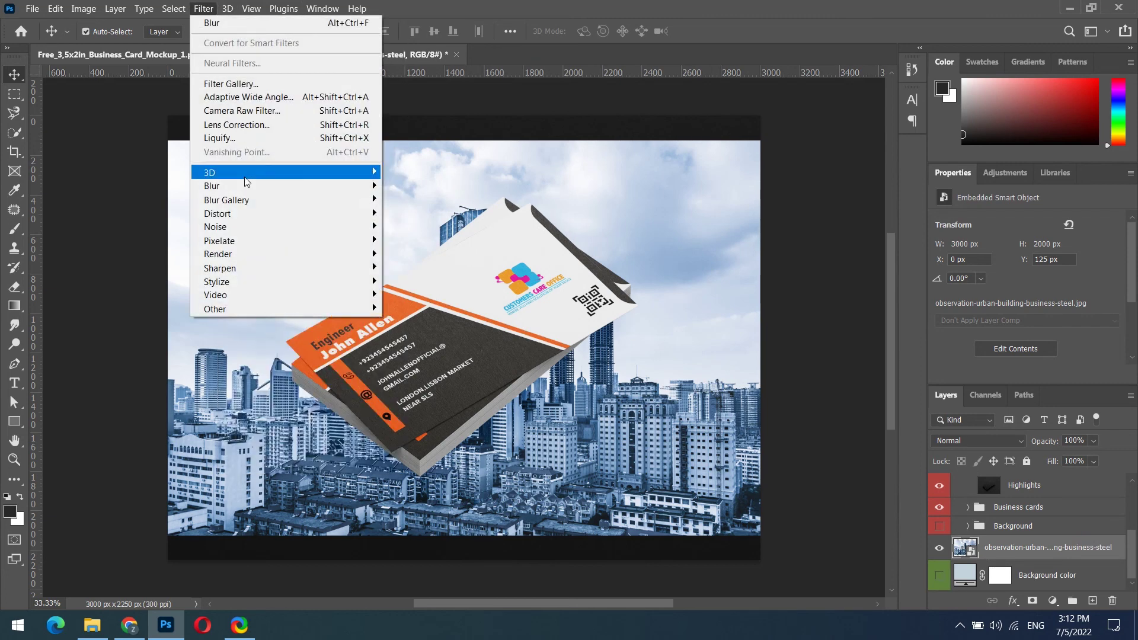
pyautogui.click(422, 240)
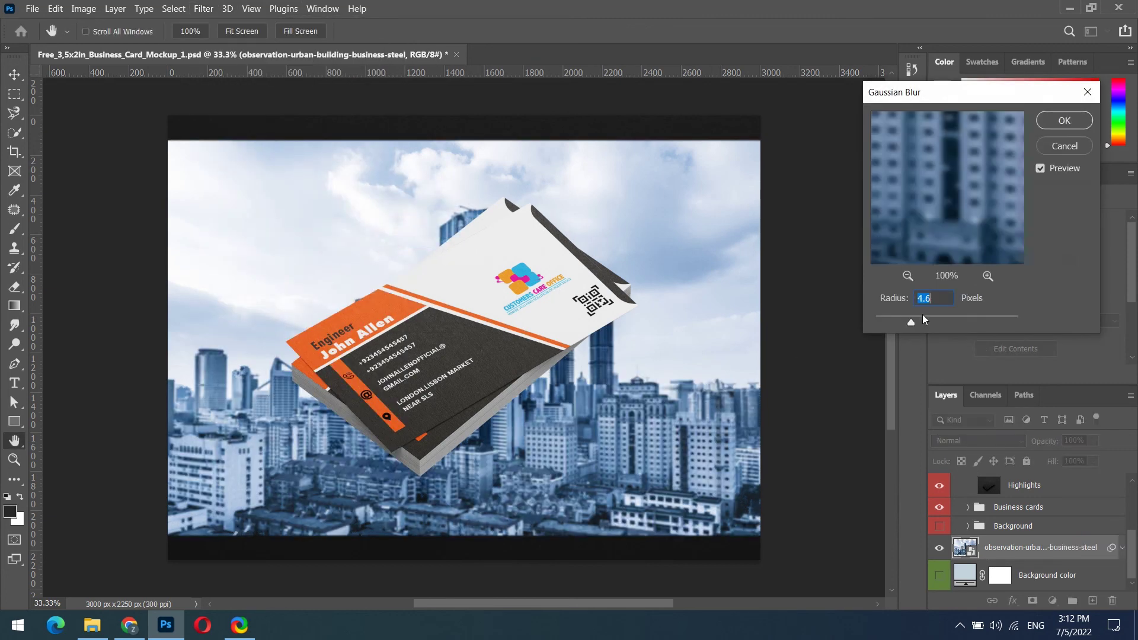
pyautogui.click(1061, 121)
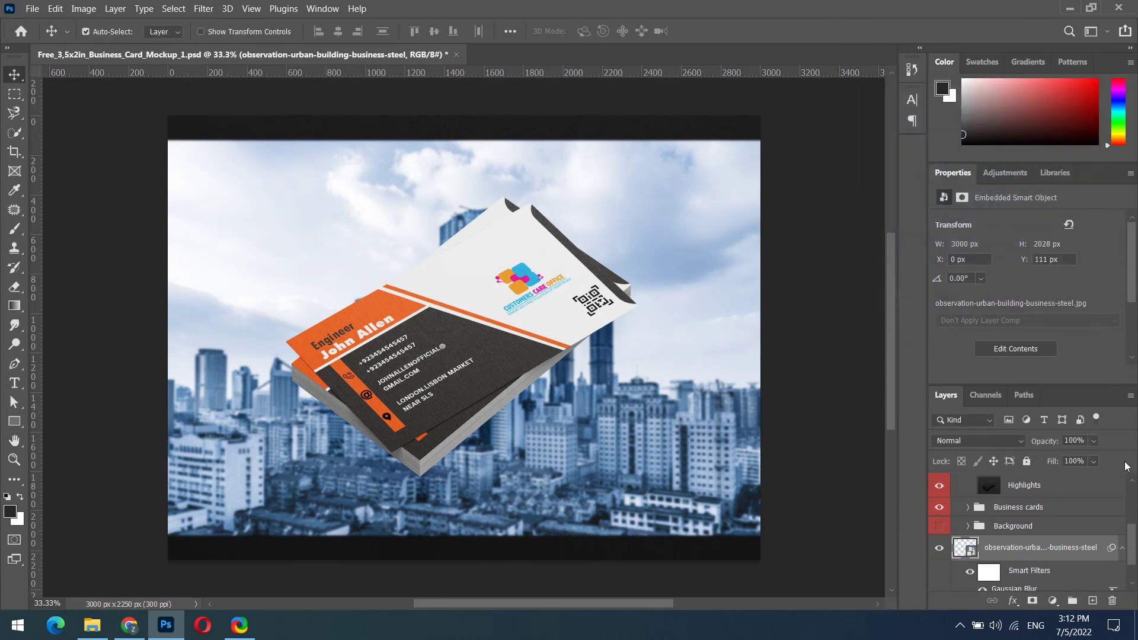
# - Darken the photo with a Levels adjustment, output levels 8–157, clipped to the photo
pyautogui.click(1052, 601)
pyautogui.click(1048, 404)
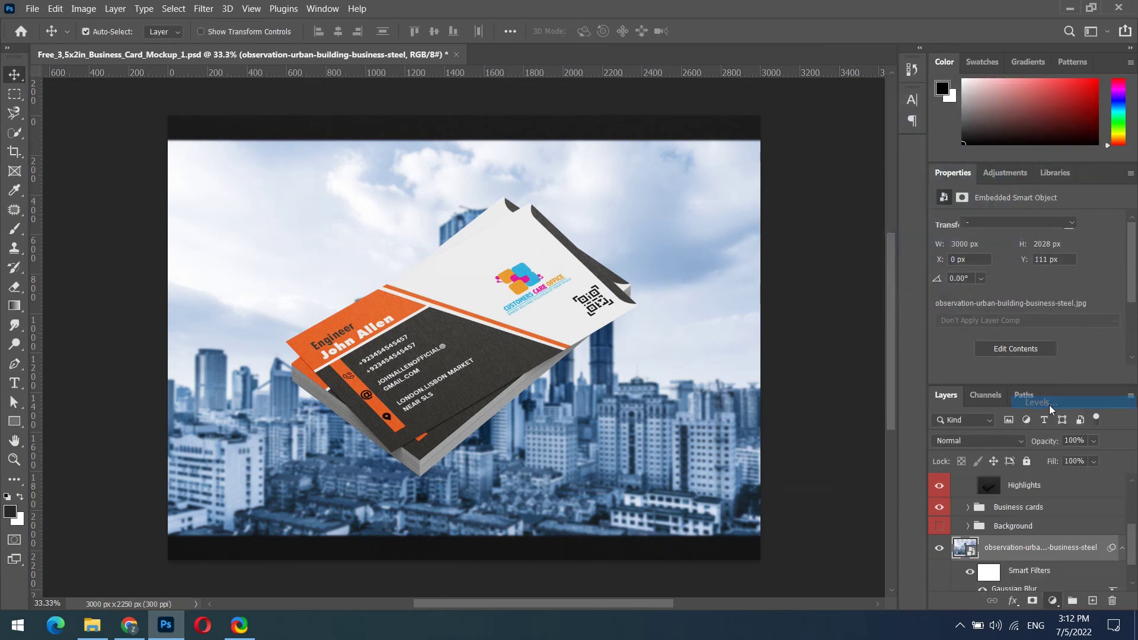
pyautogui.scroll(-3, 1099, 302)
pyautogui.moveTo(1117, 319); pyautogui.dragTo(1086, 319)
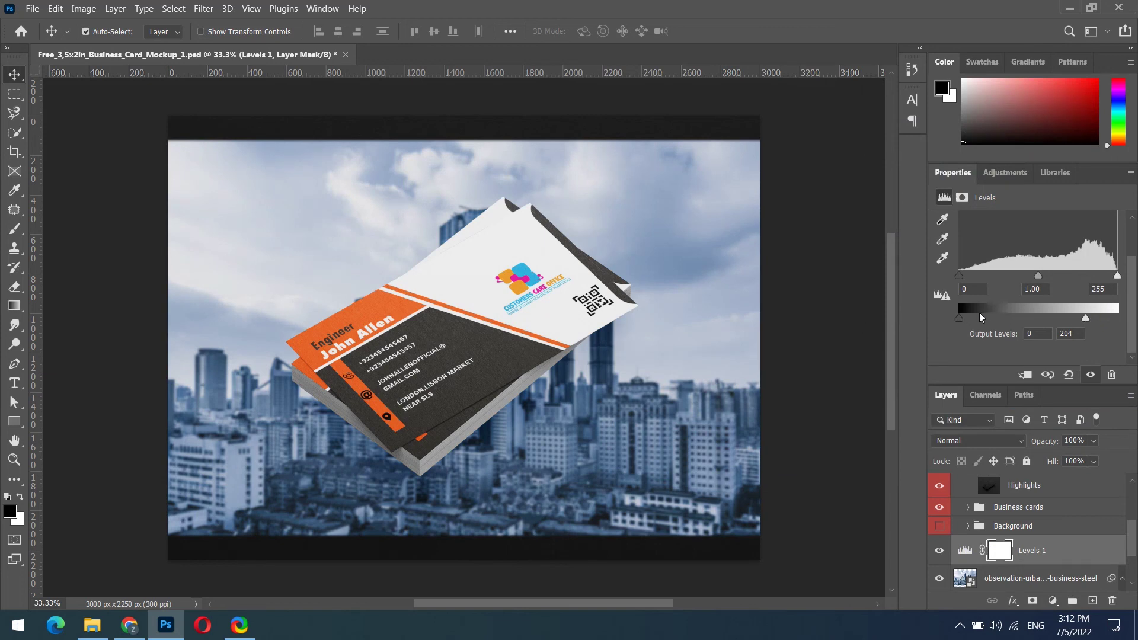
pyautogui.moveTo(965, 318); pyautogui.dragTo(969, 319)
pyautogui.moveTo(1085, 318); pyautogui.dragTo(1058, 320)
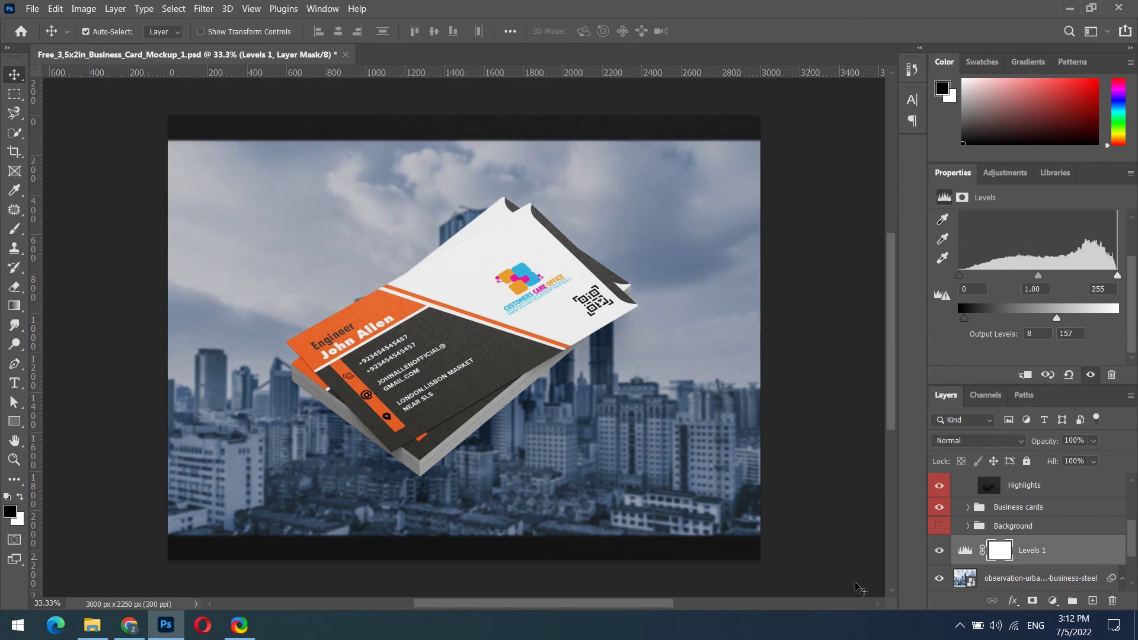
pyautogui.click(1026, 375)
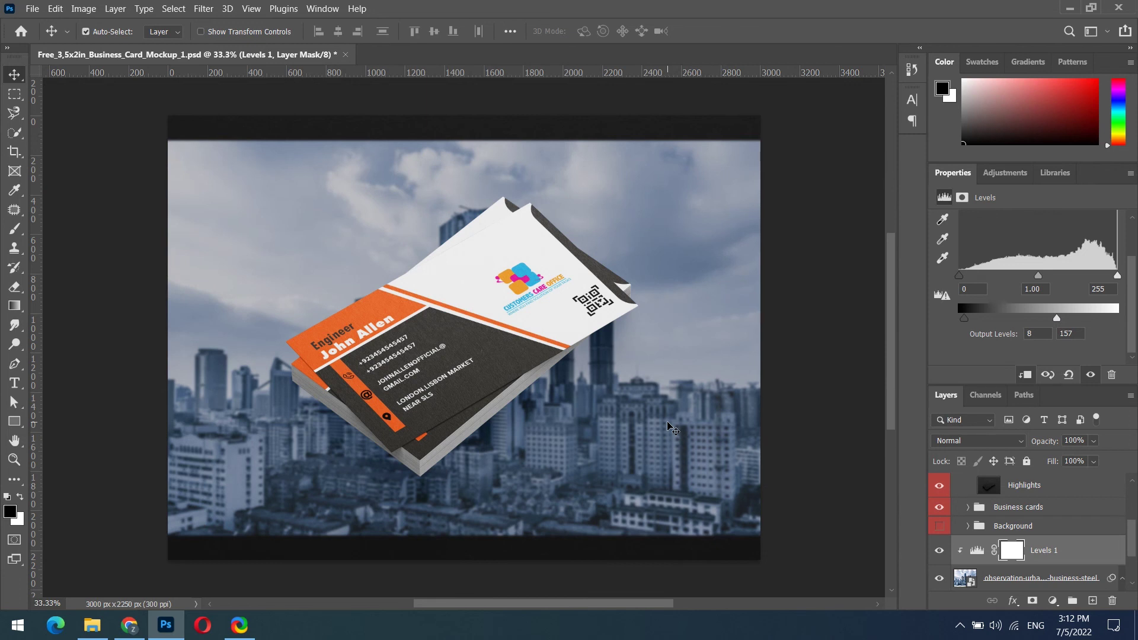
pyautogui.click(32, 8)
pyautogui.moveTo(48, 227)
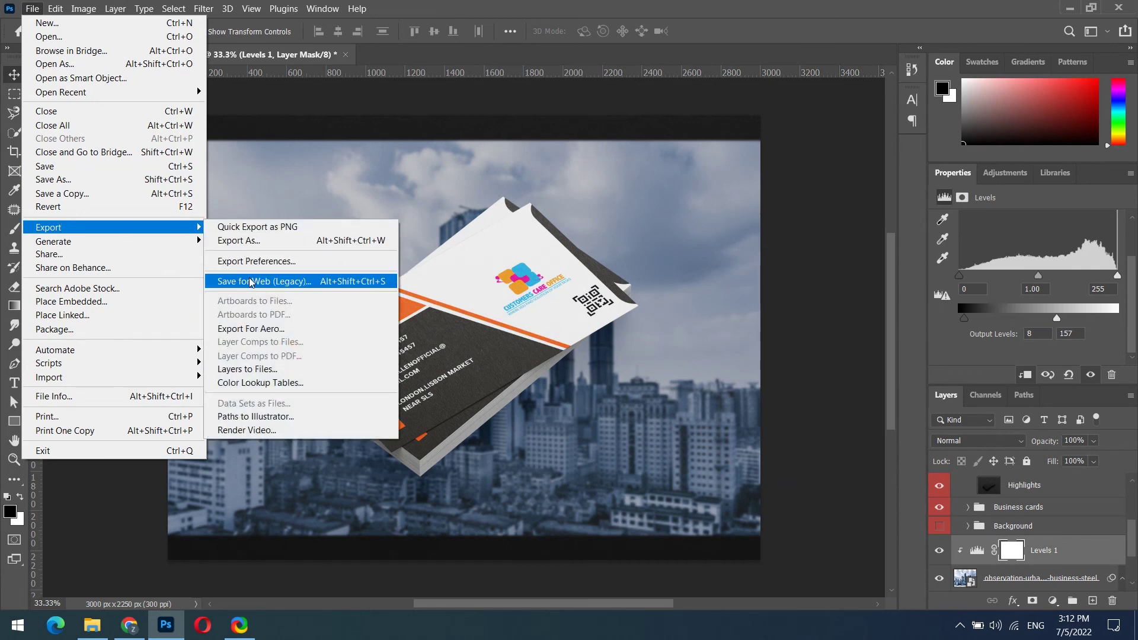
# - Export the mockup as a JPEG via Save for Web, then close it, saving changes
pyautogui.click(249, 281)
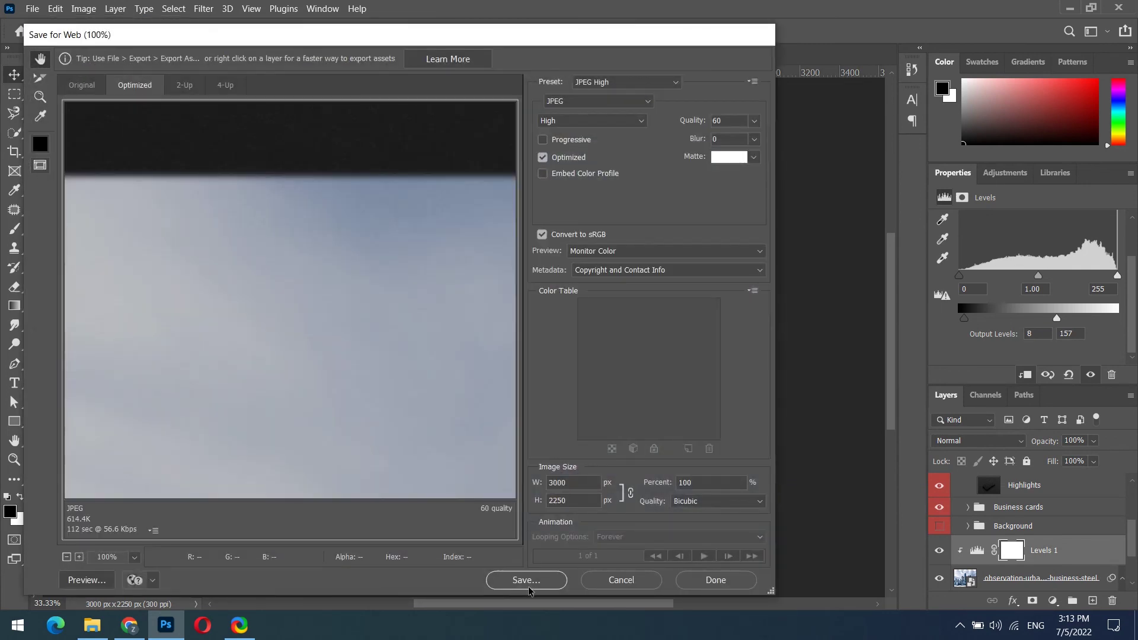
pyautogui.click(526, 580)
pyautogui.click(436, 315)
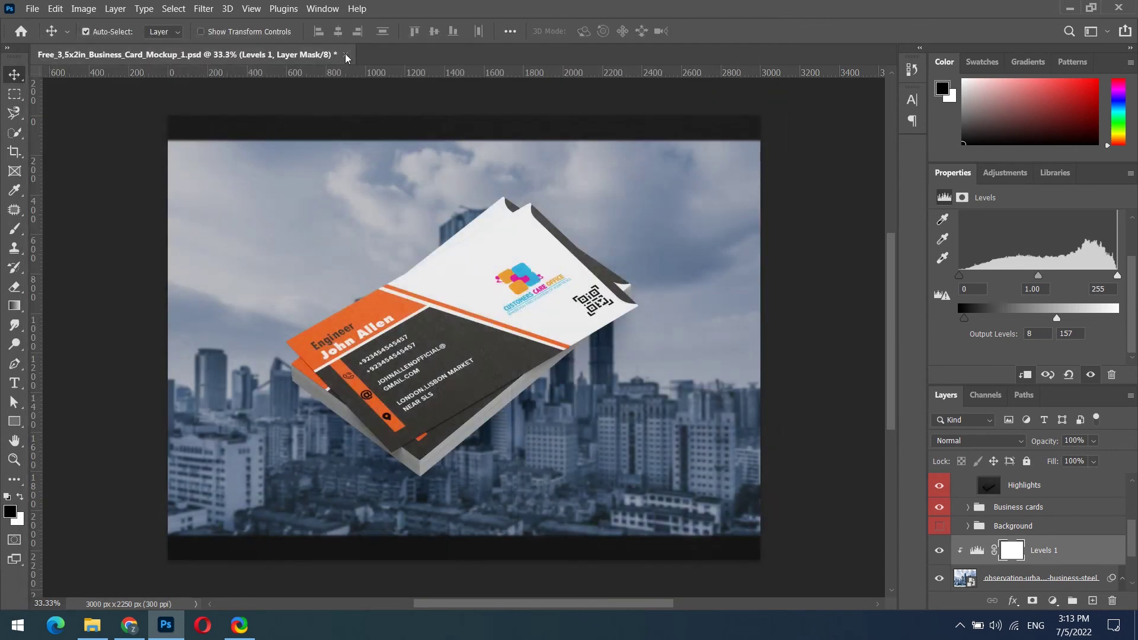
pyautogui.click(345, 54)
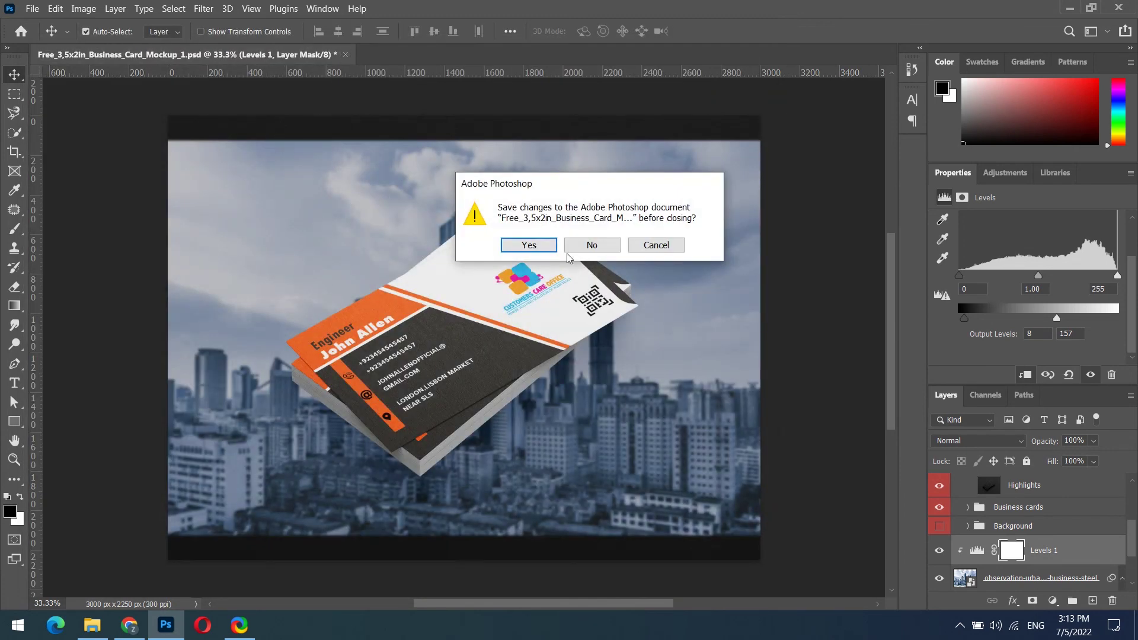
pyautogui.click(523, 245)
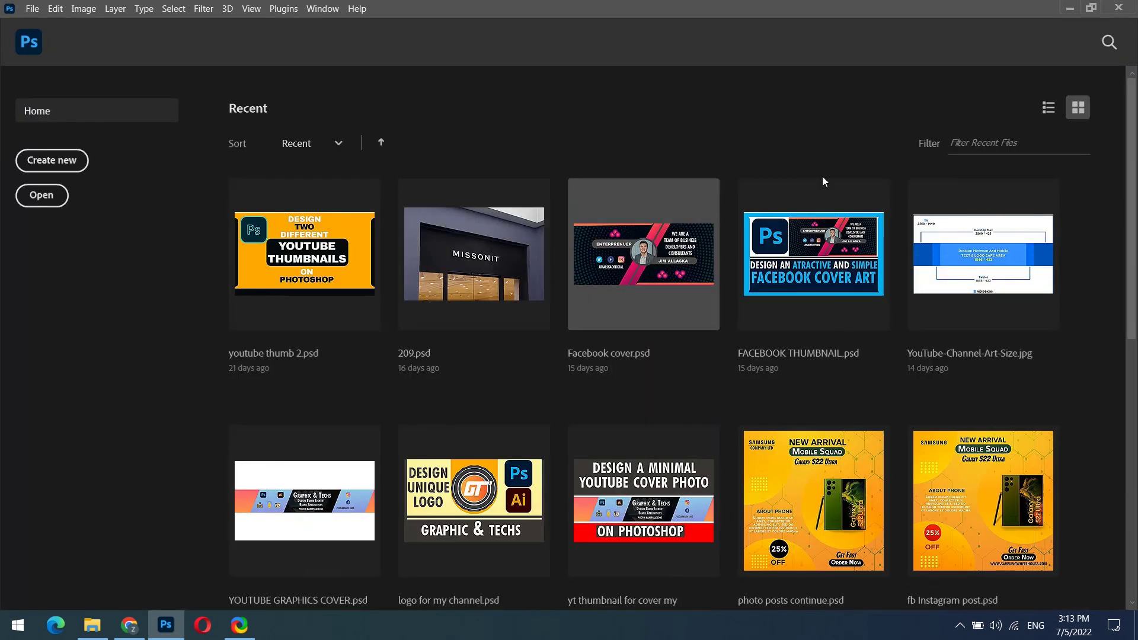
# - Minimize Photoshop and File Explorer so the ShareX window shows on the desktop
pyautogui.click(1069, 9)
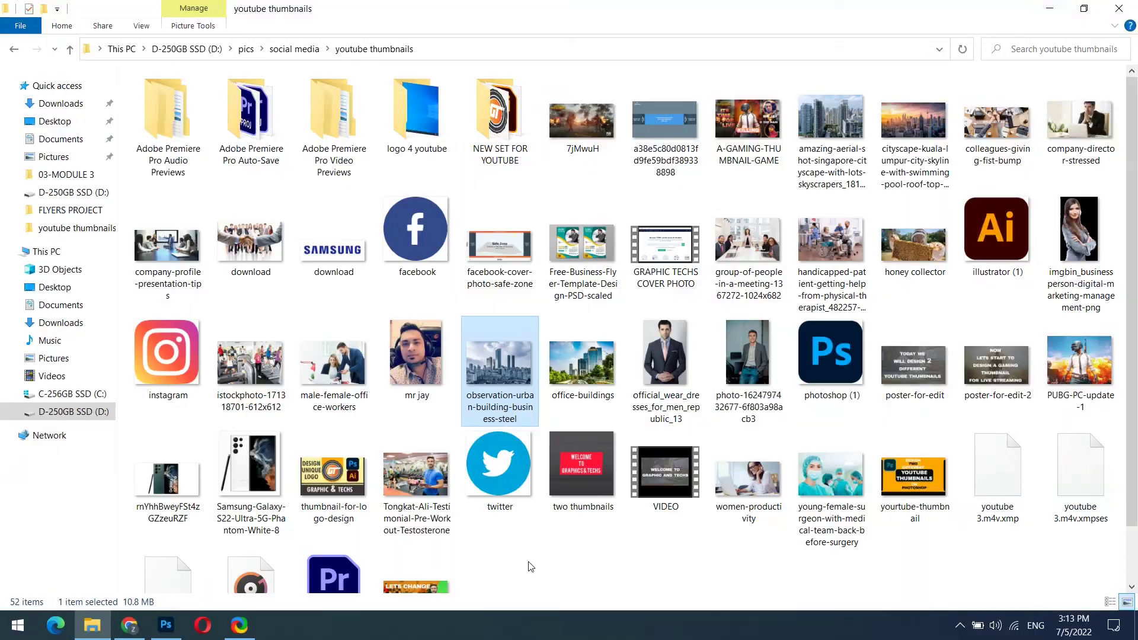
pyautogui.click(1049, 8)
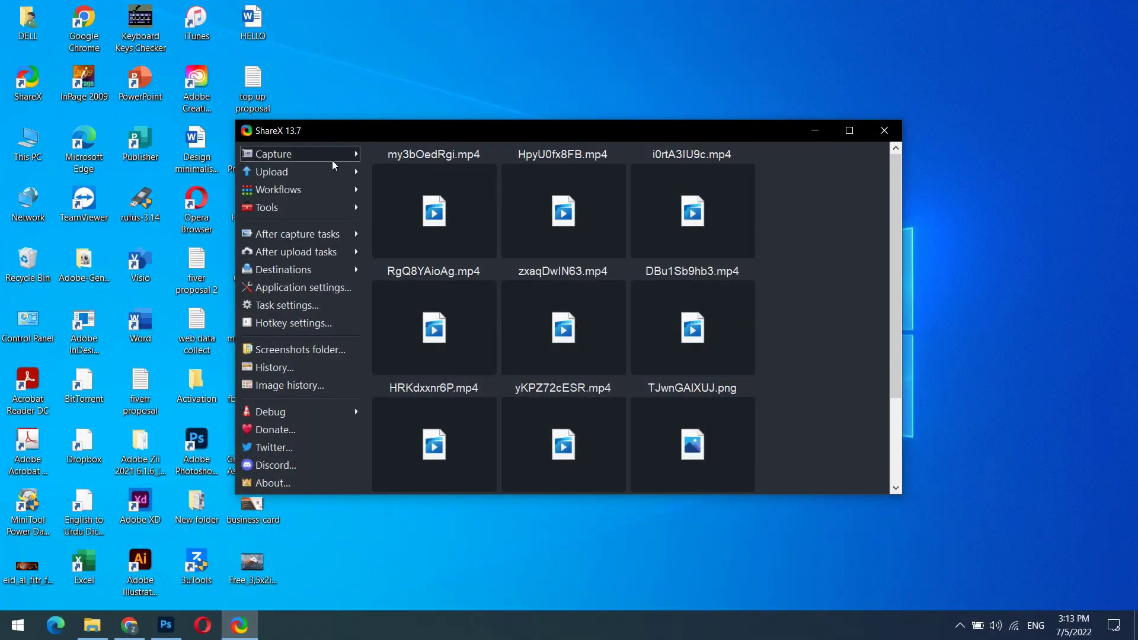